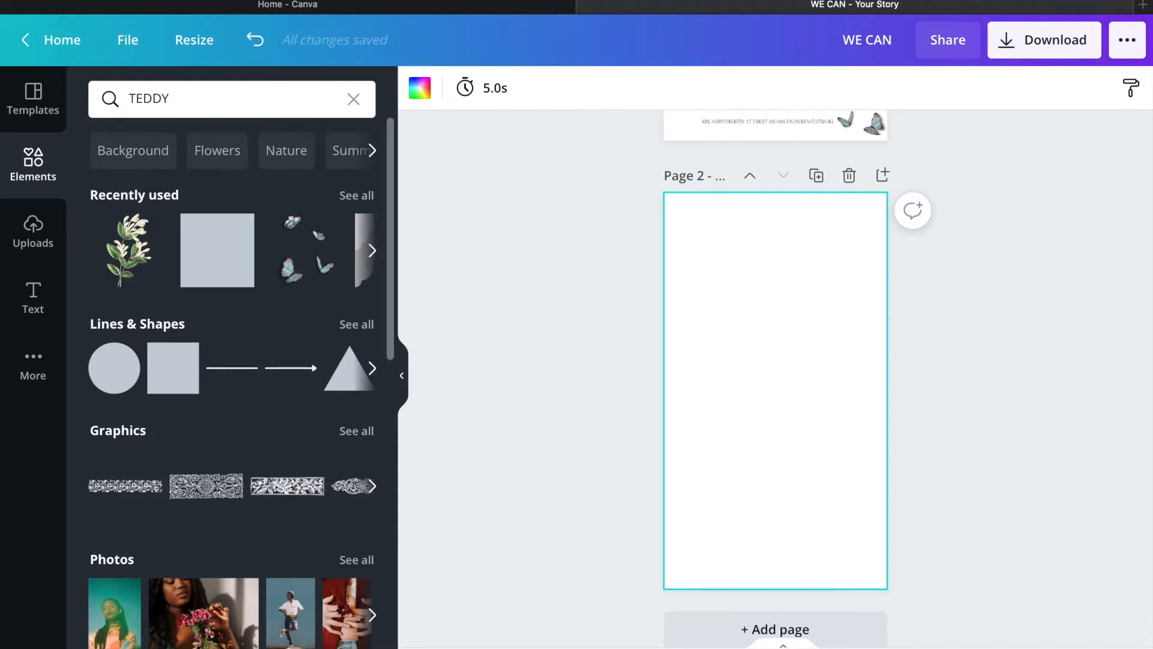
Step: Search the elements library for teddy bear graphics and clear the search
key("Return")
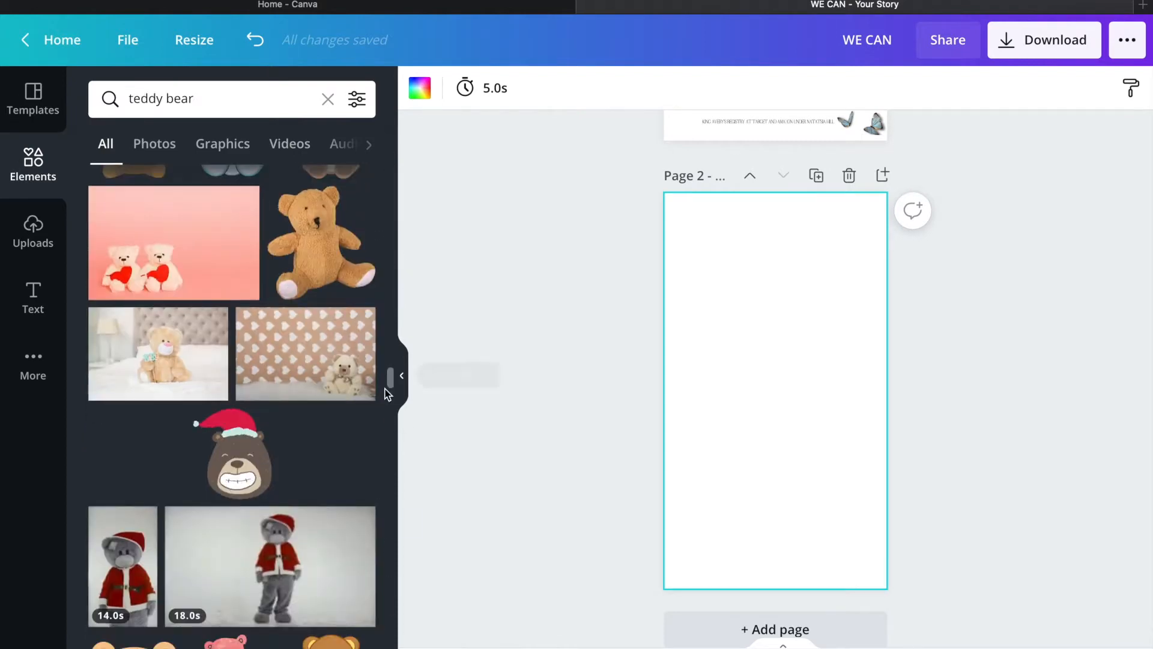
left_click(257, 94)
left_click(324, 104)
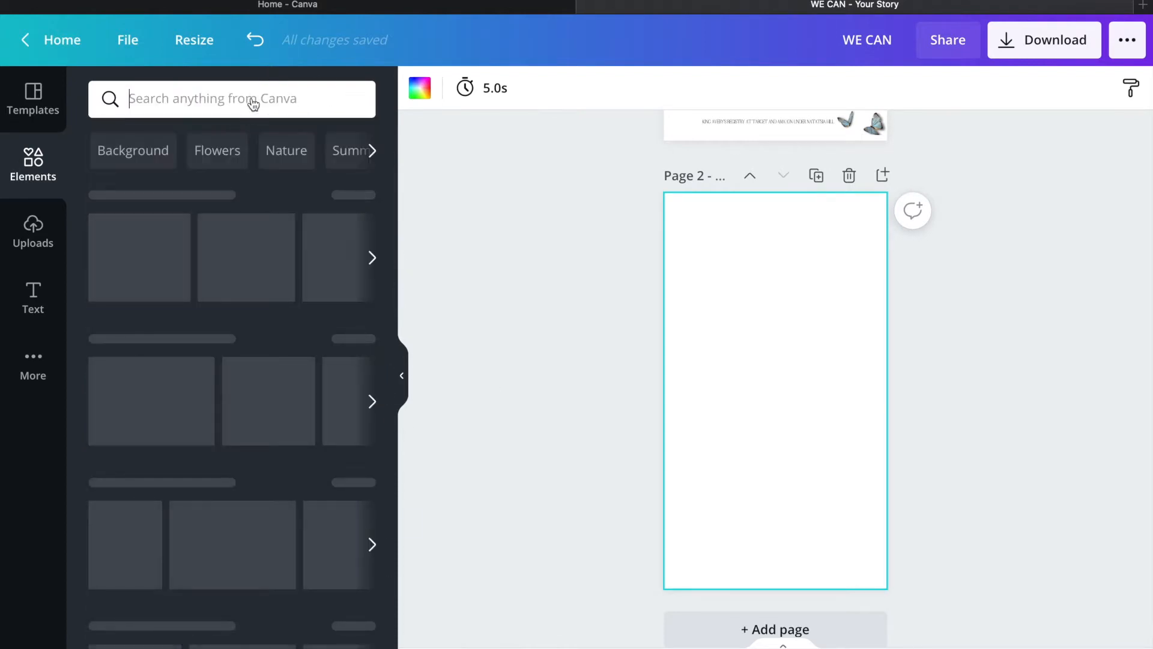
Step: Add the brown watercolour teddy bear from the recently used elements and place it near the blank page's upper centre
left_click(355, 194)
scroll(319, 332, "down", 5)
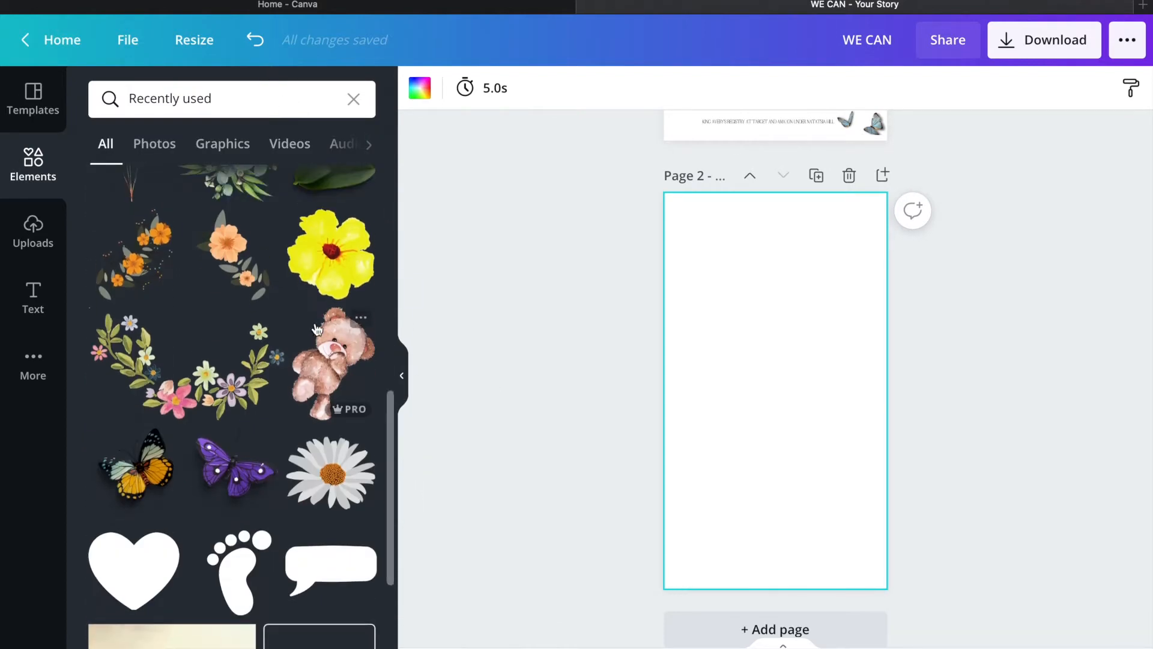
left_click(326, 348)
left_click_drag(773, 381, 777, 252)
Step: Add the white-flowered leafy branch from the recently used elements, small and tilted, at the page's left edge below the bear
left_click_drag(391, 415, 373, 192)
left_click(142, 290)
left_click_drag(774, 409, 739, 284)
Step: Duplicate the branch to continue a garland toward the bear and flip the end copy horizontally
left_click(858, 88)
left_click(858, 88)
left_click(781, 348)
left_click(731, 304)
left_click(858, 88)
left_click(852, 131)
left_click_drag(782, 300, 788, 306)
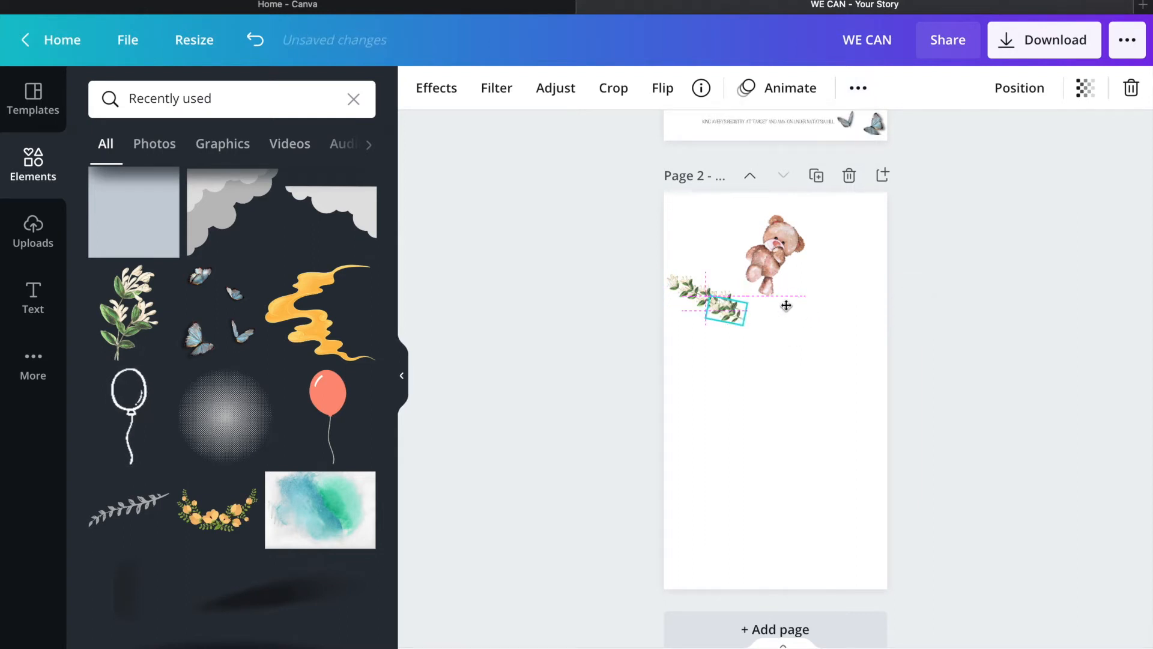
left_click(663, 88)
left_click(693, 134)
left_click(848, 346)
Step: Fine-tune the branch at the garland's end beside the bear, using vertical and horizontal flips
left_click(736, 313)
left_click(858, 88)
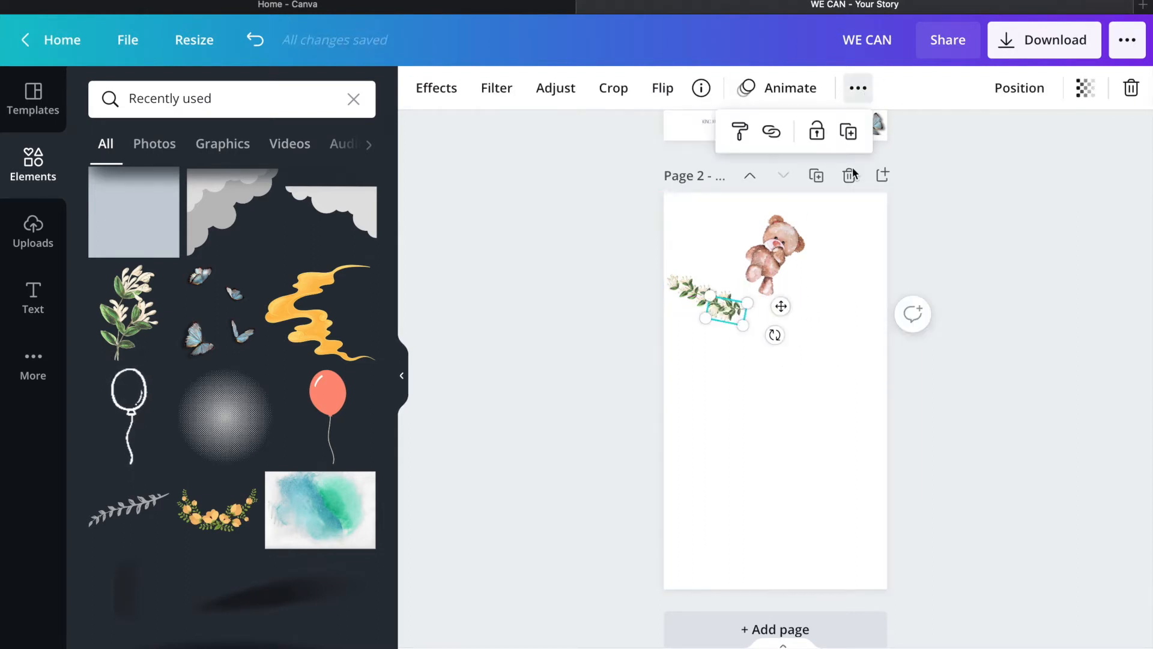
mouse_move(781, 306)
left_mouse_down()
mouse_move(805, 299)
mouse_move(740, 320)
mouse_move(756, 295)
mouse_move(739, 288)
mouse_move(805, 309)
mouse_move(780, 307)
left_mouse_up()
left_click(663, 89)
left_click(690, 173)
left_click(858, 89)
left_click(663, 89)
left_click(696, 138)
left_click(848, 347)
Step: Duplicate the end branch, extend the garland beneath the bear with the copy and flip it horizontally
left_click(860, 92)
left_click(850, 134)
mouse_move(787, 310)
left_mouse_down()
mouse_move(800, 311)
mouse_move(800, 297)
left_mouse_up()
left_click(663, 88)
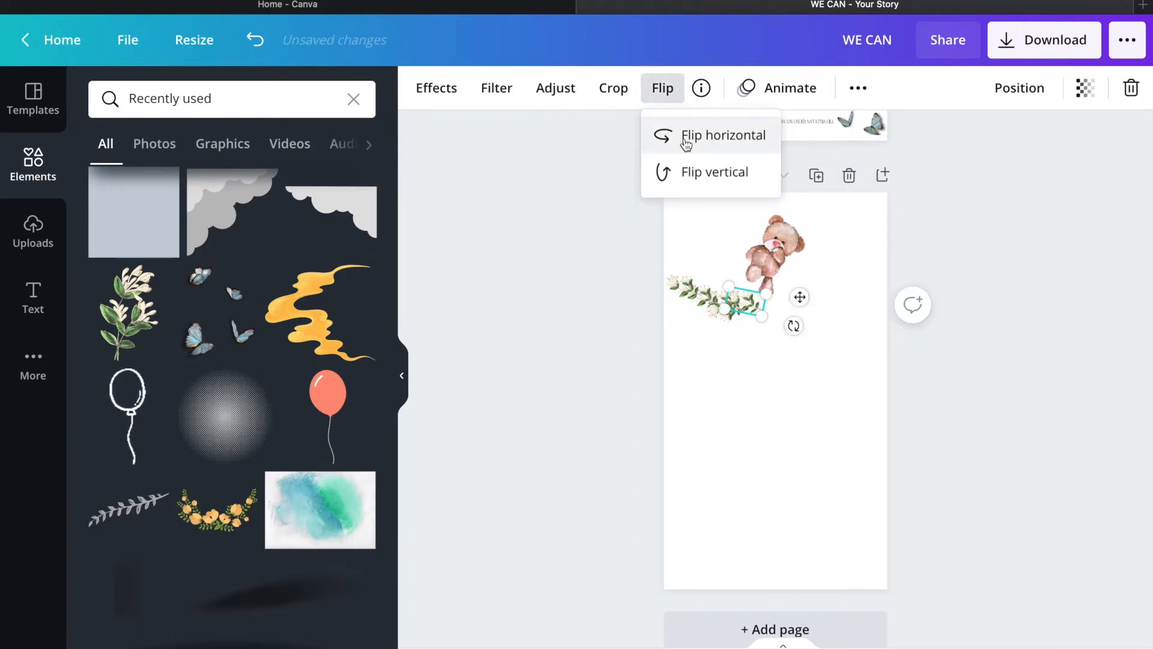
left_click(744, 337)
Step: Duplicate the branch under the bear twice to continue the garland to the bear's right
left_click(759, 308)
left_click(858, 89)
left_click(847, 132)
left_click_drag(806, 302, 913, 284)
left_click(828, 391)
left_click(771, 312)
left_click(856, 88)
left_click(846, 133)
left_click(837, 367)
Step: Add several more branch copies to extend the garland toward the page's right edge
left_click(791, 305)
left_click(858, 88)
left_click(847, 131)
left_click(858, 89)
left_click(847, 132)
left_click(860, 90)
left_click(848, 131)
left_click(857, 90)
left_click(848, 132)
left_click(858, 88)
Step: Flip the branch at the garland's right end horizontally and move it slightly down and left
left_click(663, 88)
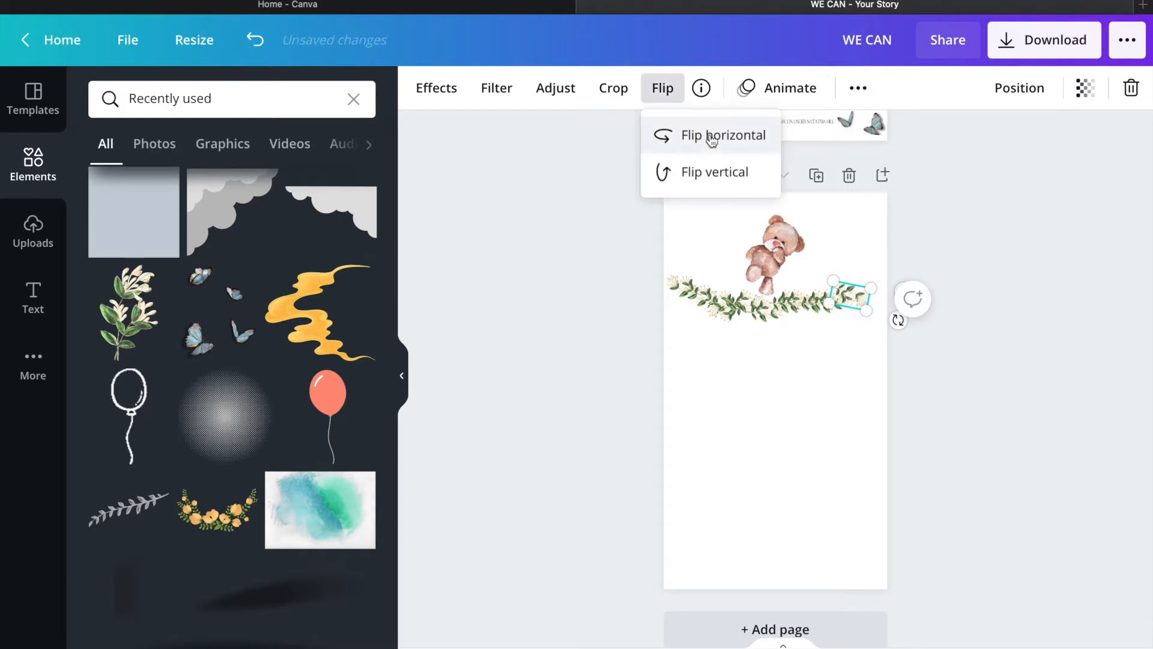
left_click(852, 301)
left_click(840, 361)
left_click_drag(853, 301, 846, 315)
left_click(834, 354)
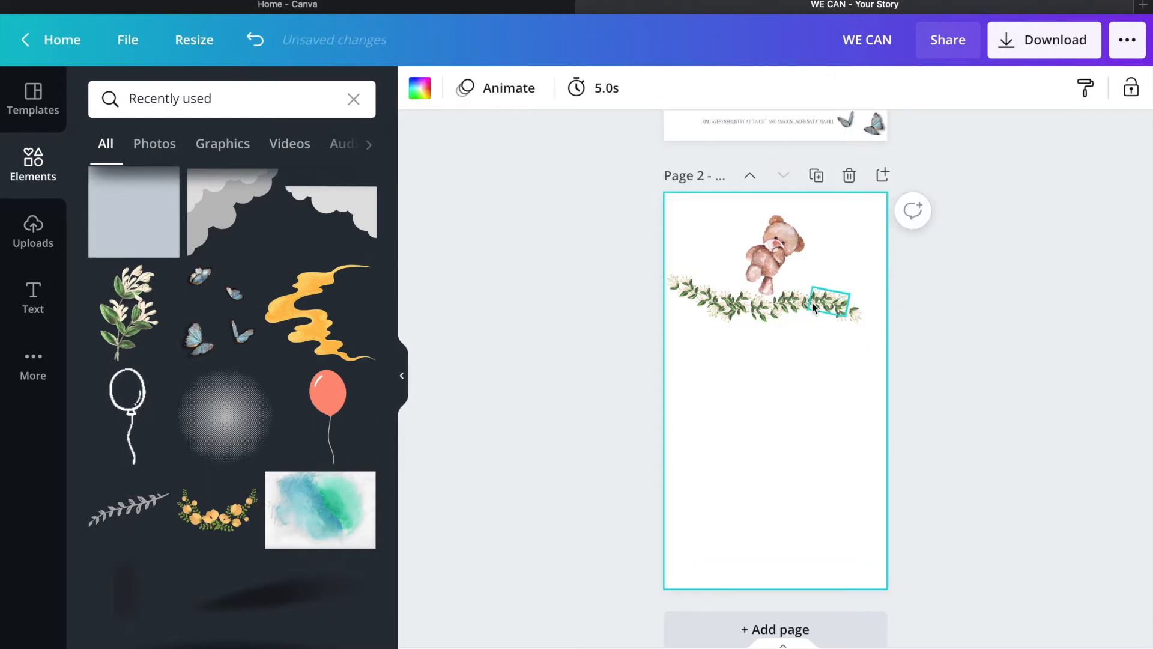
Step: Flip the branch next to the garland's right end vertically
left_click(812, 303)
left_click(663, 88)
left_click(690, 177)
left_click(748, 376)
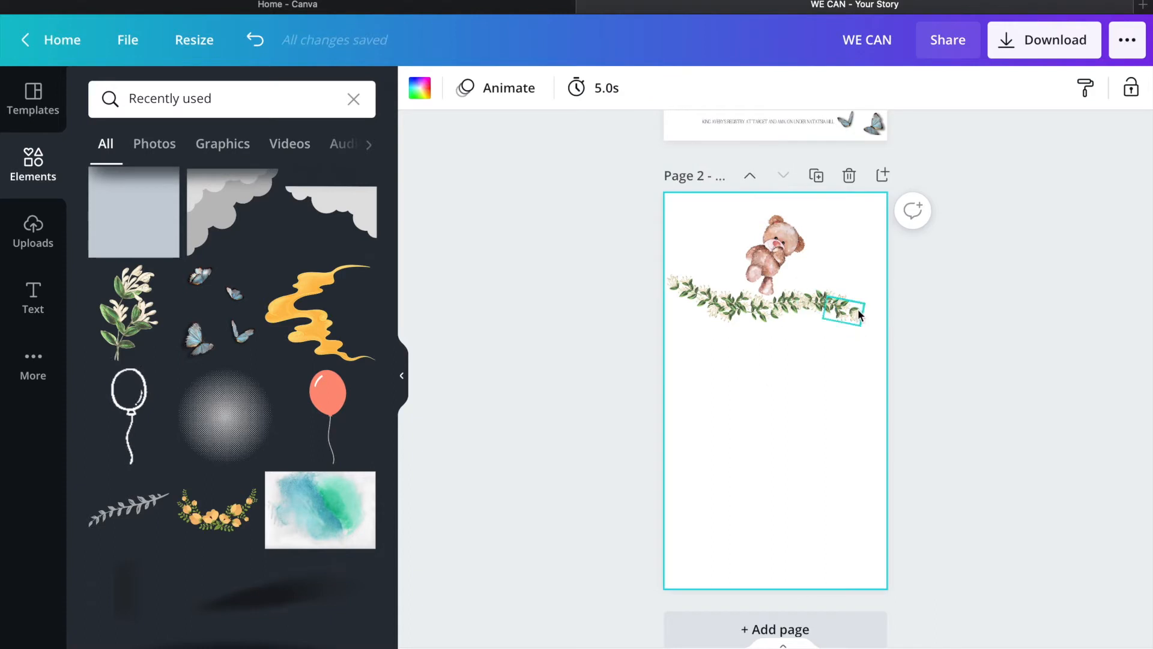
Step: Raise the garland's rightmost branch slightly and flip it horizontally
left_click(859, 314)
mouse_move(858, 311)
left_mouse_down()
mouse_move(846, 309)
mouse_move(858, 296)
left_mouse_up()
left_click(663, 88)
left_click(690, 133)
left_click(787, 407)
Step: Adjust the direction of the outermost right branch with another horizontal flip
left_click(867, 298)
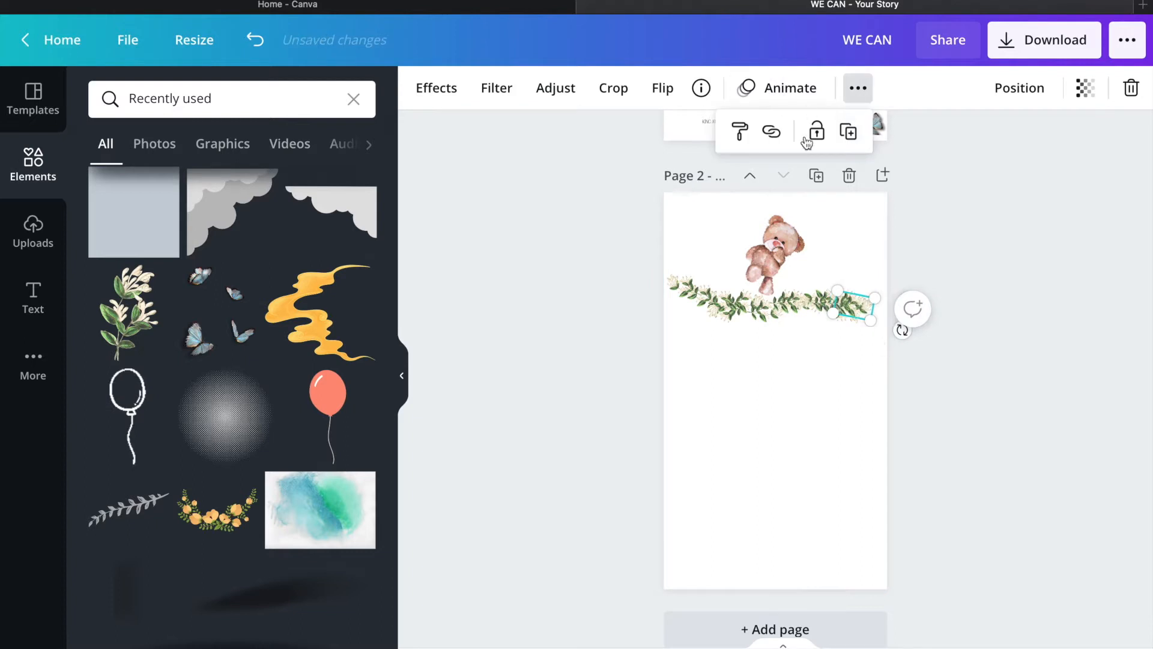
left_click(662, 88)
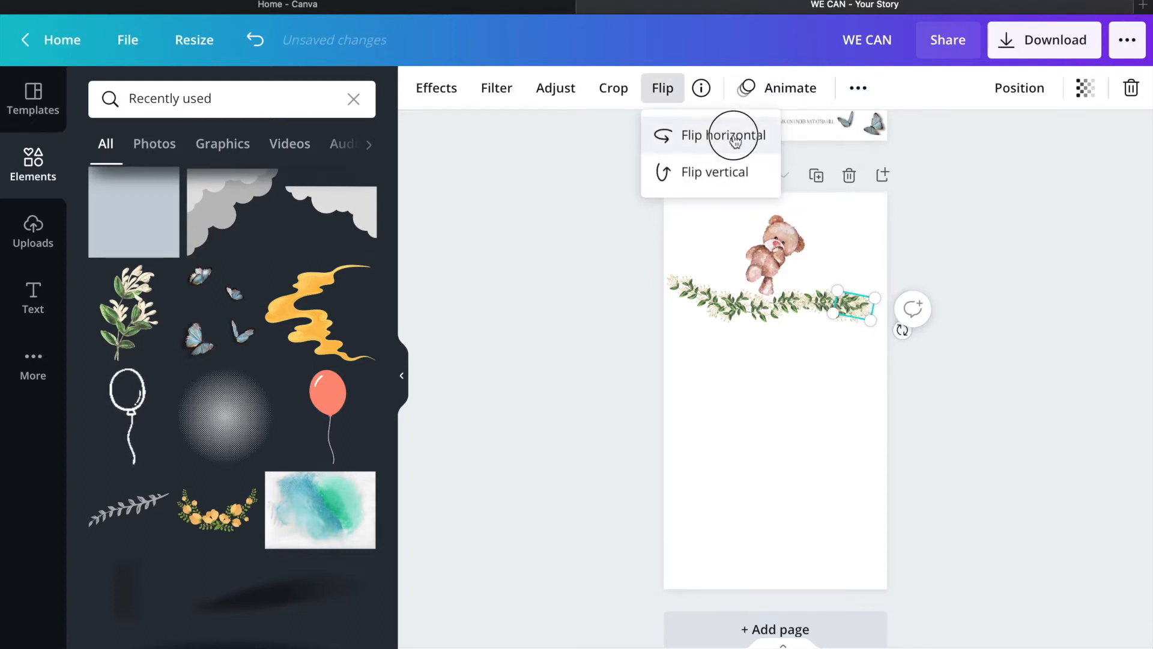
left_click(723, 135)
left_click(766, 456)
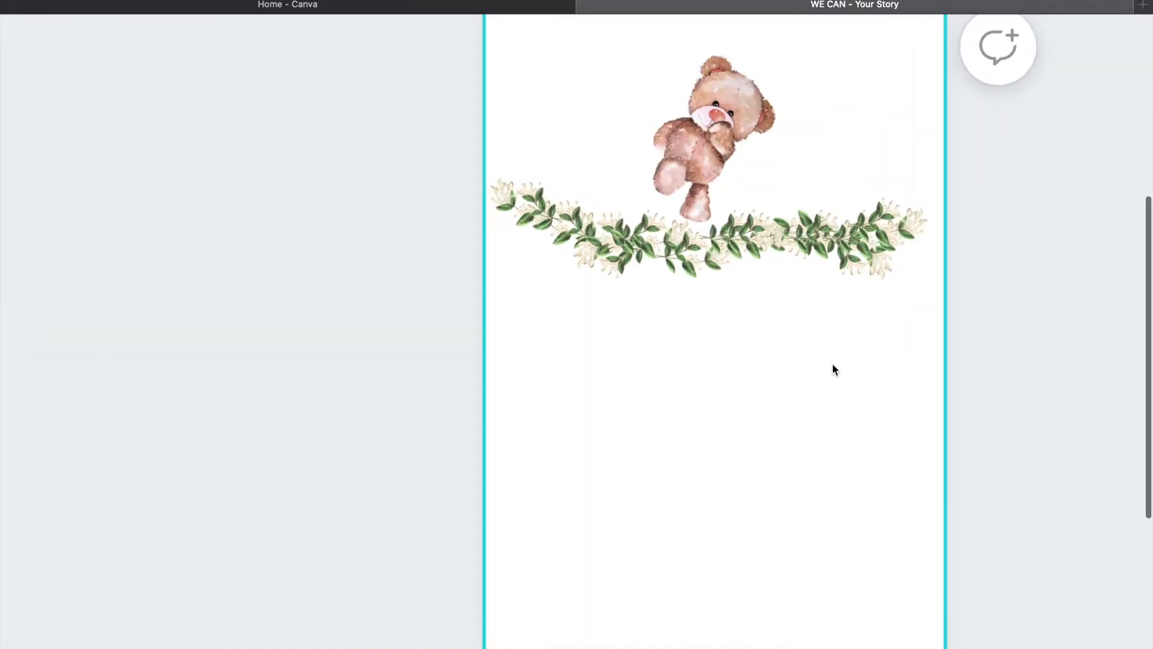
Step: Duplicate the rightmost branch, flip the copy horizontally and extend the garland up to the page's right edge with it
scroll(832, 365, "down", 5)
left_click(859, 297)
left_click(855, 93)
left_click(848, 130)
left_click_drag(840, 275, 841, 269)
left_click(663, 89)
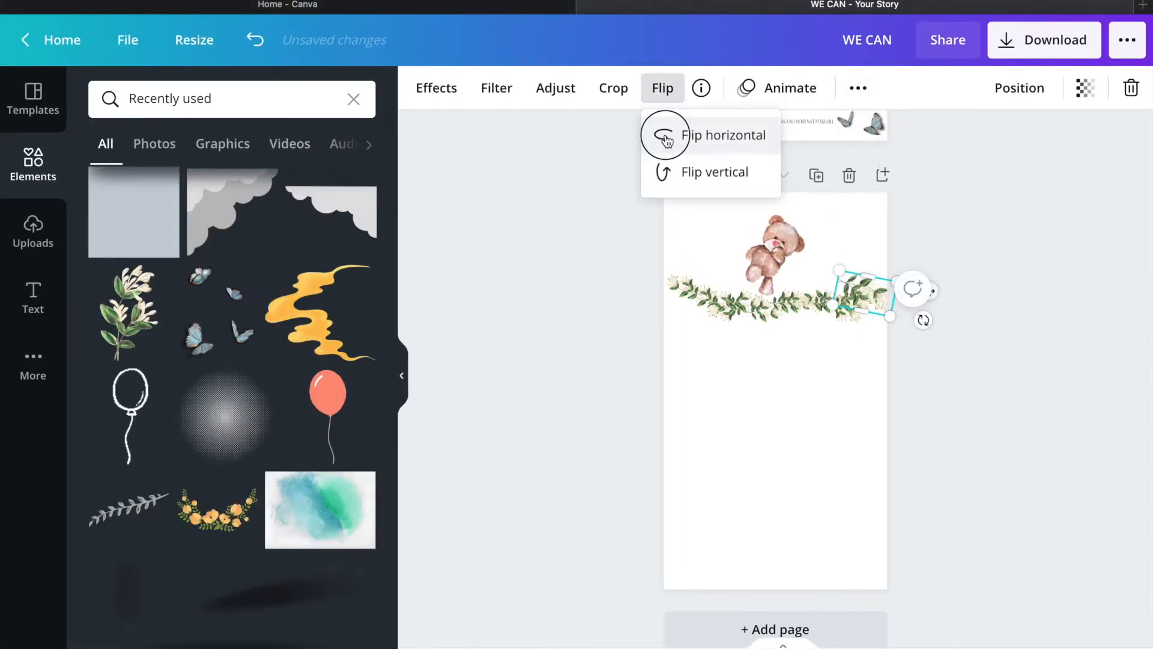
left_click(849, 361)
left_click_drag(870, 294, 882, 292)
left_click(793, 397)
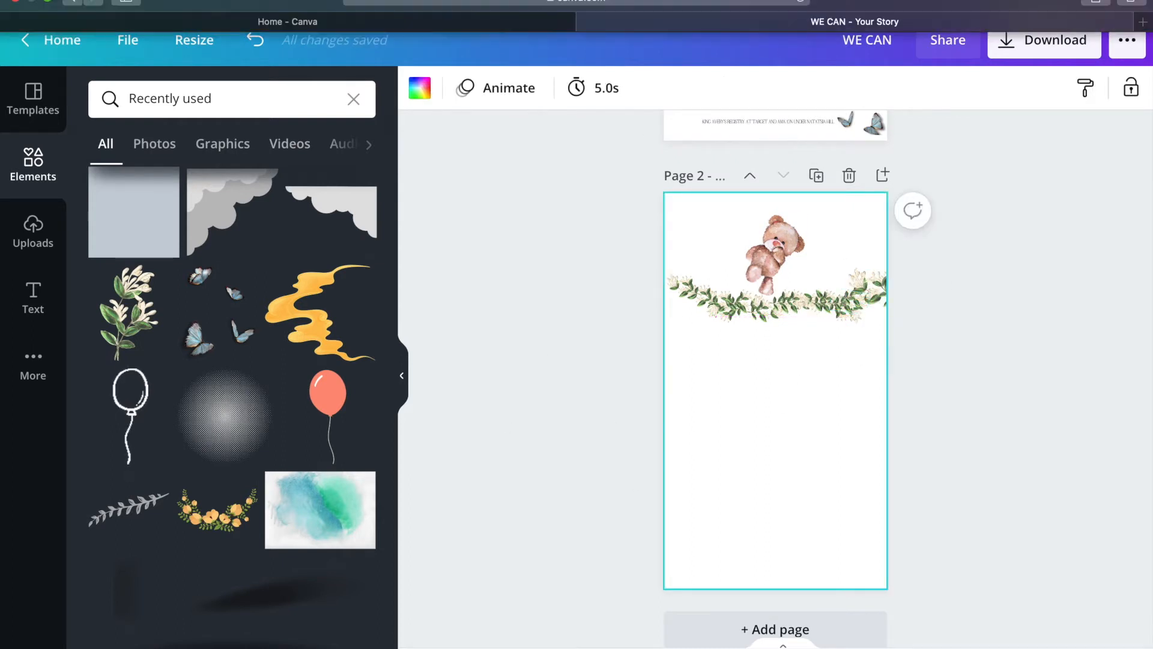
Step: Duplicate the branch at the page's right edge and move the copy to the garland's left end
mouse_move(708, 647)
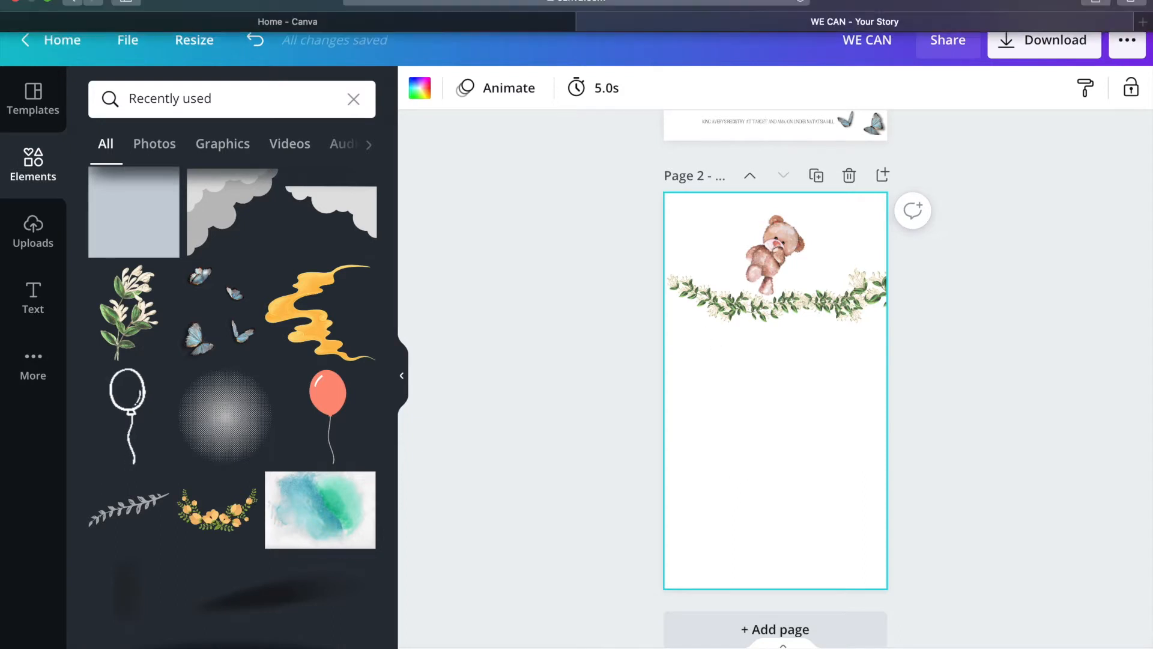
left_click(874, 288)
left_click(858, 90)
left_click(849, 131)
left_click_drag(945, 294, 762, 273)
Step: Flip the left-end branch copy and move it partly past the page's left edge
left_click(662, 87)
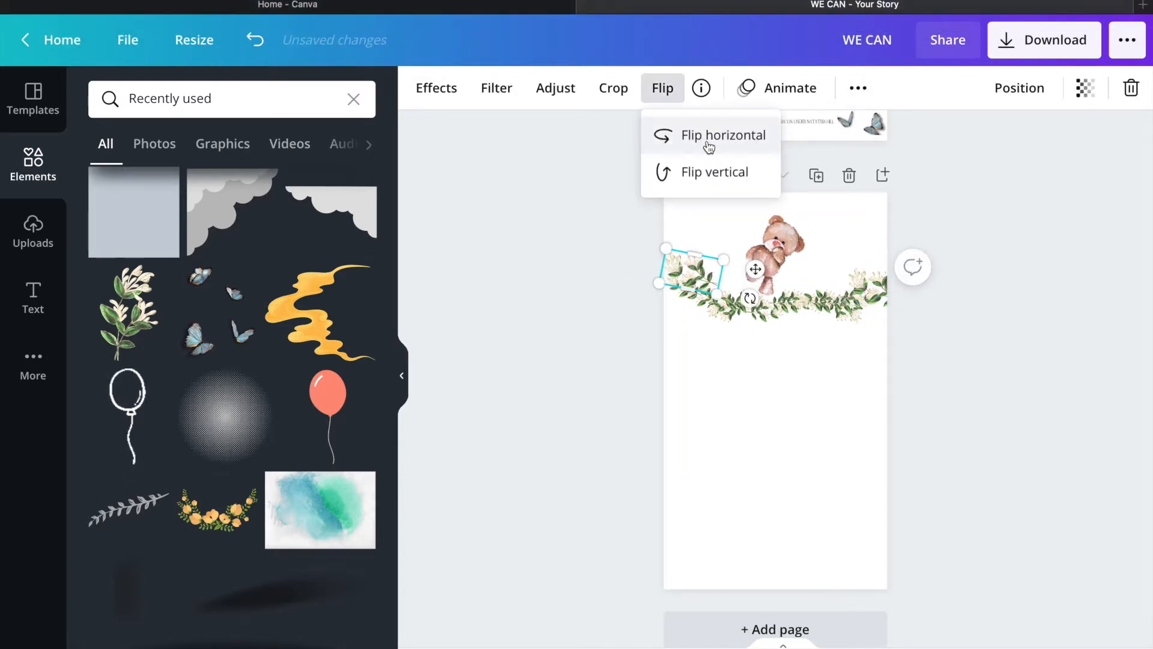
left_click(708, 147)
left_click(708, 180)
left_click(719, 473)
left_click(685, 263)
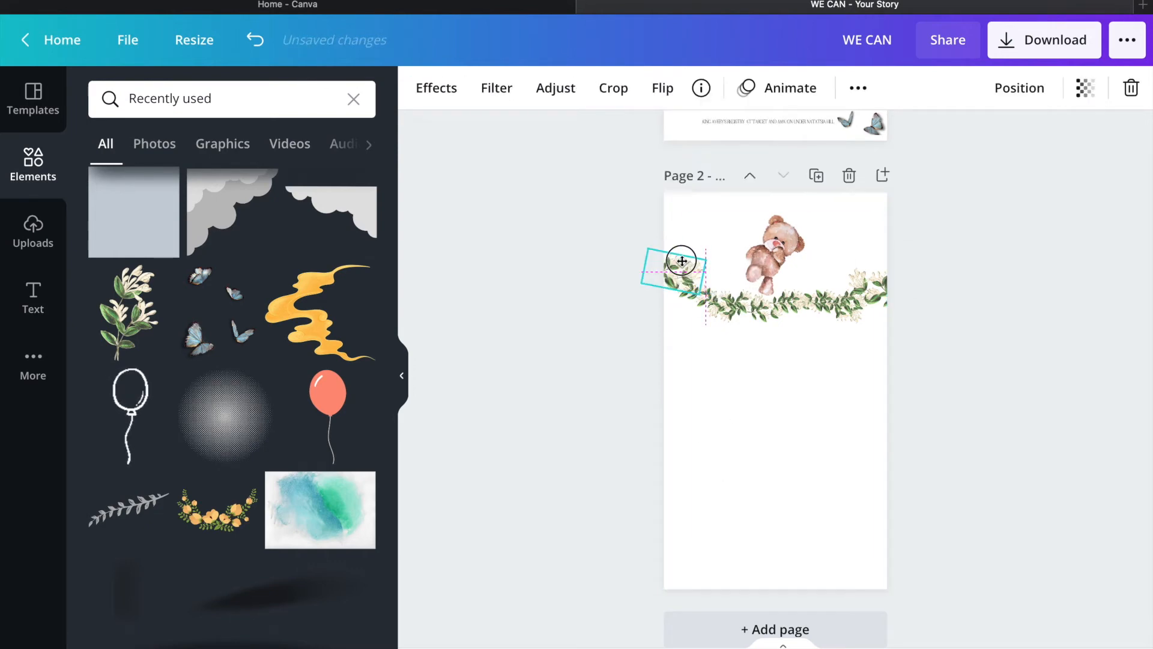
left_click_drag(685, 264, 824, 325)
left_click(788, 402)
Step: Add the colourful flower garland with the pink bloom and place it small over the left part of the branch garland
left_click_drag(391, 282, 402, 471)
left_click(233, 562)
left_click_drag(865, 340, 736, 436)
left_click_drag(725, 433, 715, 304)
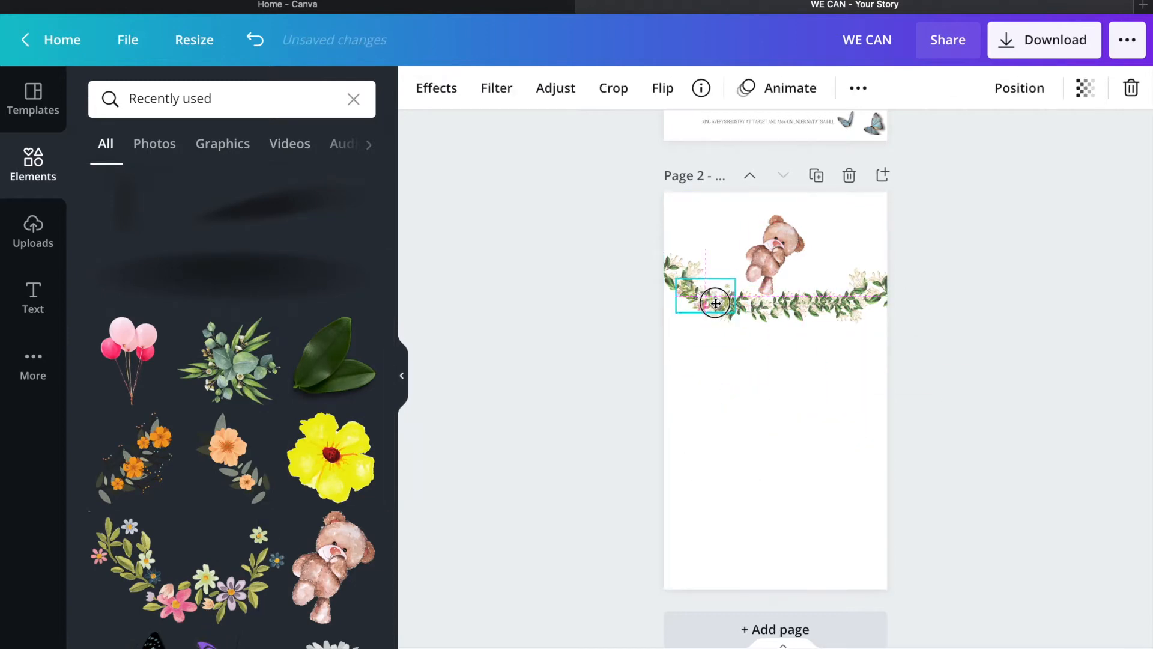
Step: Place a copy of the colourful flower garland to the right of the bear's feet and flip it vertically
left_click_drag(720, 345, 830, 339)
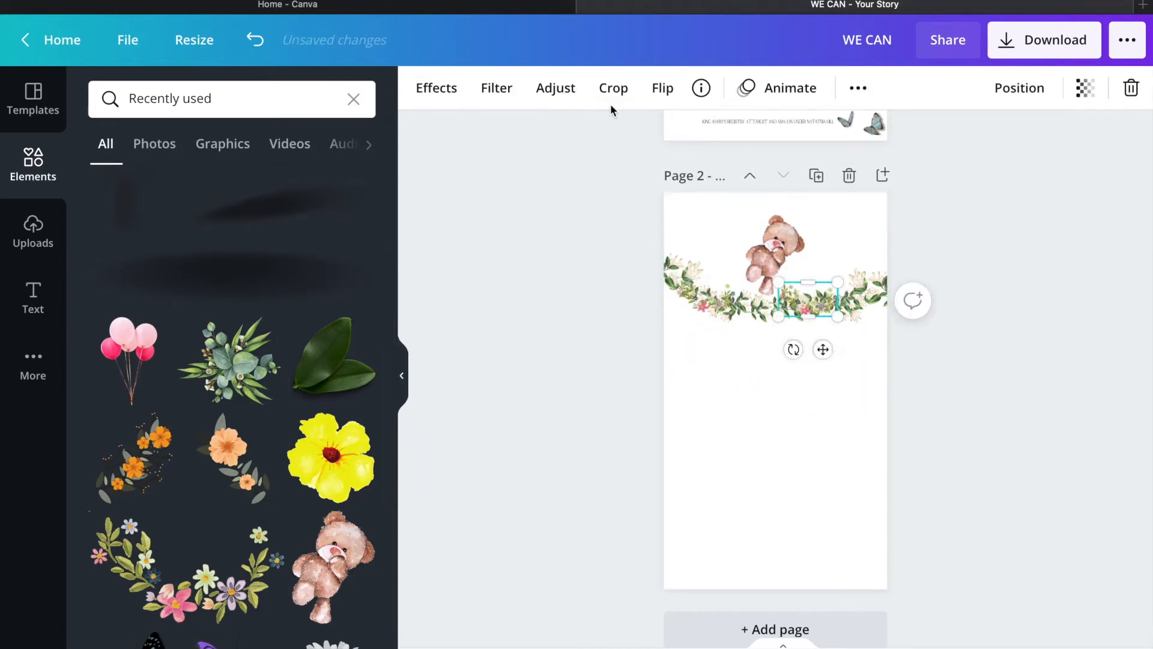
left_click(663, 87)
left_click(693, 181)
left_click(819, 453)
Step: Add the eucalyptus bouquet and place it at the garland's left end
left_click(228, 361)
left_click_drag(790, 441, 690, 298)
key("ctrl+z")
Step: Place another colourful flower garland at the page's right edge above the branches and flip it vertically
left_click_drag(806, 409, 928, 275)
left_click(663, 88)
left_click(683, 172)
left_click(840, 256)
Step: Shrink the teddy bear and position it standing on the garland
left_click(782, 246)
left_click_drag(806, 215, 801, 233)
left_click(766, 445)
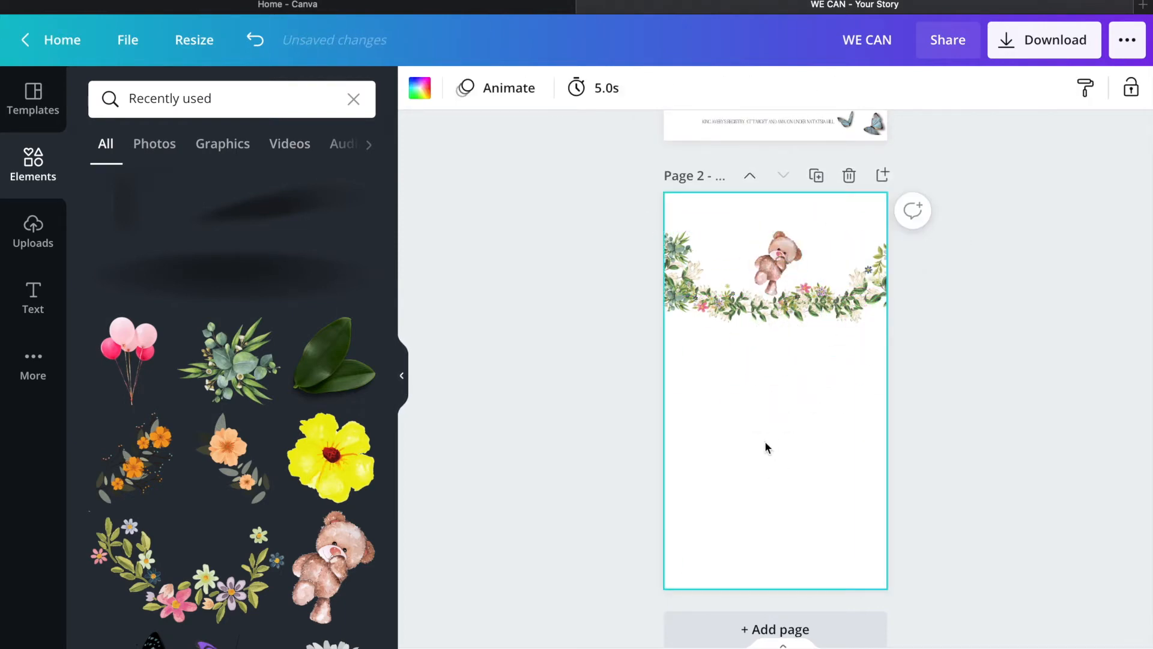
Step: Search the elements library for balloons and look through the results
left_click(356, 103)
type("b")
key("Return")
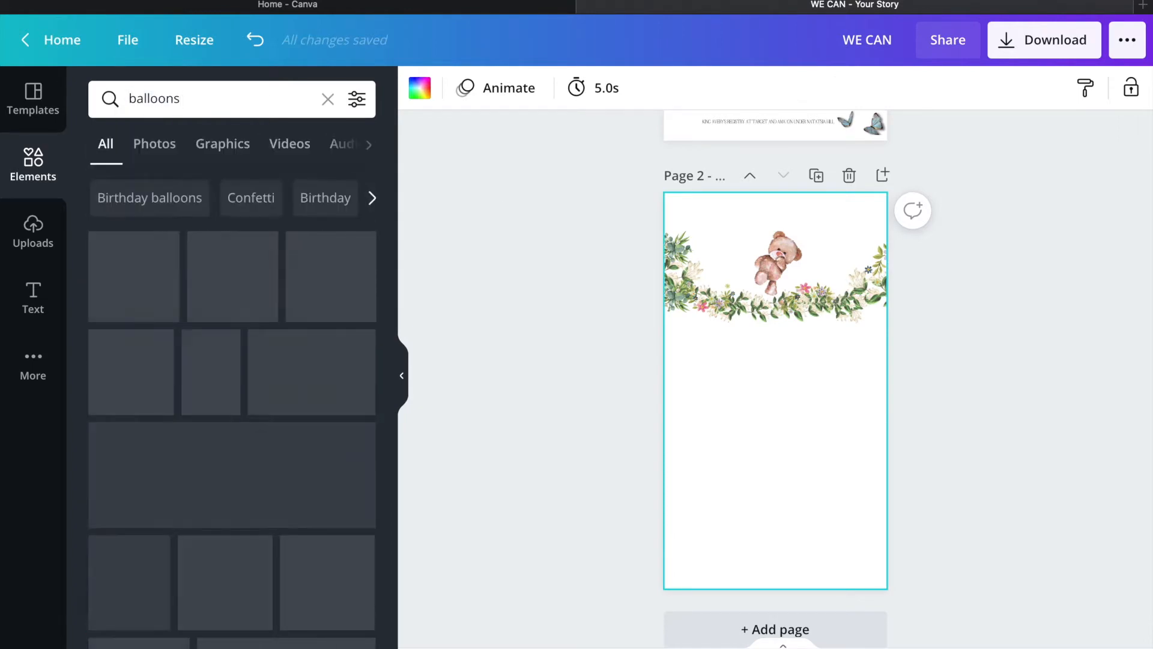
left_click_drag(391, 253, 403, 642)
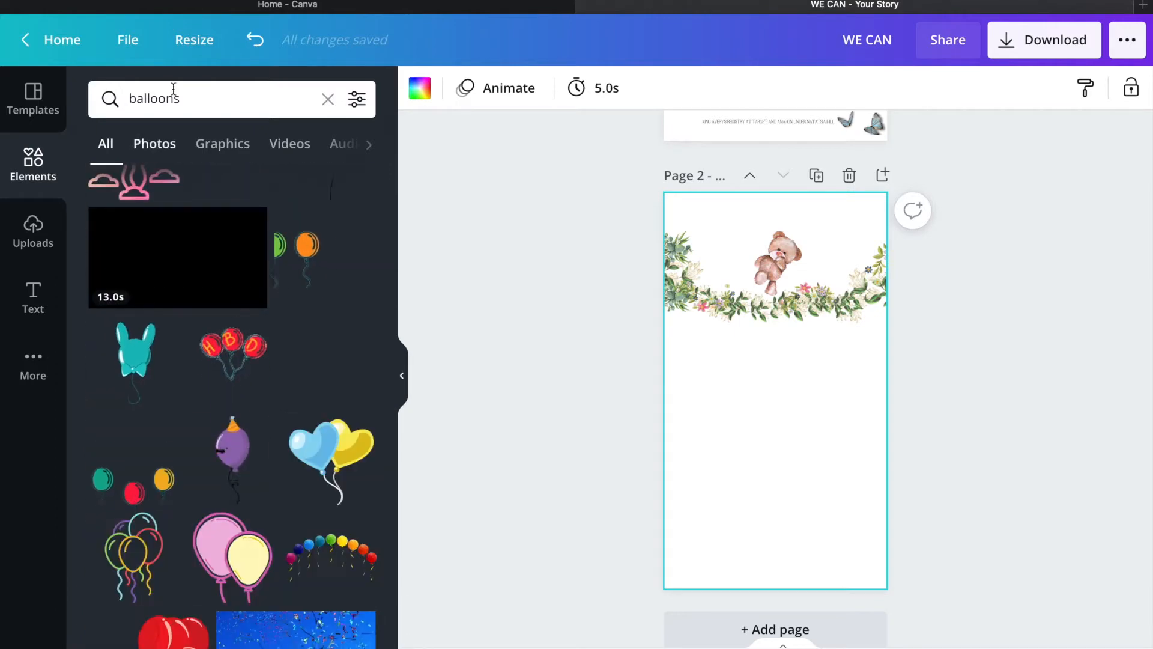
Step: Add the recently used coral balloon, recoloured in the flower garland's pink photo colour, with its string at the bear's paw
left_click(328, 99)
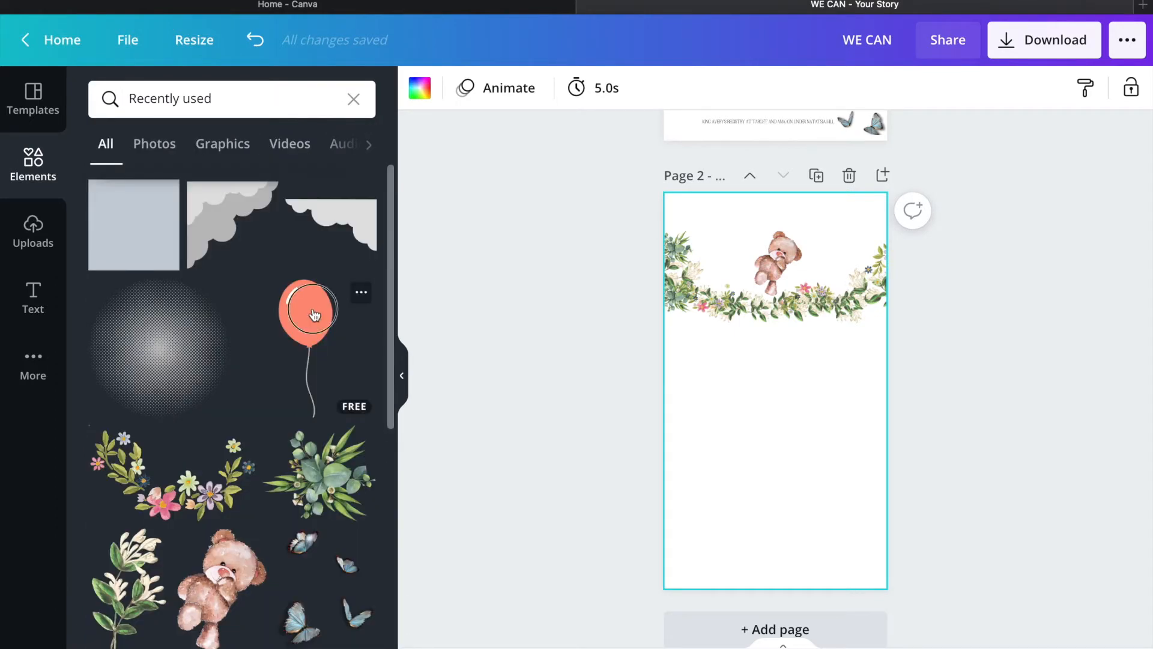
left_click(306, 312)
left_click(449, 88)
left_click(264, 469)
left_click(144, 482)
left_click(266, 474)
left_click(352, 429)
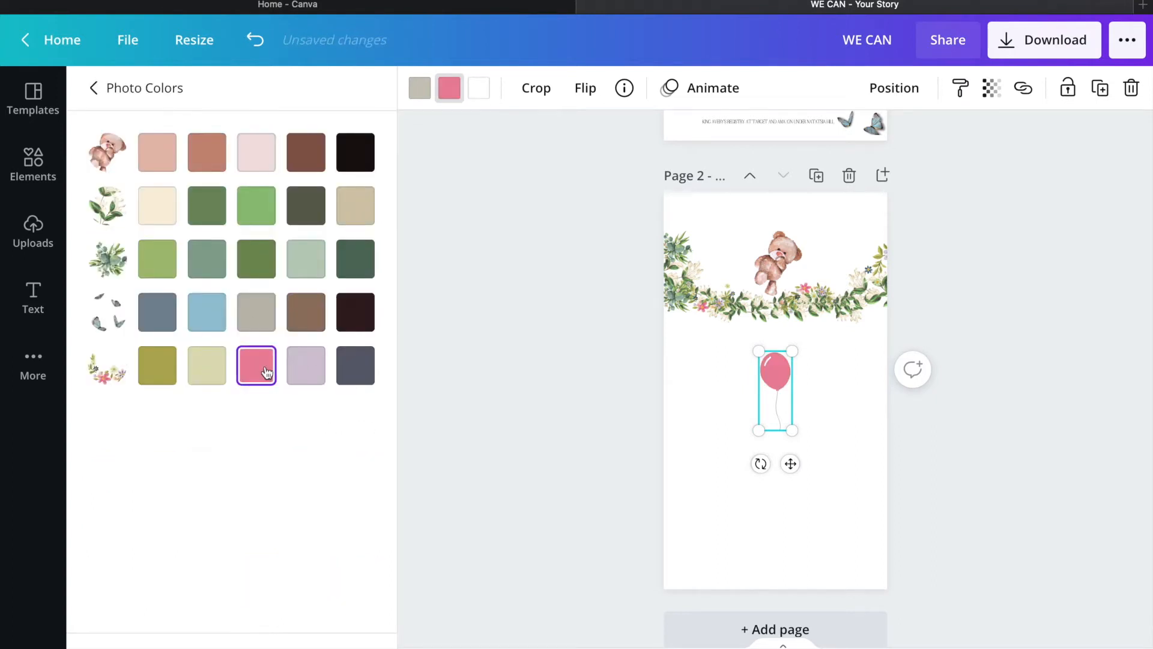
left_click_drag(792, 436, 768, 297)
left_click(835, 524)
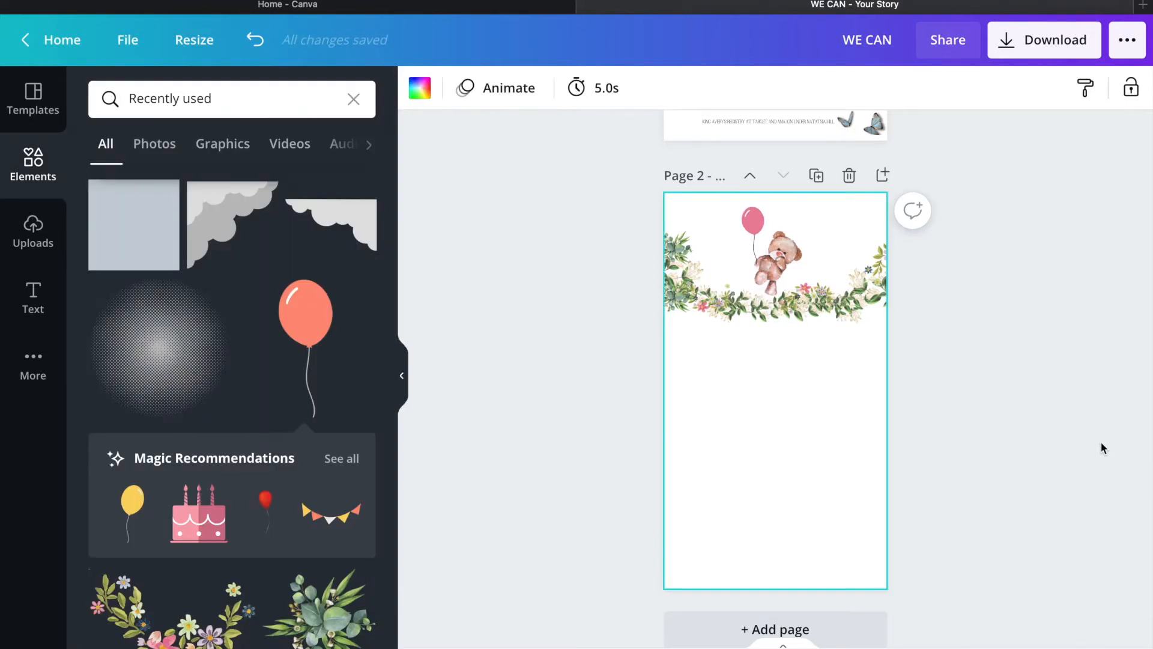
Step: Add another colourful flower garland and tuck it into the greenery at the page's left edge
left_click_drag(385, 333, 383, 437)
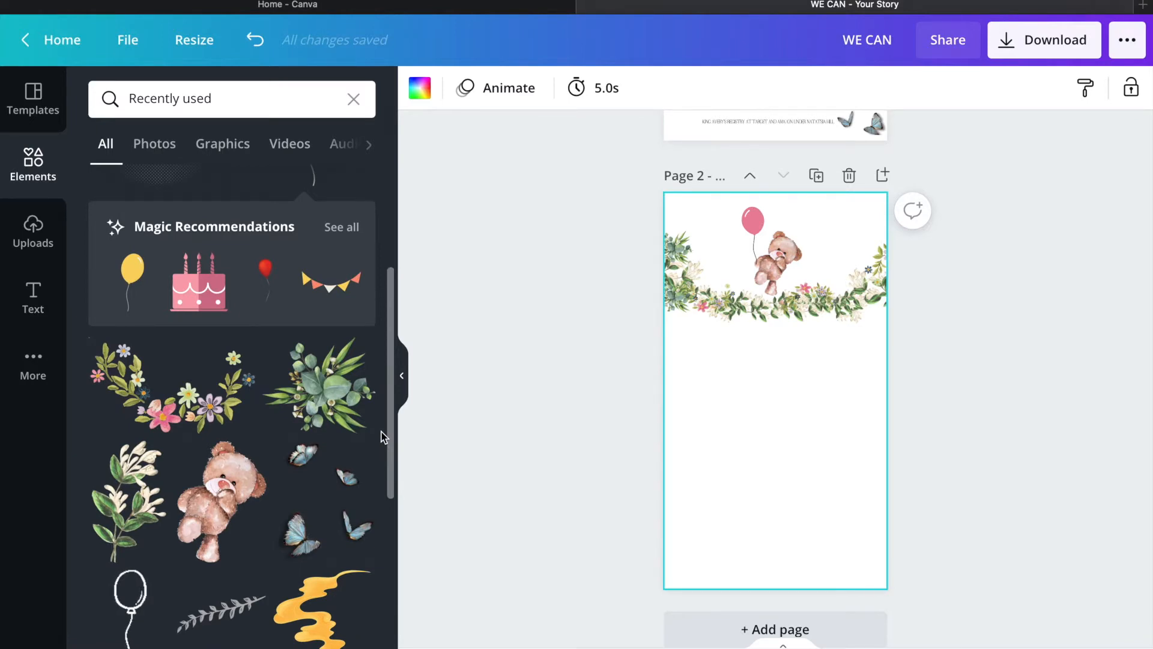
left_click(259, 401)
left_click_drag(759, 441, 706, 255)
left_click(748, 448)
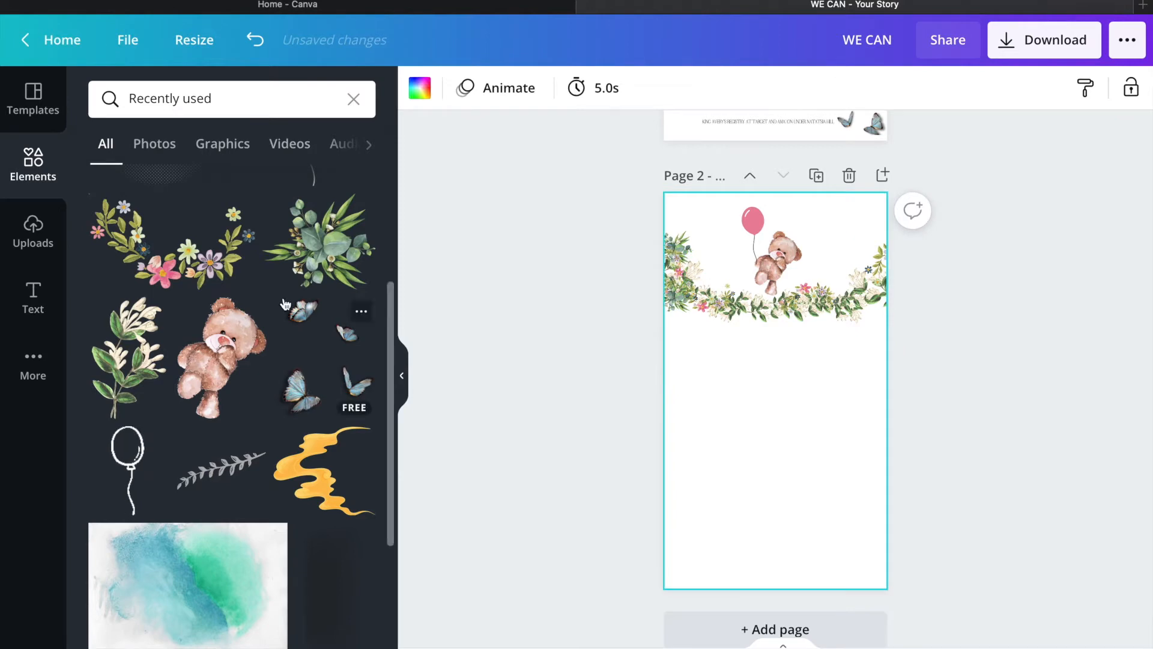
Step: Add a small white-flowered branch at the top of the left-edge greenery and send it backward
left_click(114, 336)
left_click_drag(792, 440, 690, 296)
left_click(1015, 88)
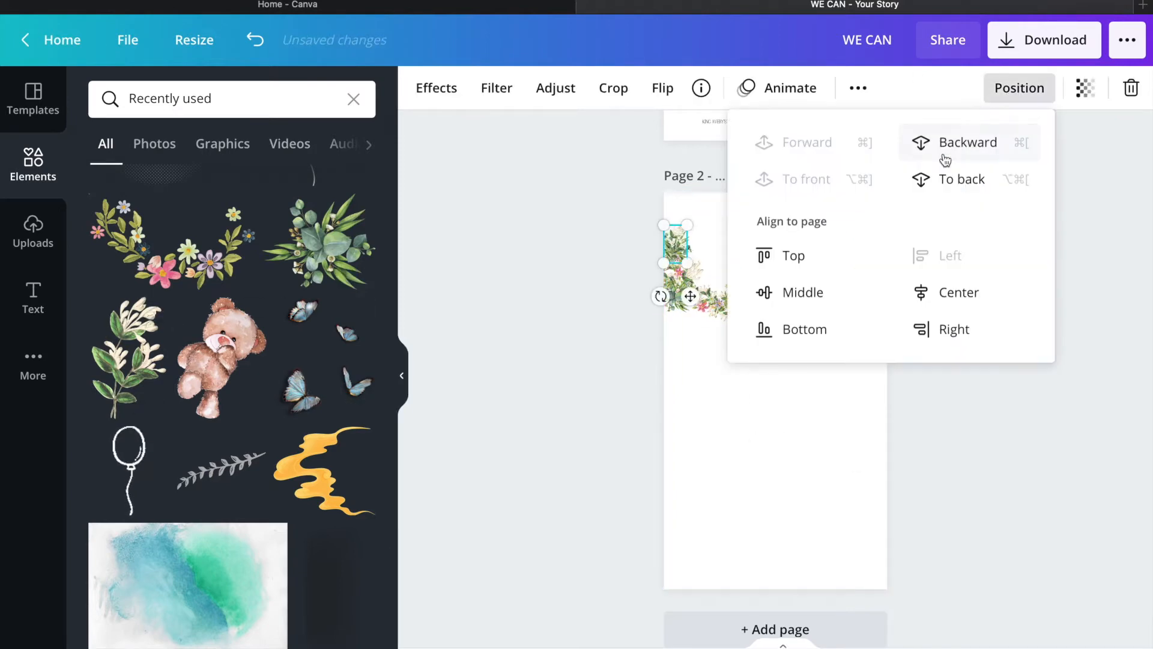
left_click(948, 148)
left_click(762, 516)
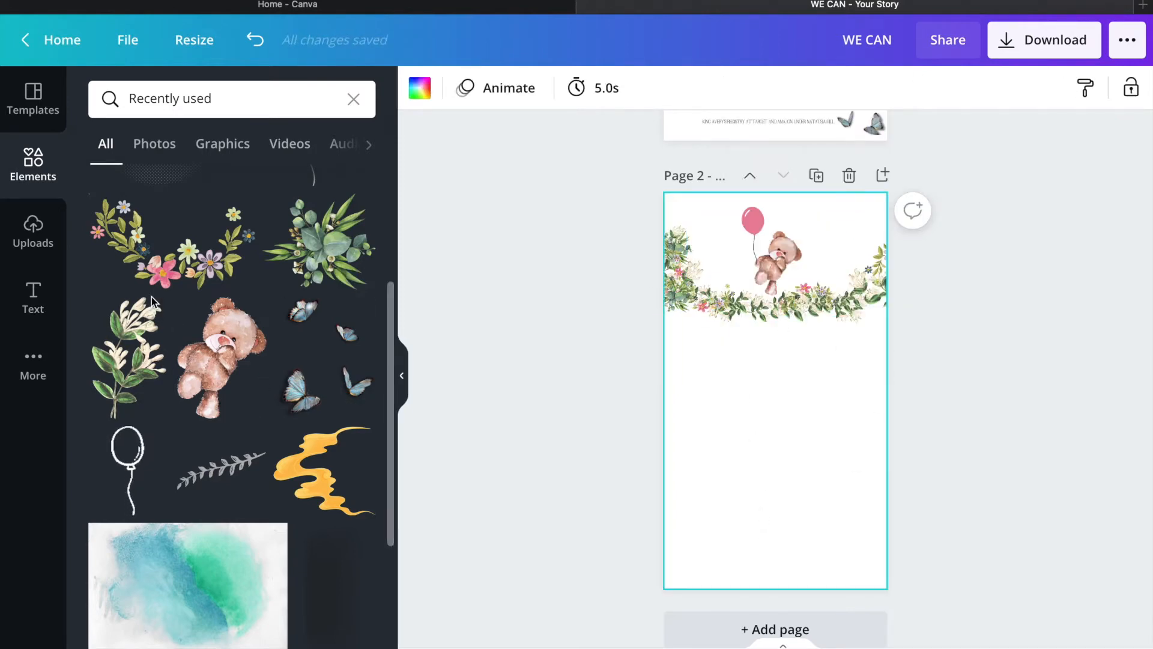
Step: Add the colourful flower garland again and place it rotated at the page's right edge above the branches
left_click(155, 274)
left_click_drag(809, 408, 856, 437)
left_click_drag(787, 471, 719, 400)
left_click_drag(909, 233, 888, 257)
left_click(804, 472)
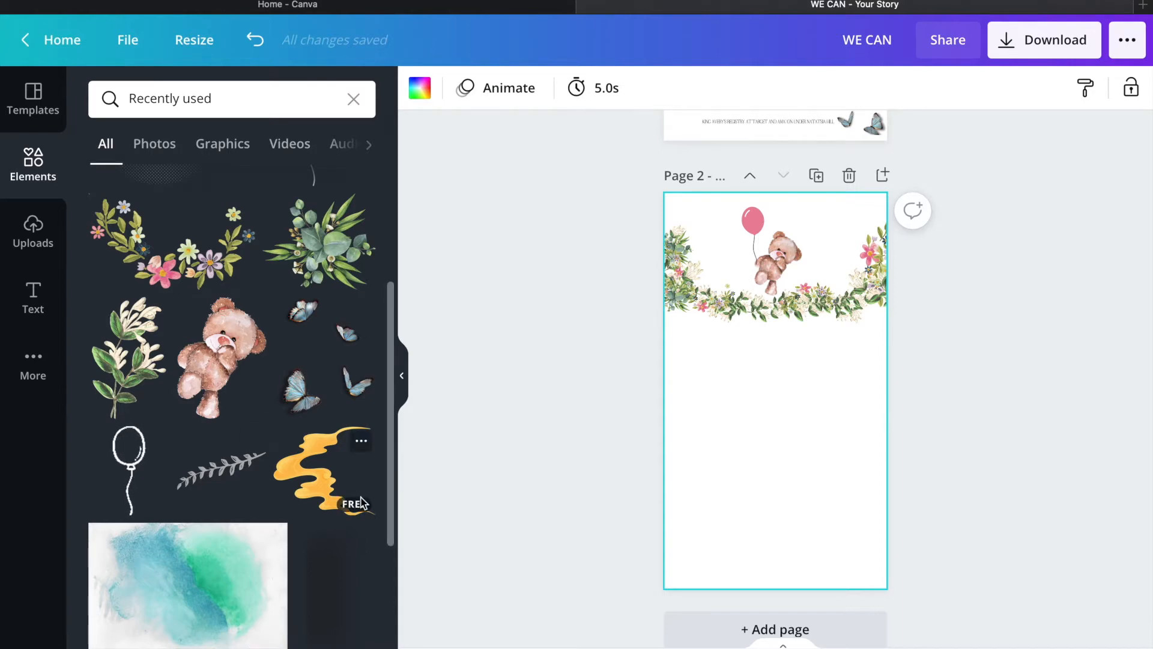
Step: Add the subheading WE CAN in the Joliet font and place it below the left half of the garland
left_click(34, 298)
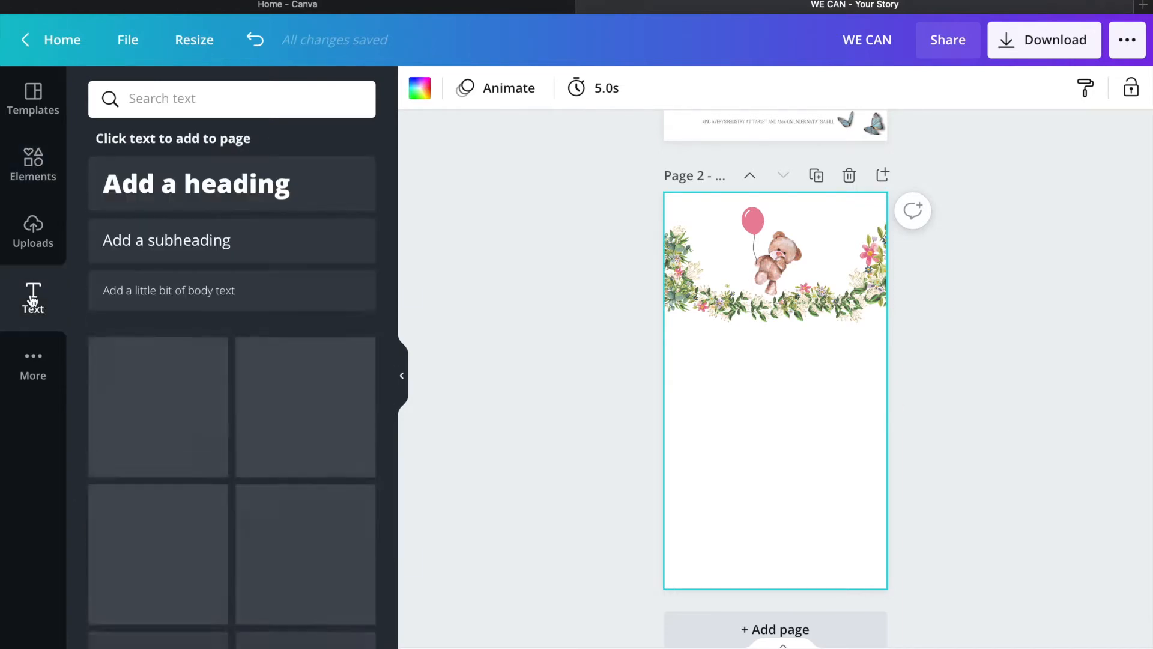
left_click(204, 234)
left_click(447, 90)
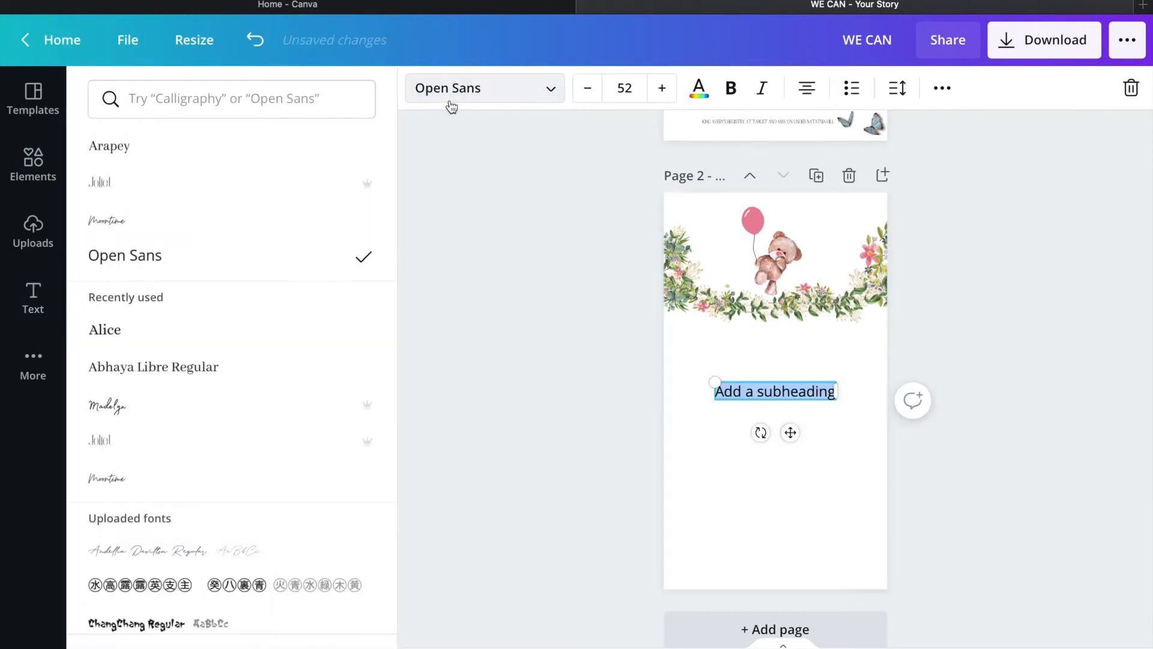
left_click(276, 213)
left_click(240, 182)
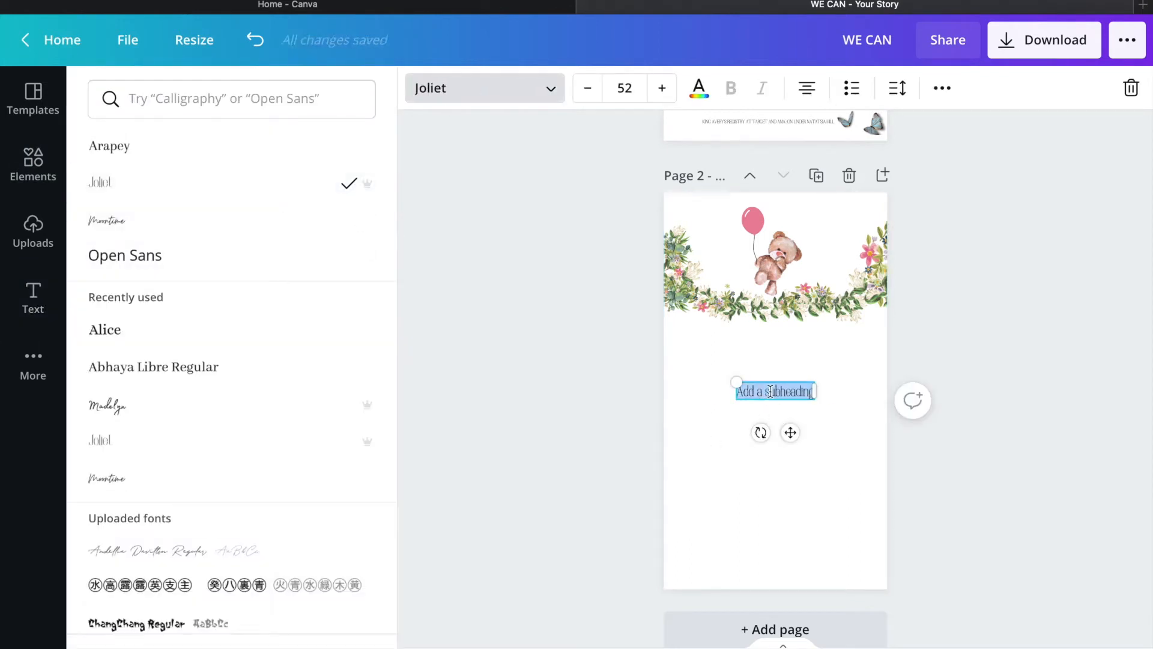
left_click_drag(794, 436, 743, 392)
left_click(511, 180)
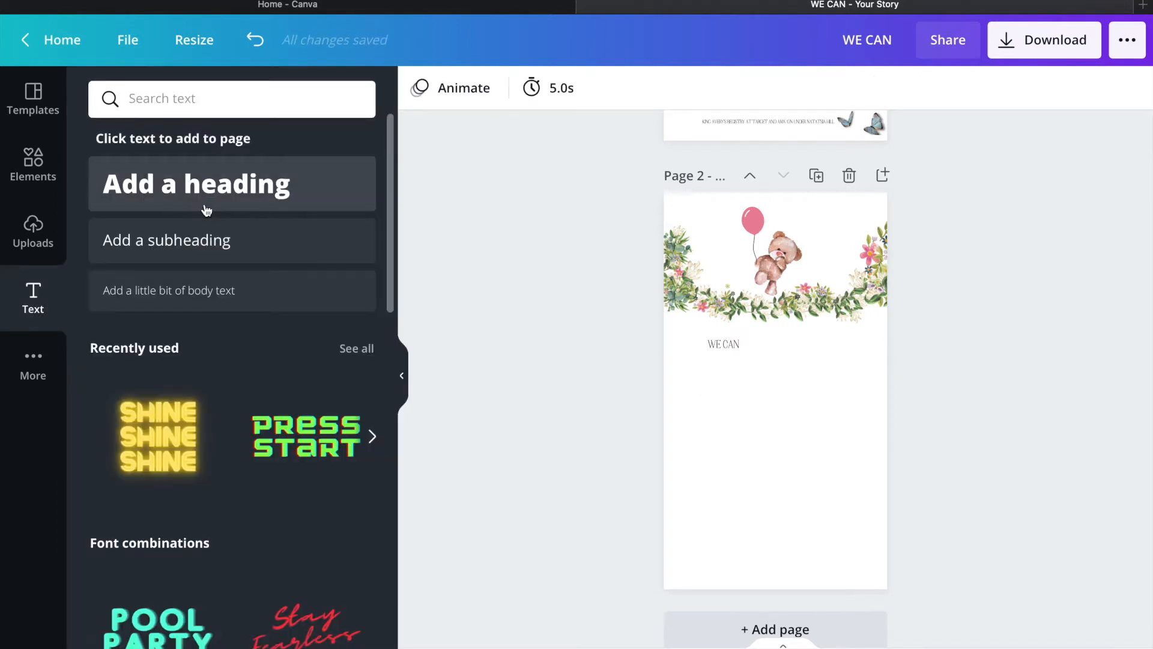
Step: Add the heading "bearly wait" in the Moontime font and enlarge it to about size 172
left_click(207, 208)
left_click(470, 98)
left_click(276, 220)
type("BE")
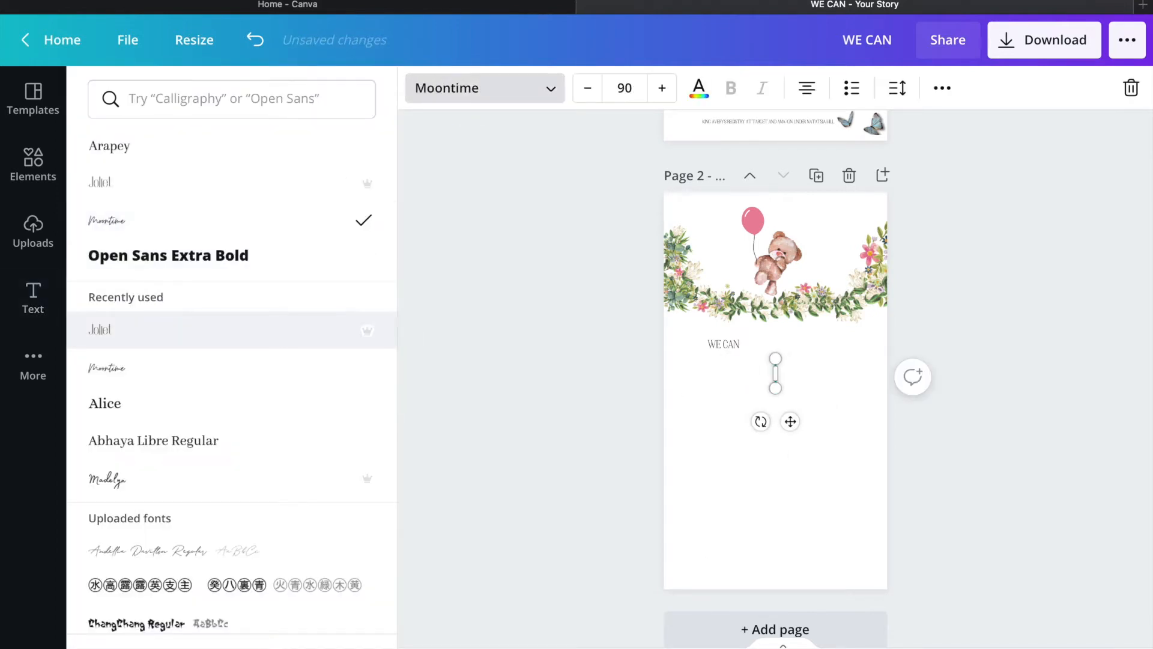
left_click(661, 90)
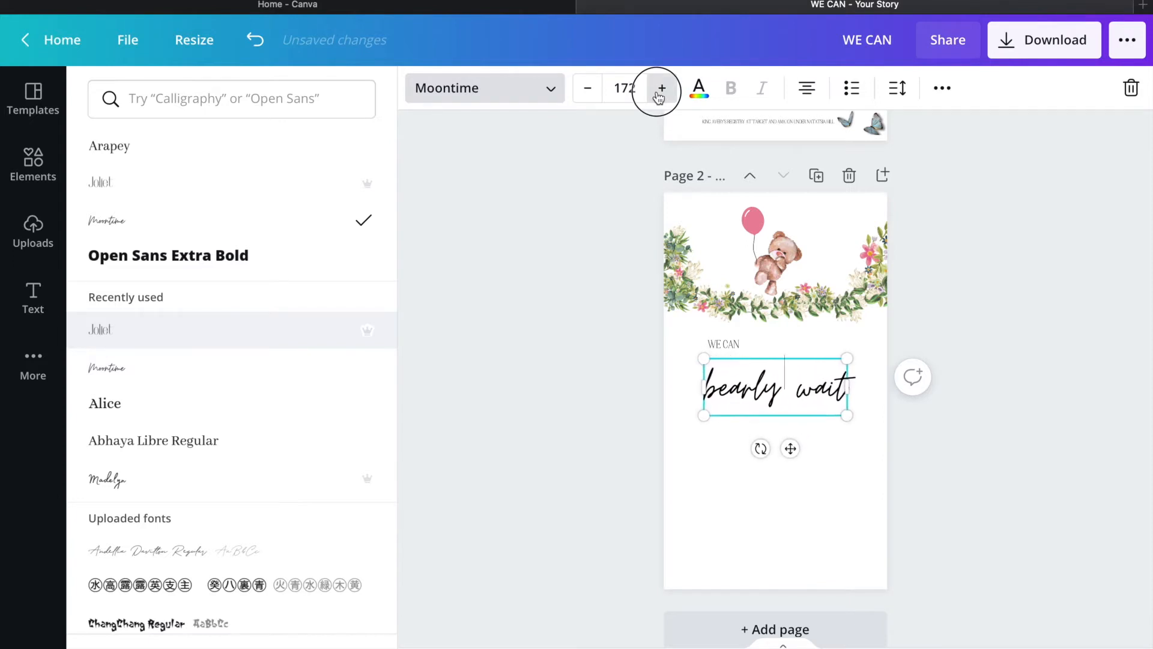
Step: Move the "bearly wait" heading up to sit just below WE CAN and scale it slightly larger
left_click(1039, 449)
left_click(787, 416)
left_click_drag(773, 358, 765, 337)
left_click_drag(852, 381, 866, 382)
left_click(1067, 466)
Step: Duplicate the WE CAN text, change it to FOR BABY TO ARRIVE; JOIN US TO HONOR, and center it below the "bearly wait" heading
left_click(726, 340)
left_click(942, 89)
left_click(935, 131)
left_click_drag(730, 387, 752, 418)
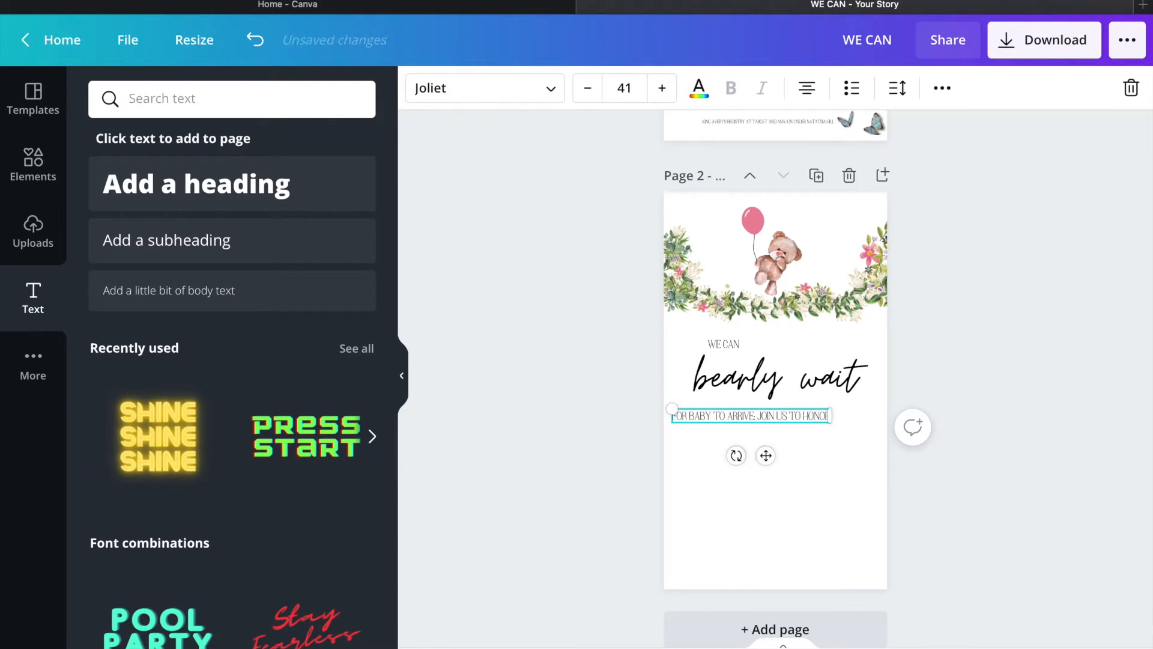
left_click_drag(765, 455, 777, 456)
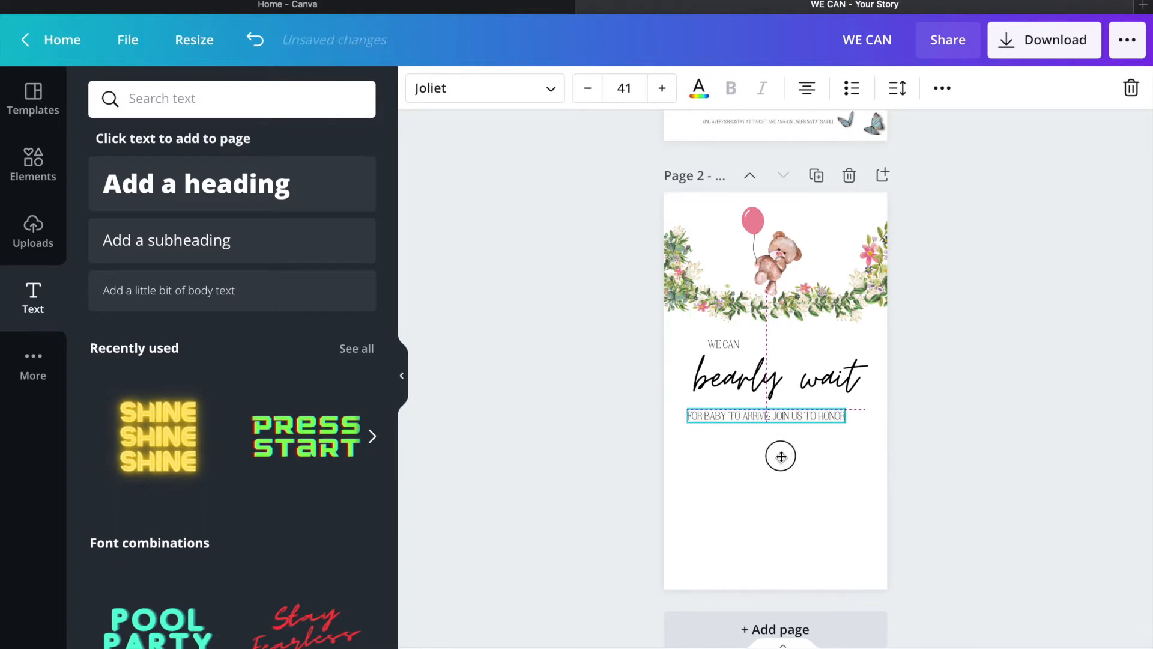
left_click(865, 479)
left_click(786, 419)
left_click_drag(784, 458, 794, 461)
left_click(859, 461)
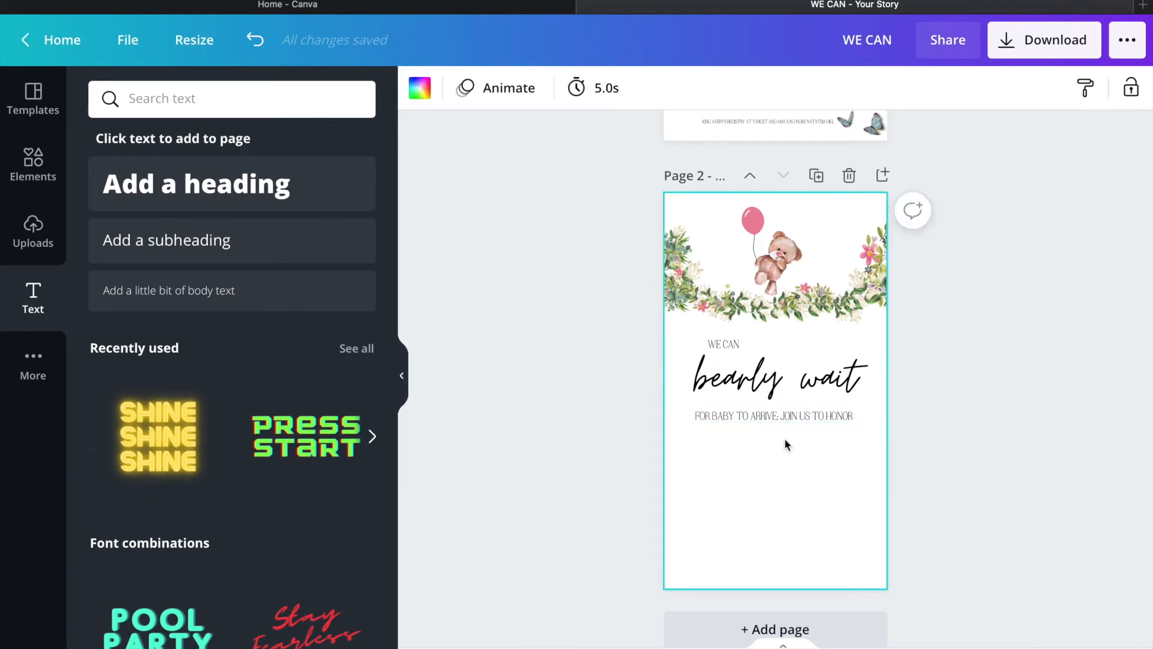
Step: Try the Abhaya Libre Regular font on the FOR BABY TO ARRIVE line and on WE CAN
left_click(485, 88)
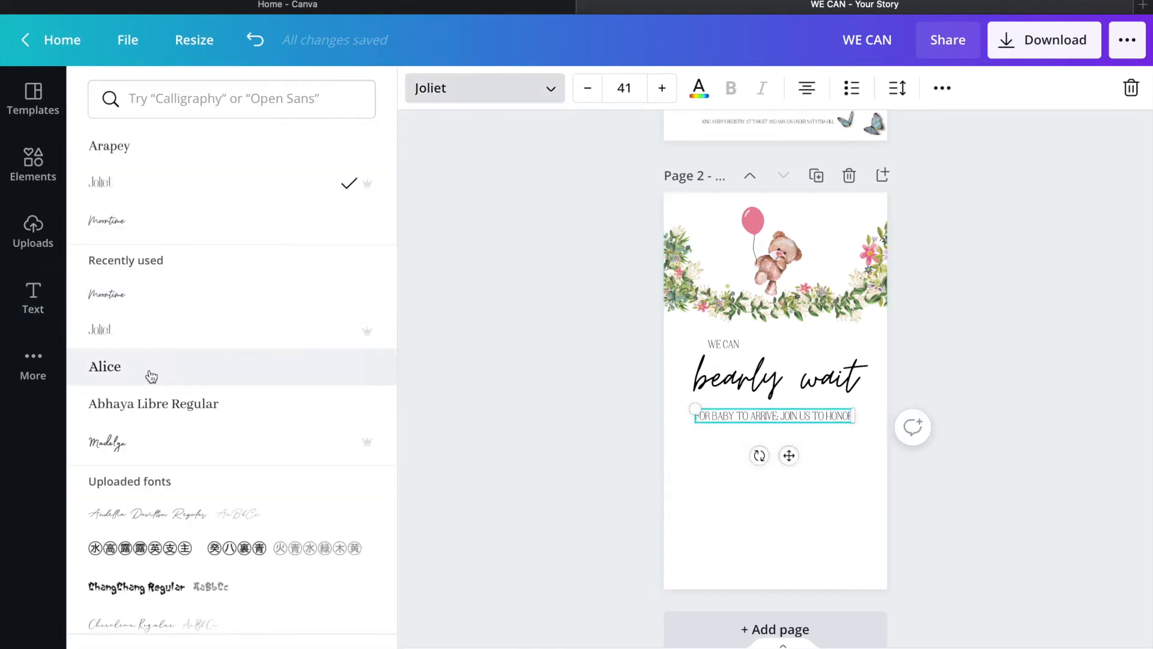
left_click(150, 374)
left_click(150, 403)
scroll(774, 384, "down", 1)
left_click(734, 322)
left_click(728, 311)
left_click(495, 90)
left_click(193, 187)
key("Tab")
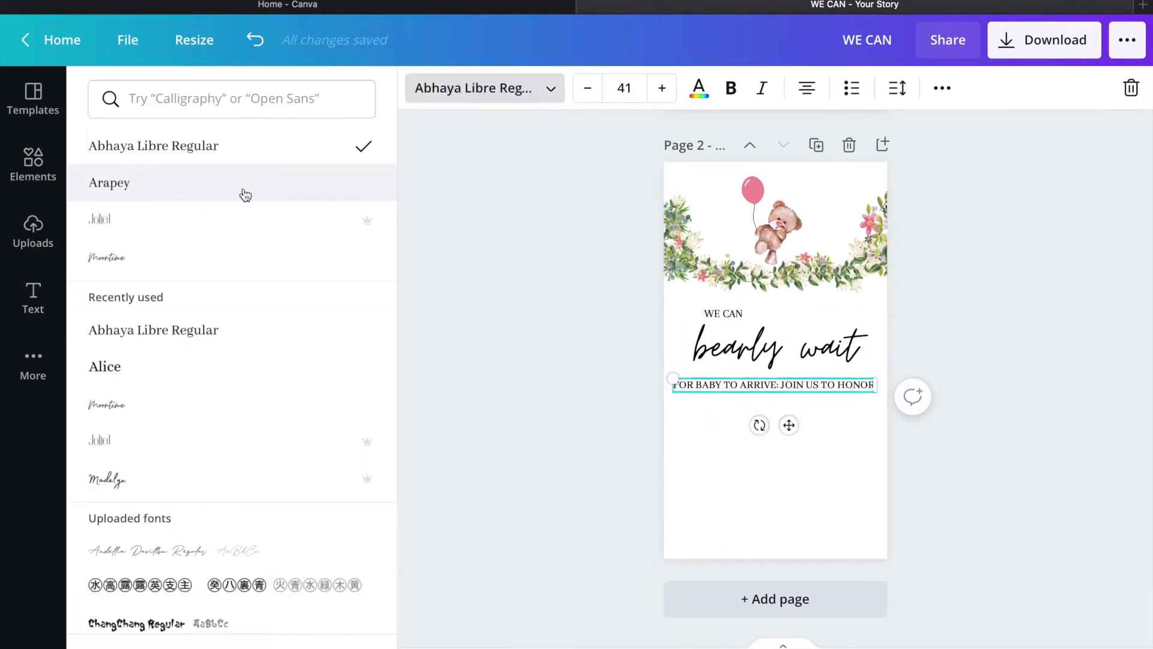
Step: Set the FOR BABY TO ARRIVE line in the Arapey font at size 30
left_click(244, 191)
left_click(587, 88)
left_click(587, 89)
key("Tab")
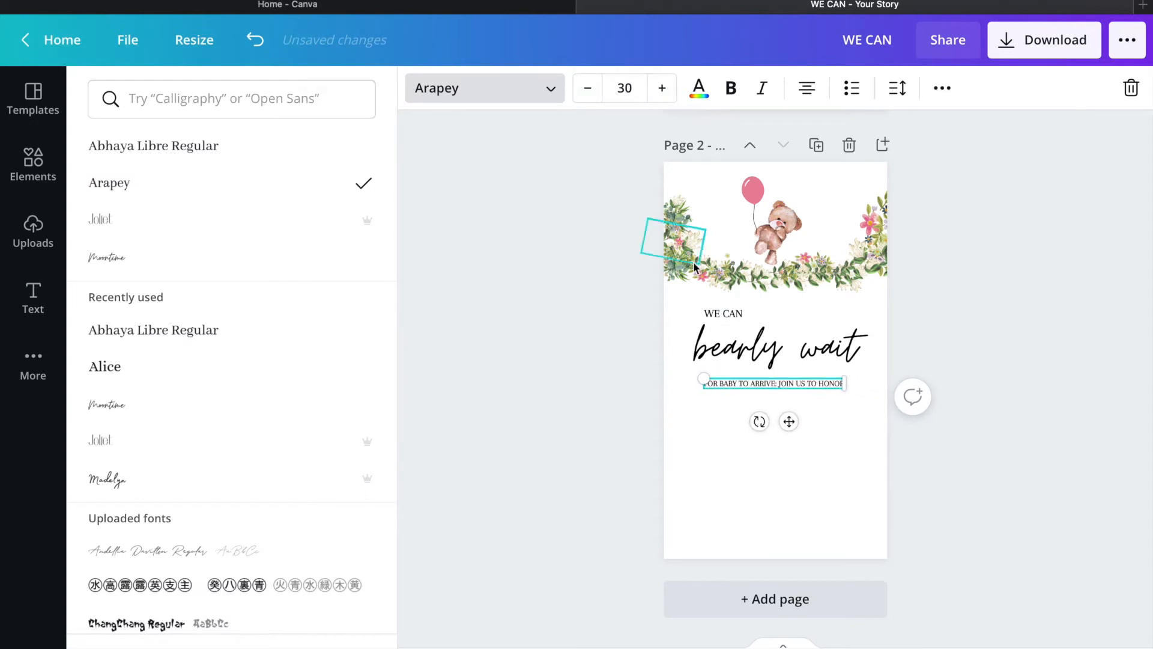
Step: Set the WE CAN text in the Arapey font at size 30
key("Tab")
left_click(588, 89)
left_click(588, 89)
left_click(588, 88)
left_click(587, 89)
left_click(588, 89)
left_click(587, 89)
left_click(588, 87)
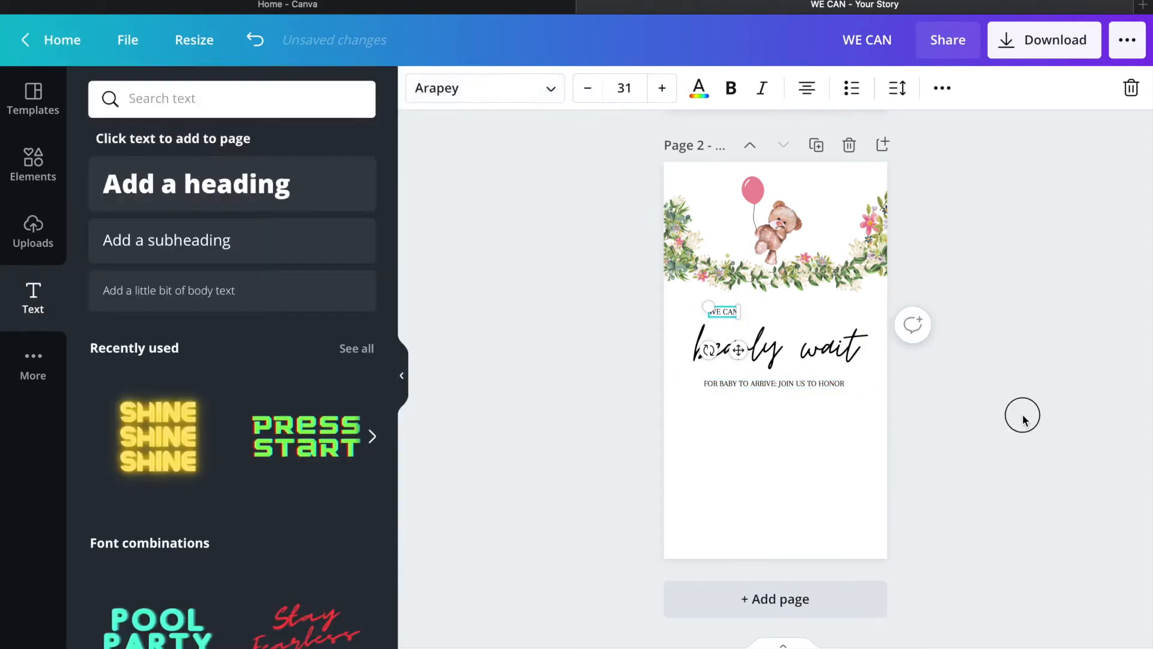
left_click(586, 90)
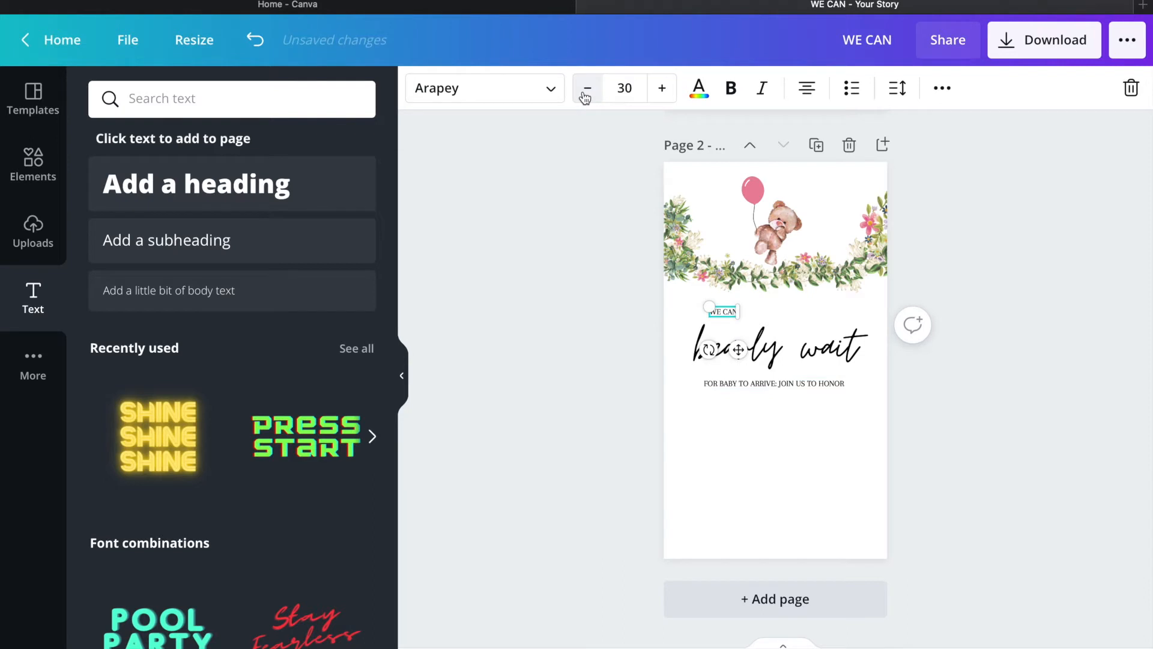
left_click(924, 451)
Step: Add the subheading BABY'S NAME in the Joliet font and center it below the JOIN US TO HONOR line
left_click(167, 241)
left_click_drag(790, 401, 795, 463)
left_click(502, 88)
left_click(180, 182)
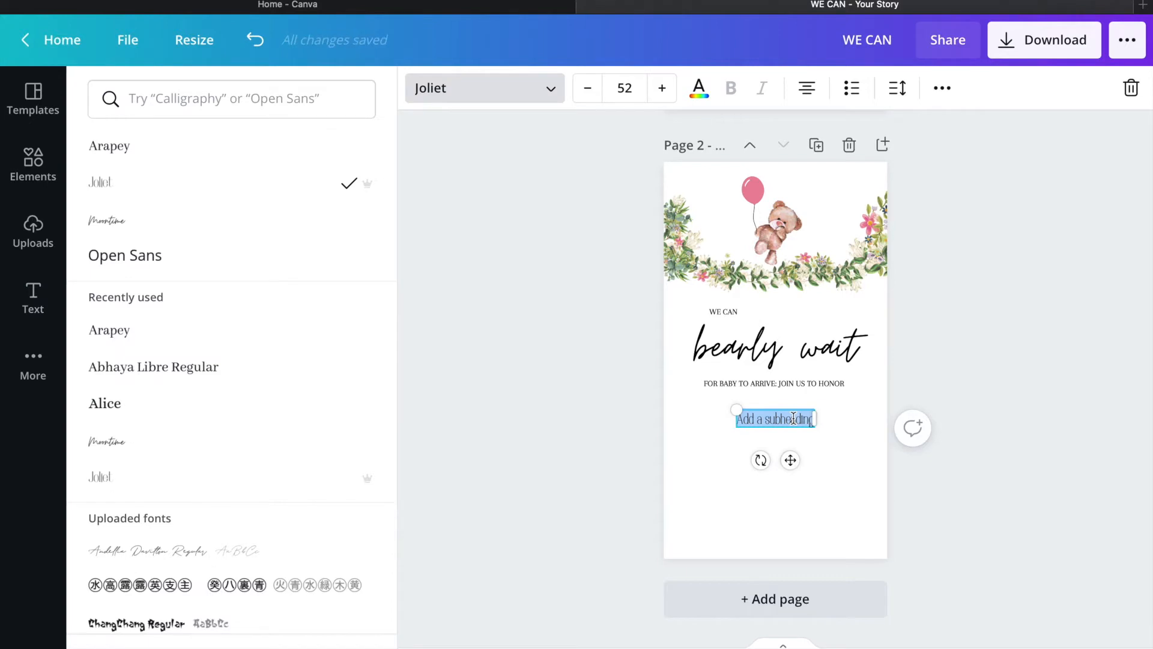
key("BackSpace")
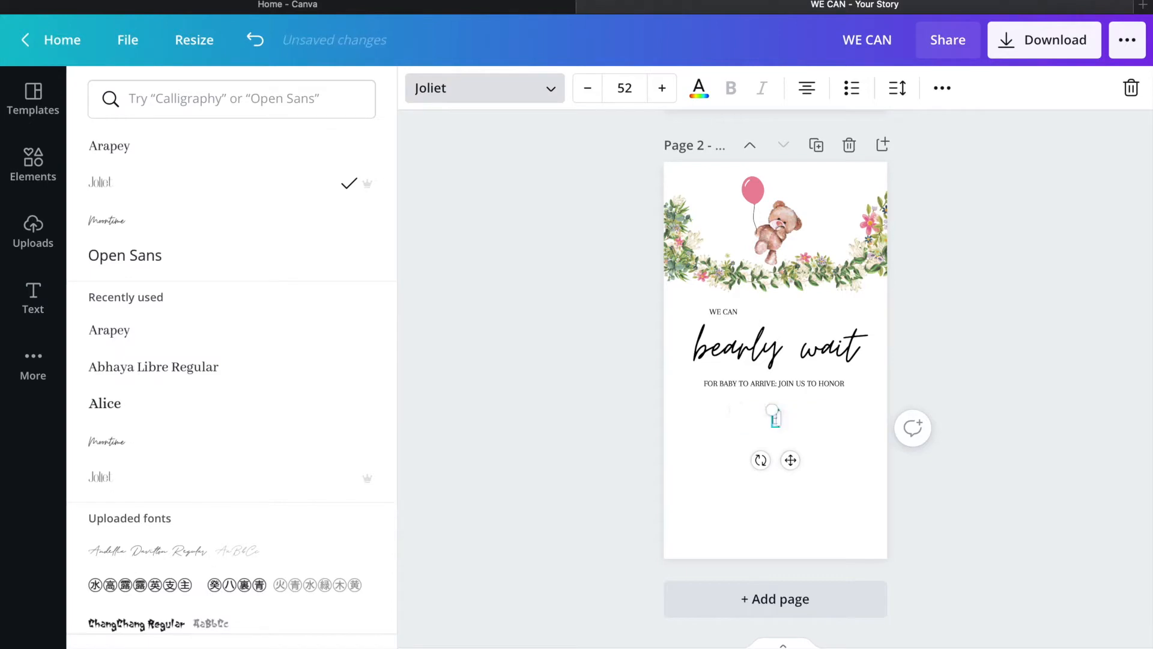
type("BABY'S NAME")
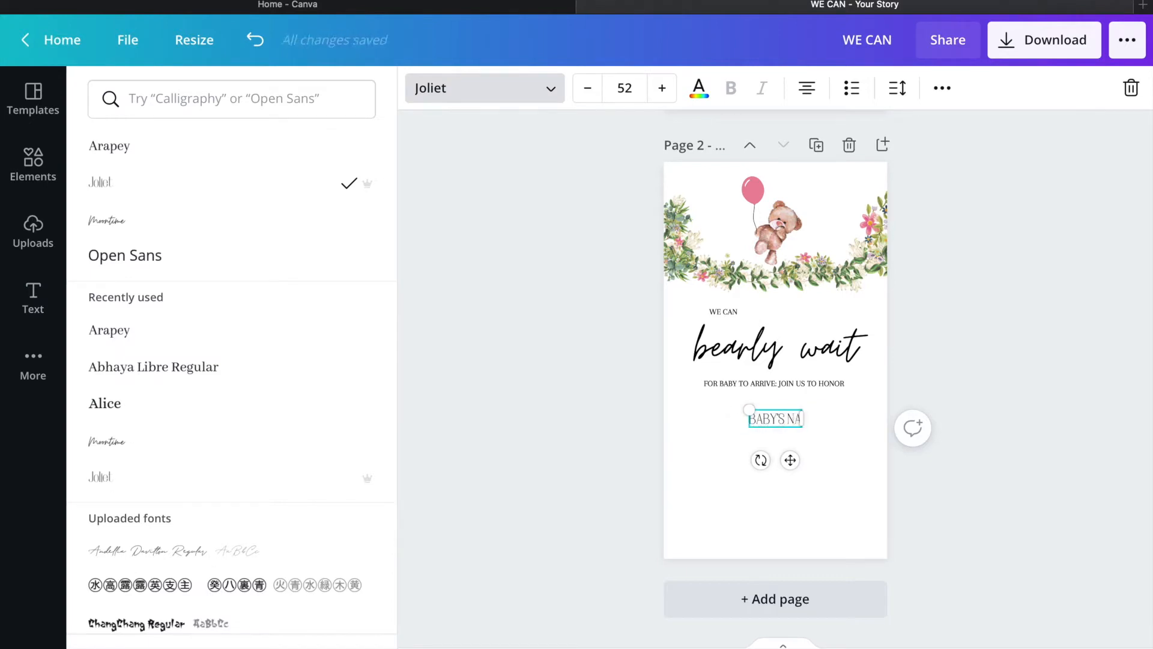
key("Escape")
left_click_drag(790, 460, 791, 450)
left_click(867, 469)
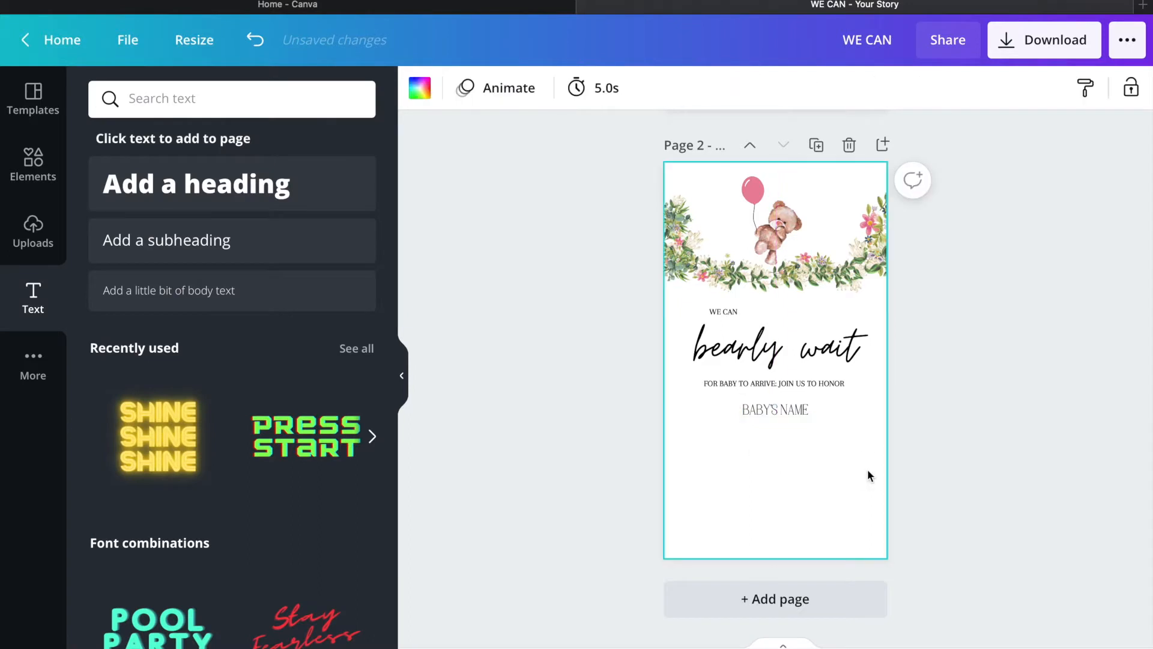
Step: Add the subheading SATURDAY in the Arapey font at size 30 and place it below BABY'S NAME in the page's left half
left_click(206, 240)
left_click_drag(776, 425, 763, 498)
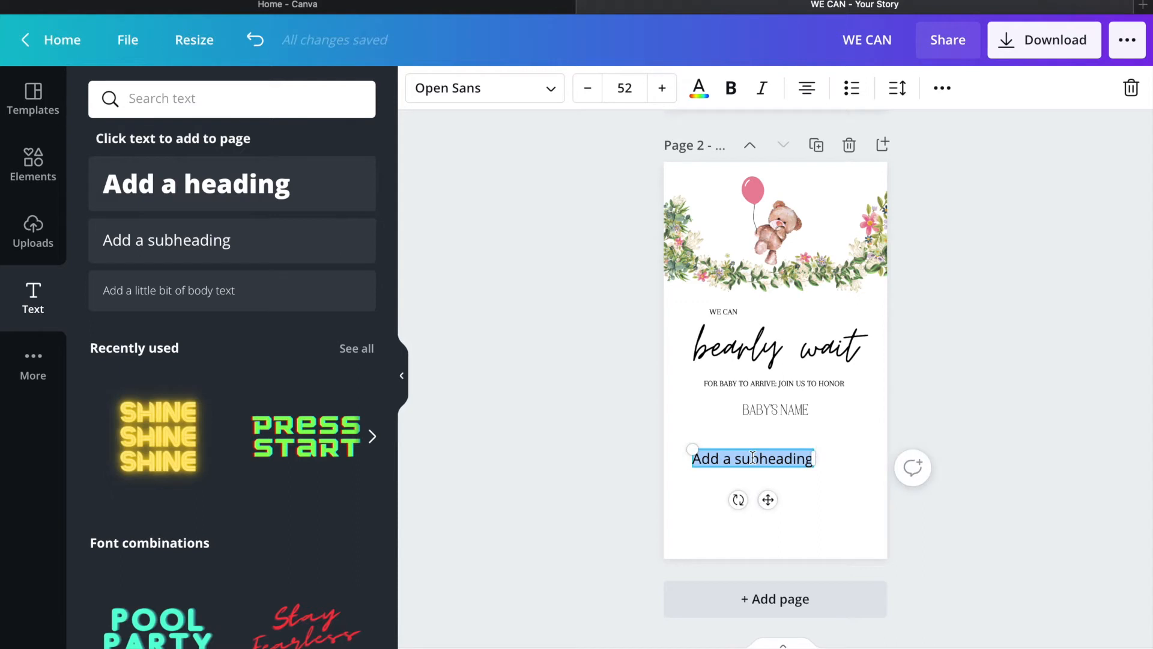
type("SATURDAY")
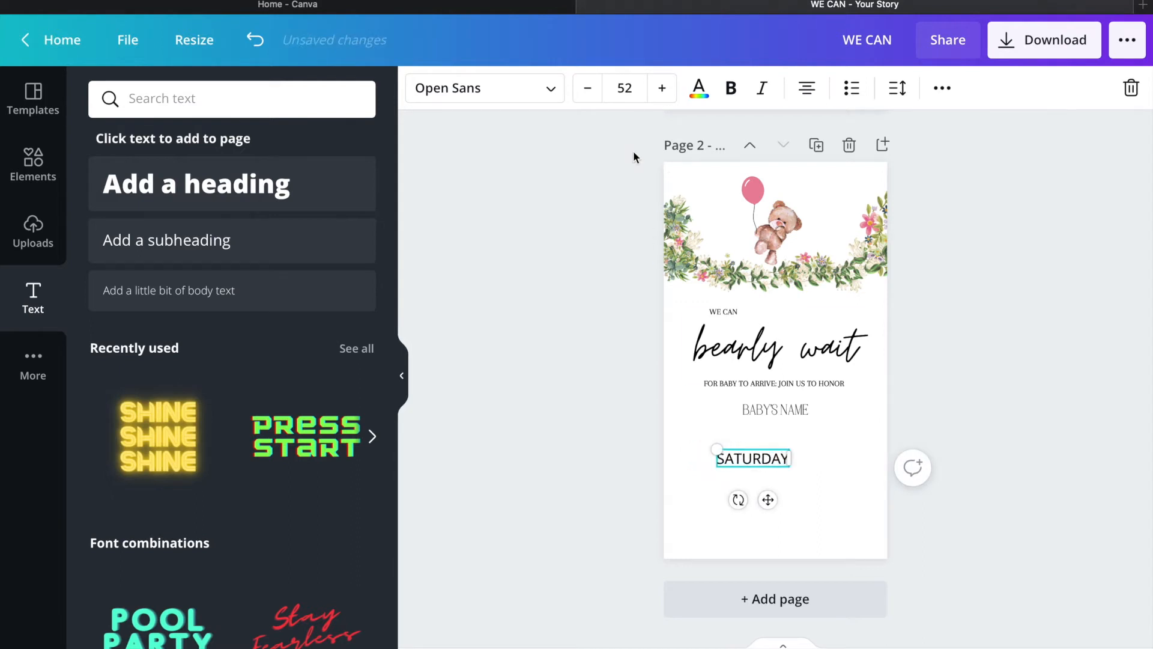
left_click(586, 92)
left_click(586, 90)
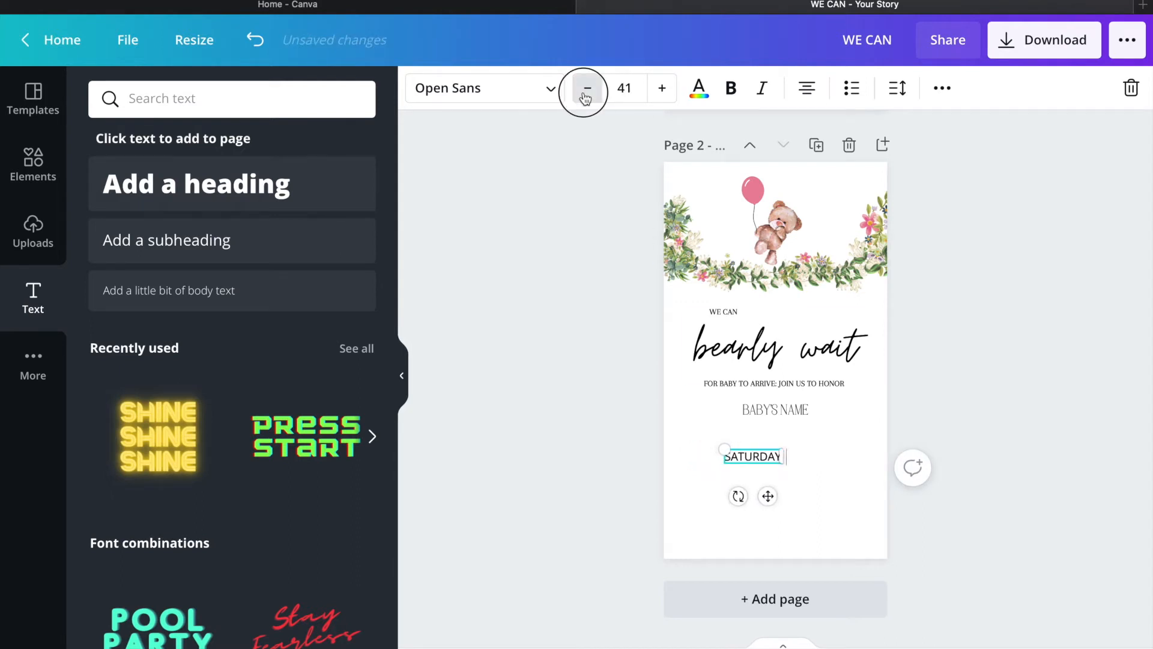
left_click(497, 90)
left_click(213, 163)
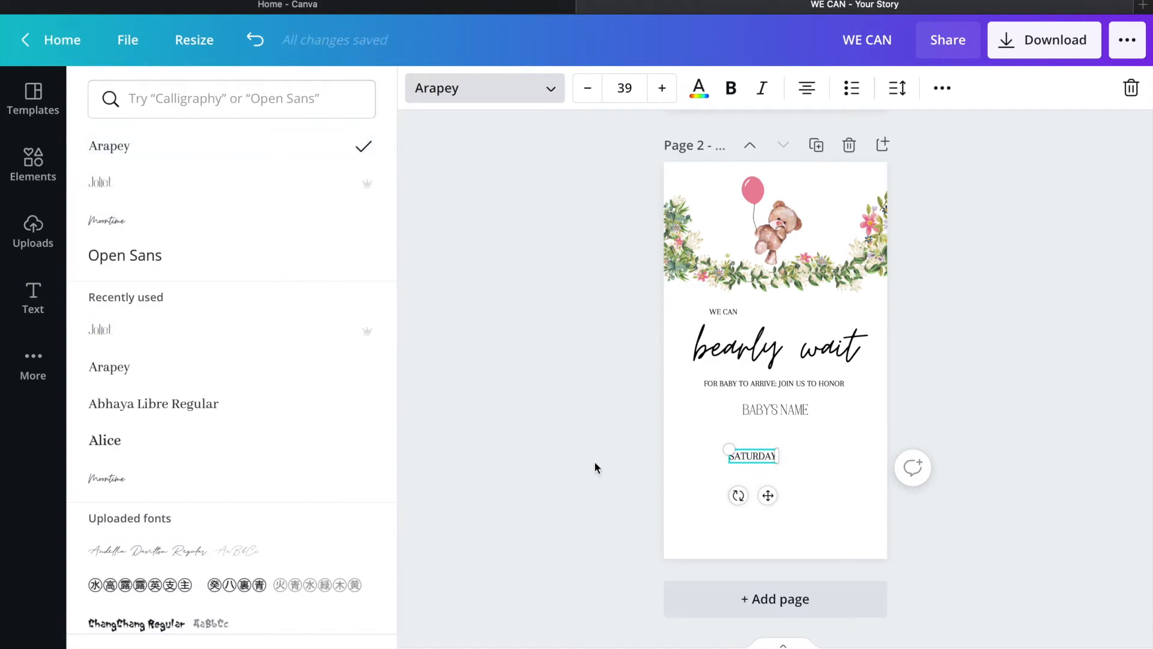
left_click(588, 90)
left_click(588, 90)
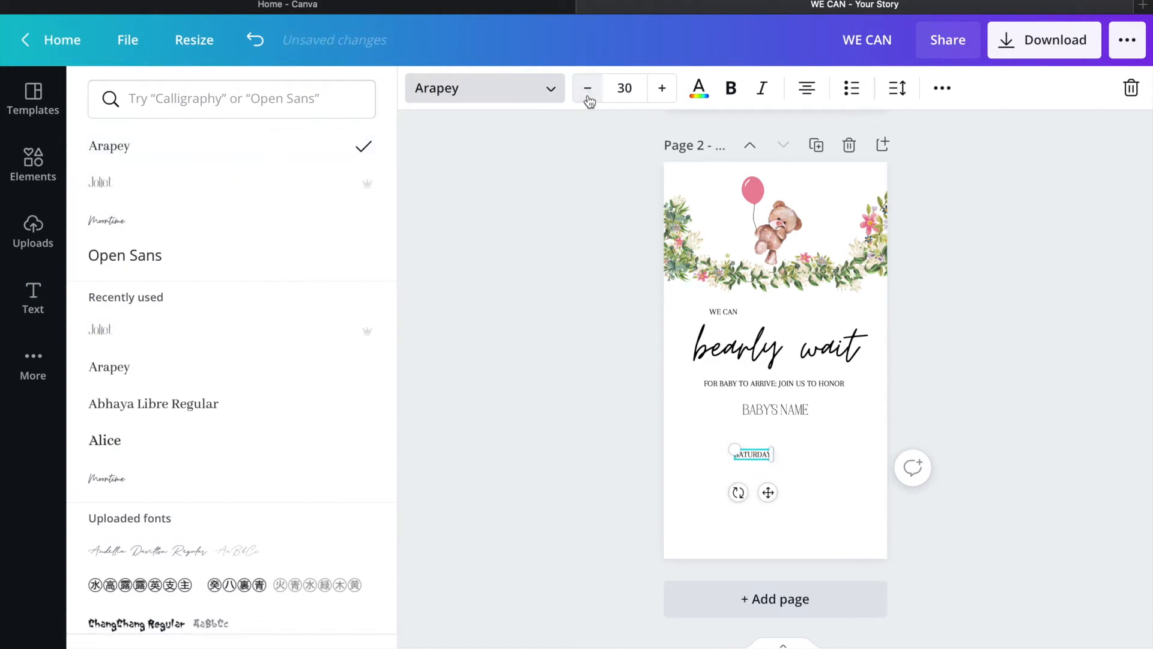
left_click_drag(767, 492, 730, 488)
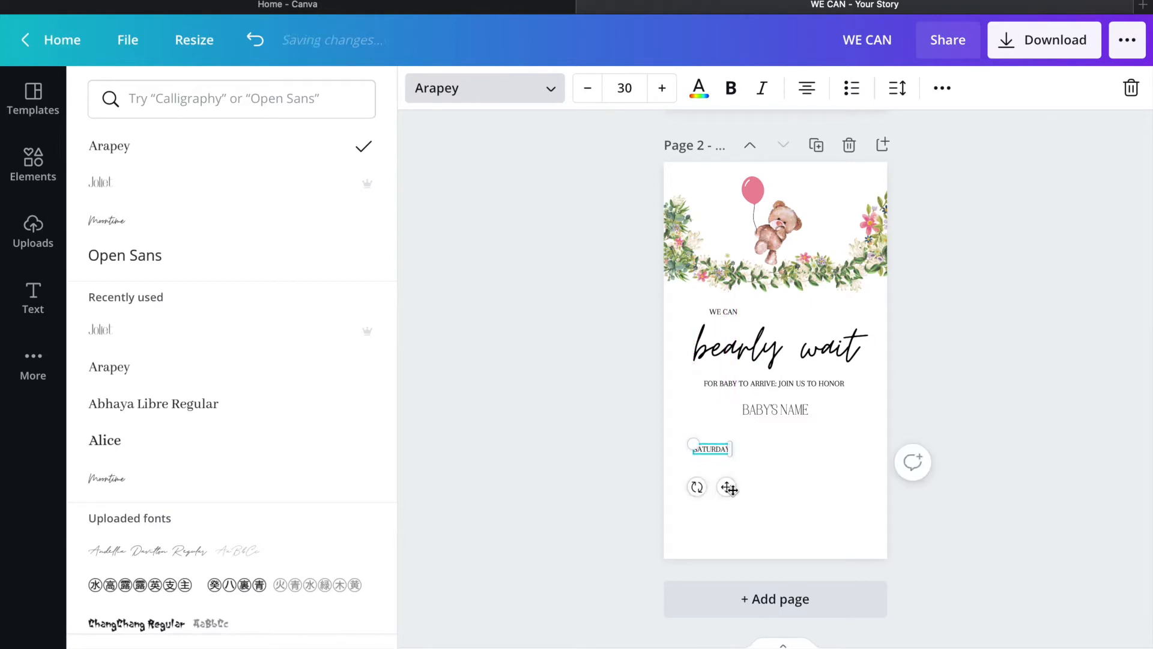
Step: Duplicate the SATURDAY text, move the copy level with it in the page's right half, and change it to AT 3PM
left_click(941, 89)
left_click(931, 132)
left_click_drag(732, 488, 847, 486)
key("BackSpace")
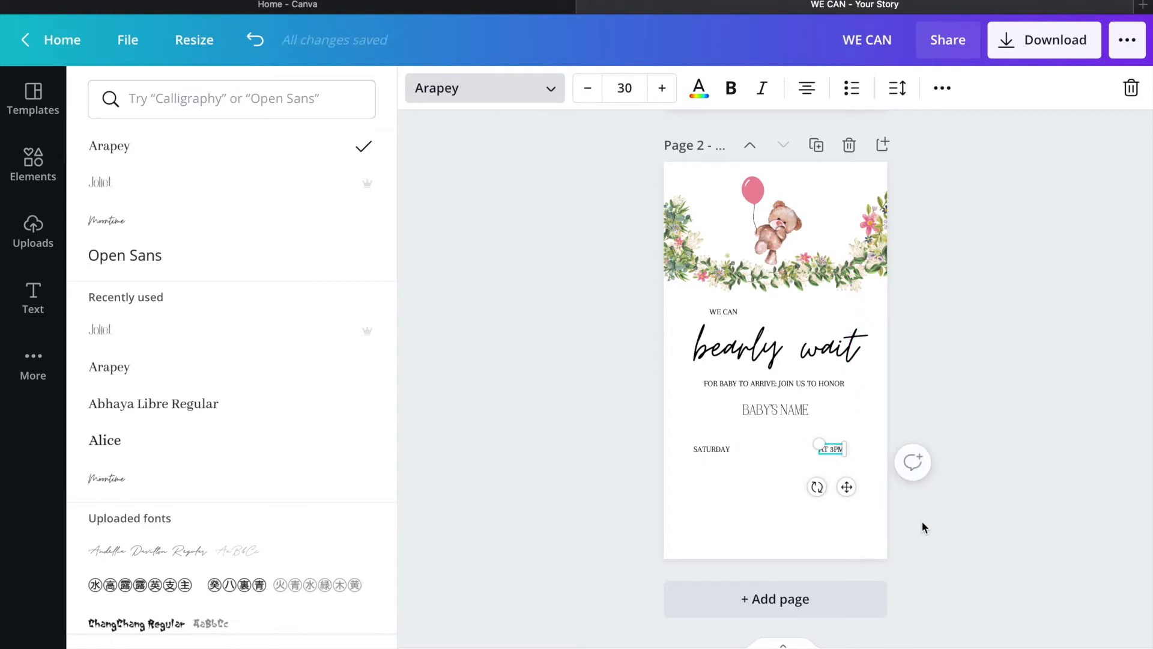
left_click(856, 532)
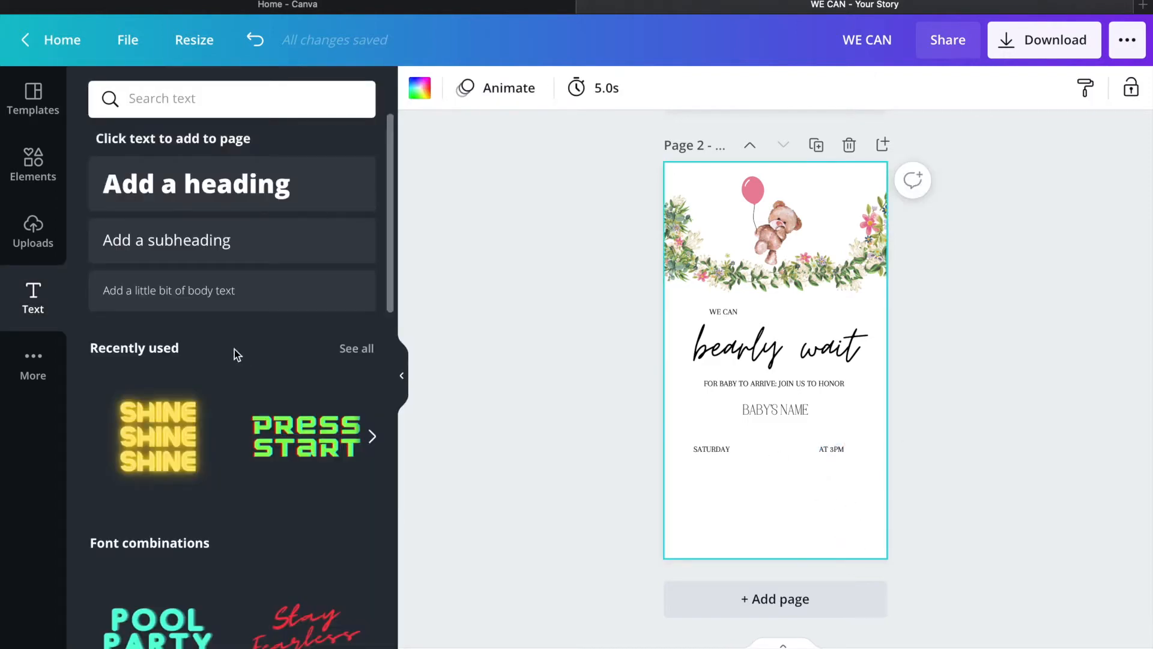
Step: Add a plain line, shorten it to the width of SATURDAY, and place it directly under that word
left_click(33, 162)
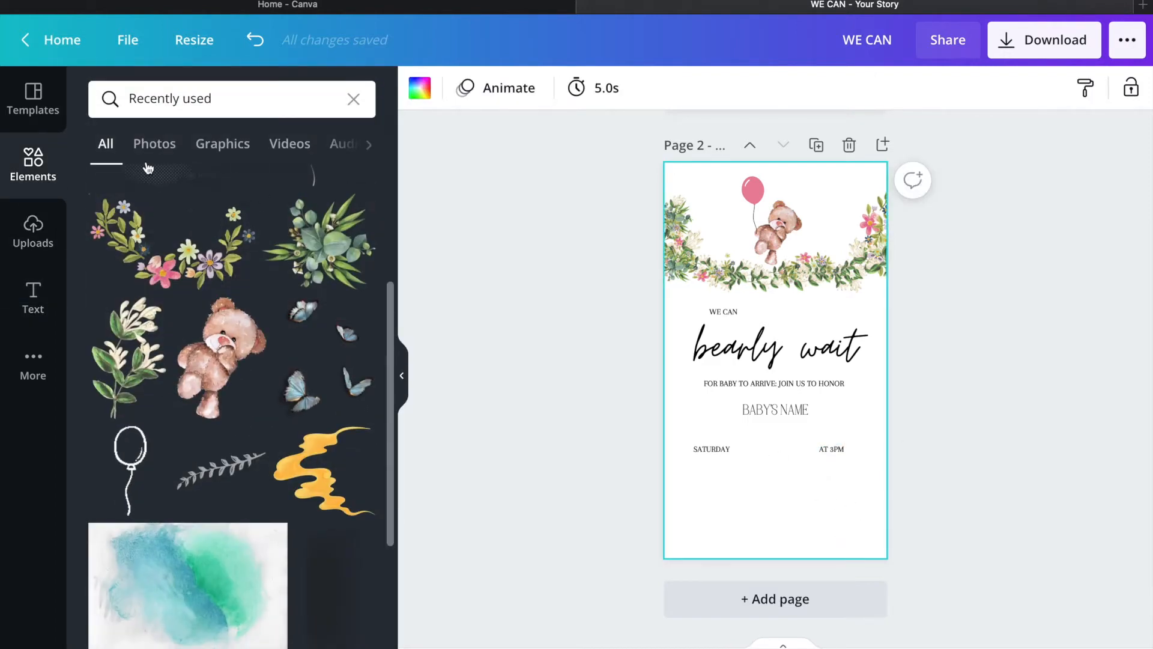
left_click(353, 99)
left_click(226, 376)
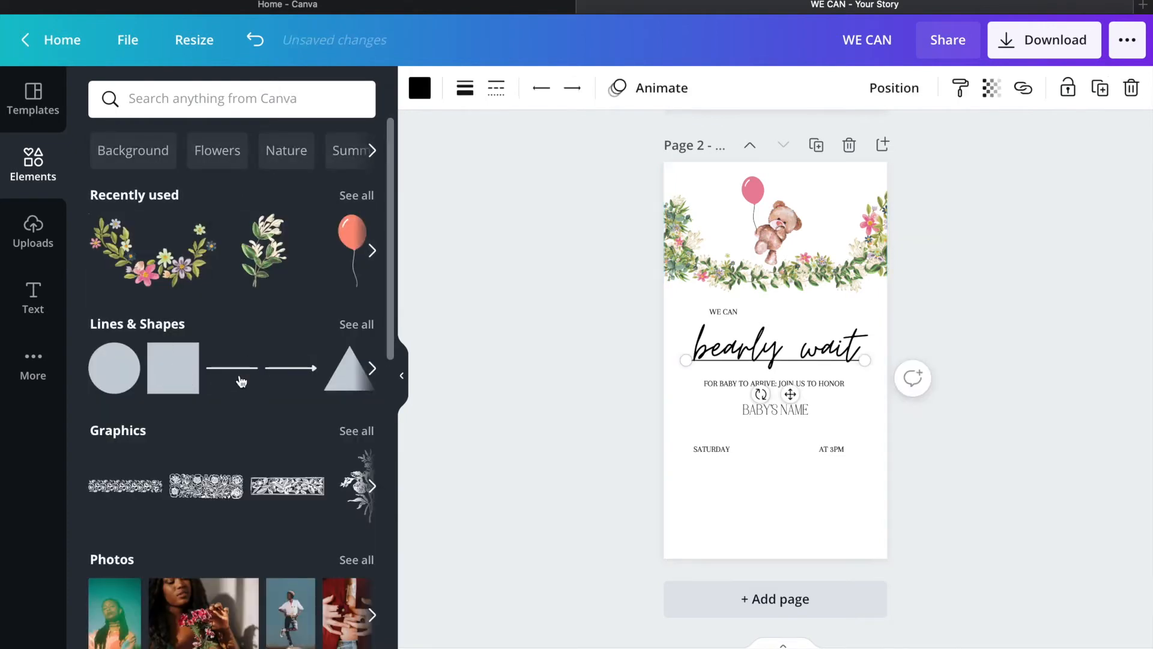
left_click_drag(864, 361, 726, 493)
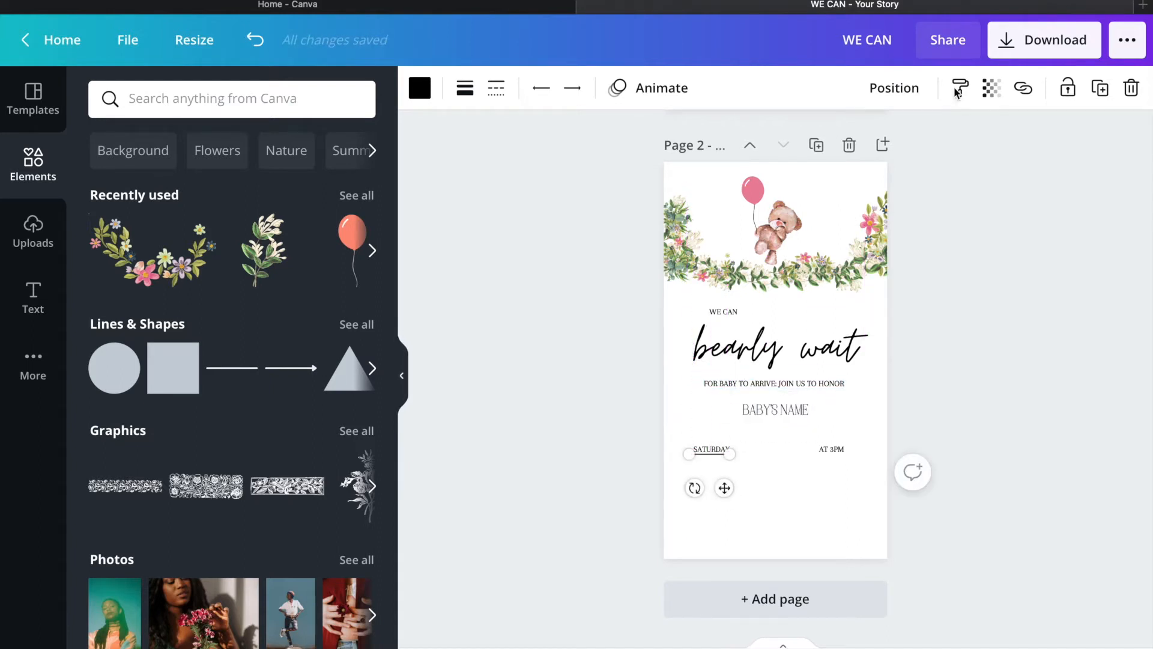
Step: Duplicate the short line so that one sits above and one below both SATURDAY and AT 3PM
left_click(1100, 88)
left_click_drag(725, 487, 853, 490)
left_click(713, 455)
left_click_drag(723, 487, 844, 471)
left_click(849, 531)
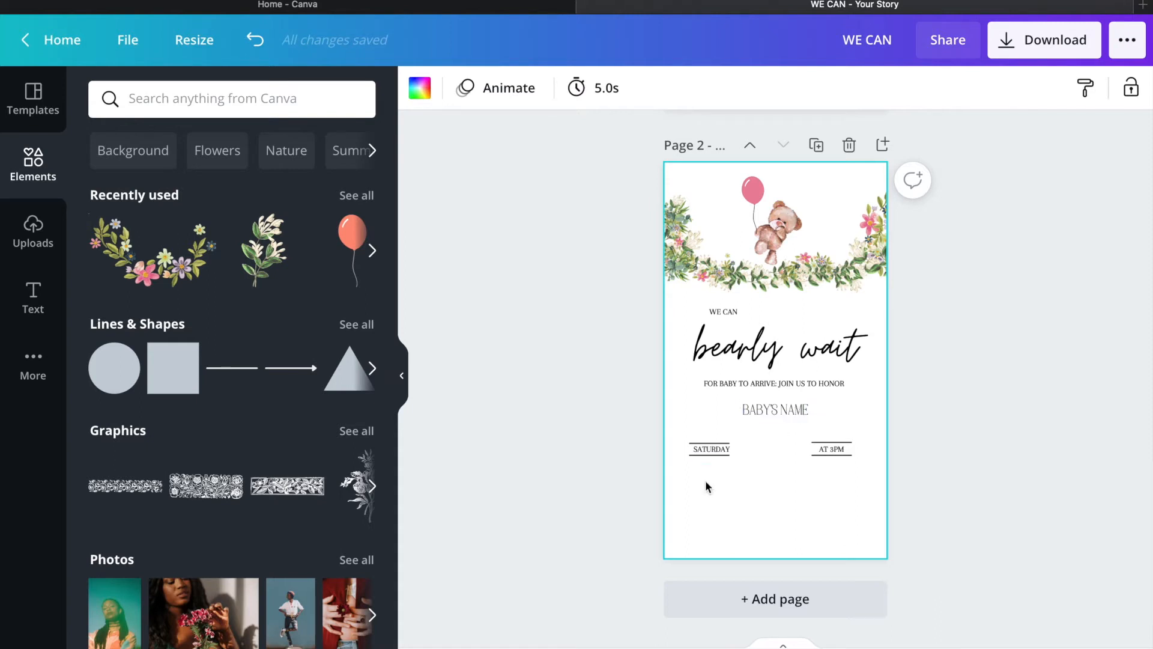
Step: Add the subheading SEPT in the Arapey font below and between SATURDAY and AT 3PM
left_click(33, 297)
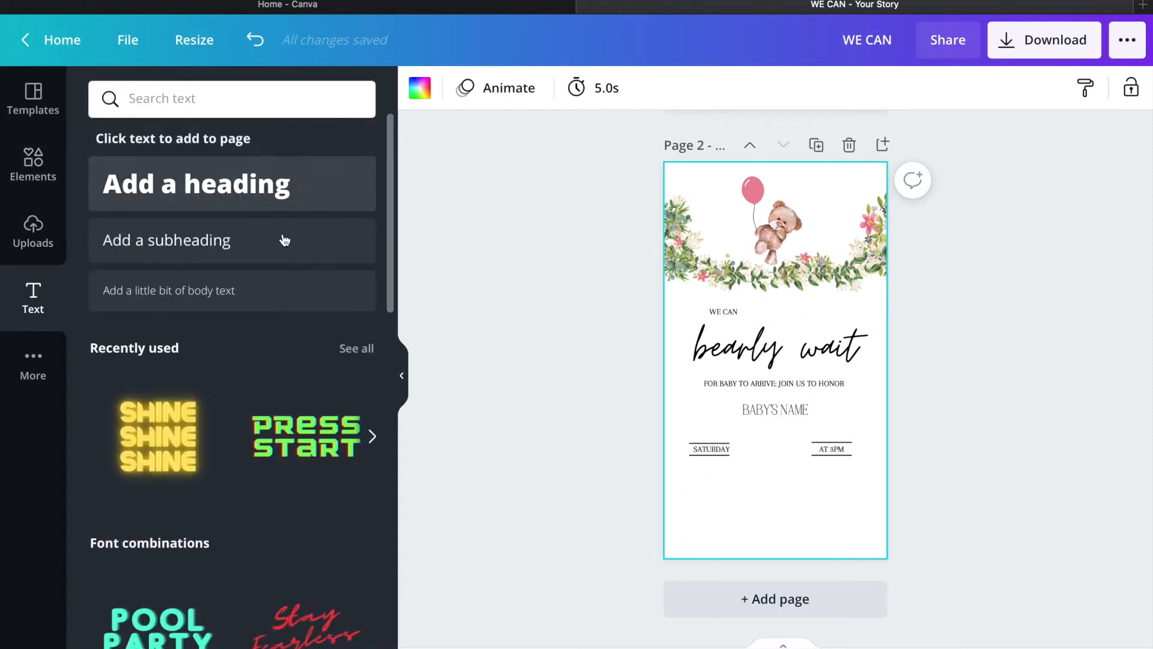
left_click(244, 249)
left_click_drag(791, 402, 794, 521)
left_click(488, 91)
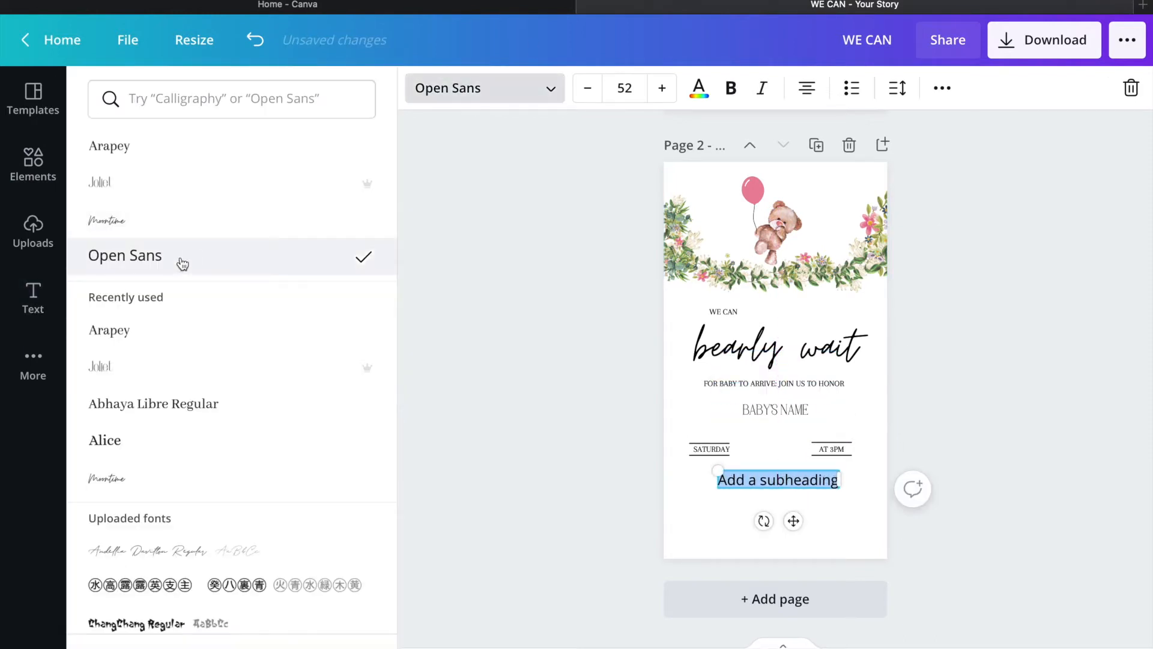
left_click(143, 330)
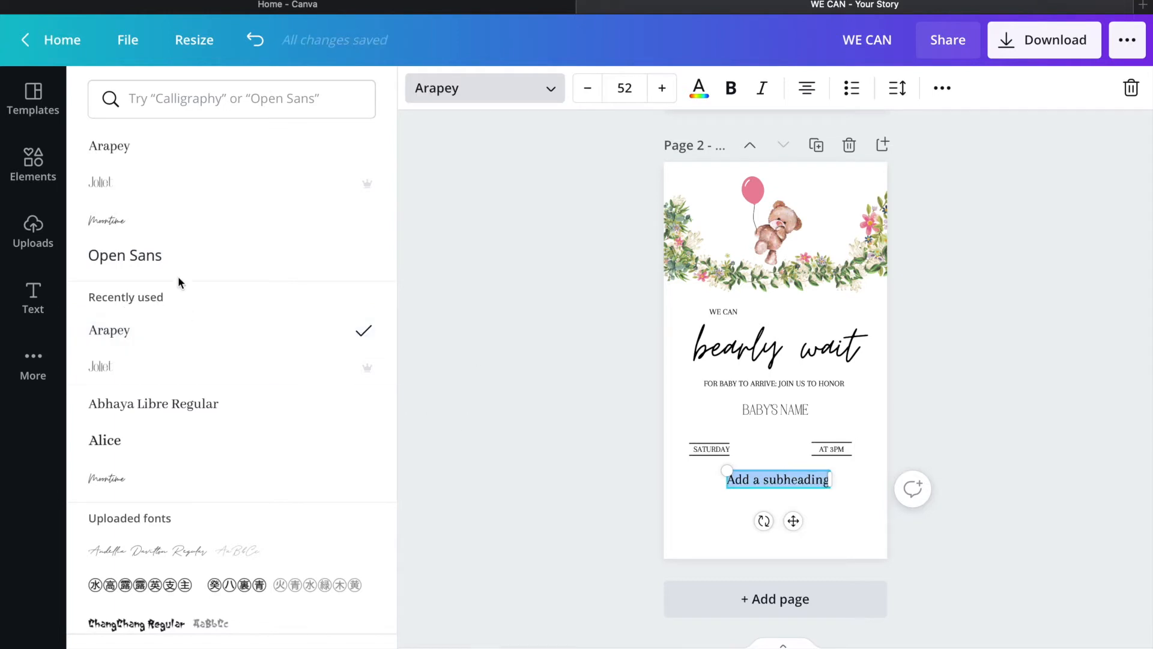
left_click(162, 181)
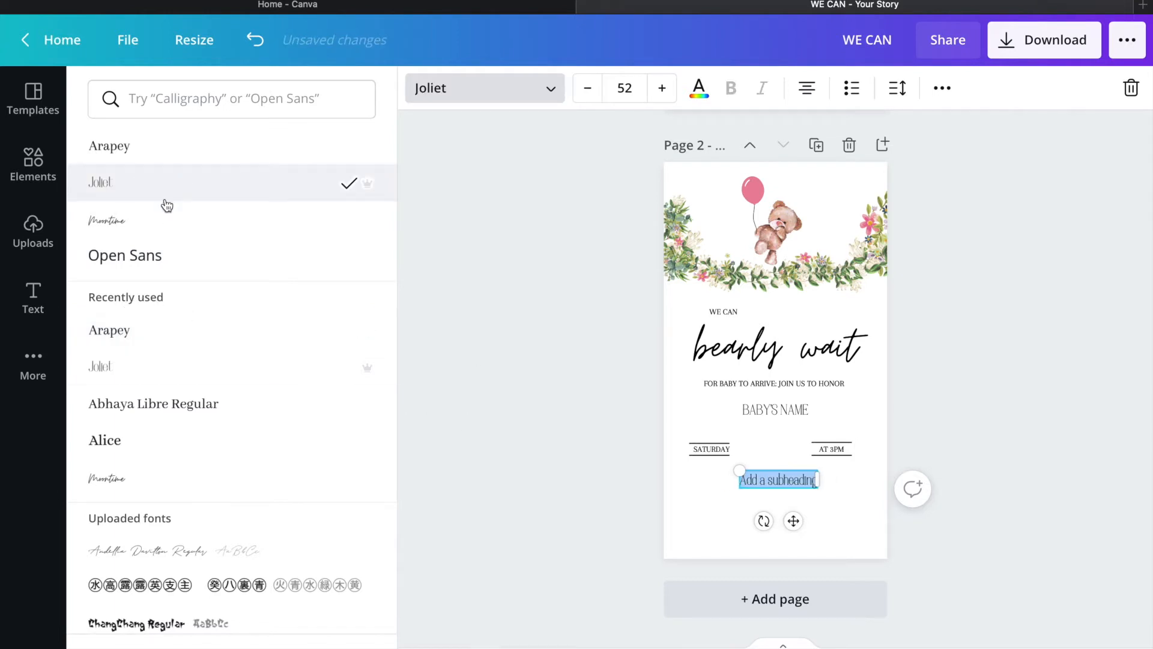
left_click(115, 329)
type("PT")
Step: Reduce the SEPT text to size 38.3
left_click(588, 88)
left_click(588, 88)
left_click(587, 88)
left_click(587, 87)
left_click(588, 87)
left_click(588, 88)
left_click(588, 88)
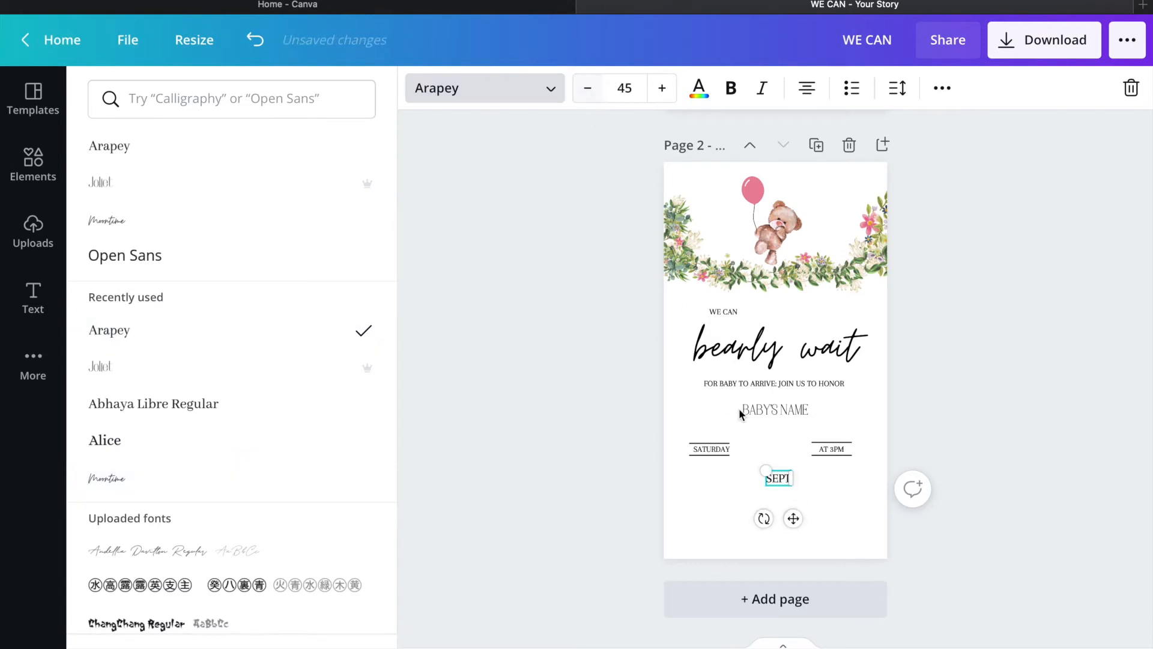
left_click(794, 519)
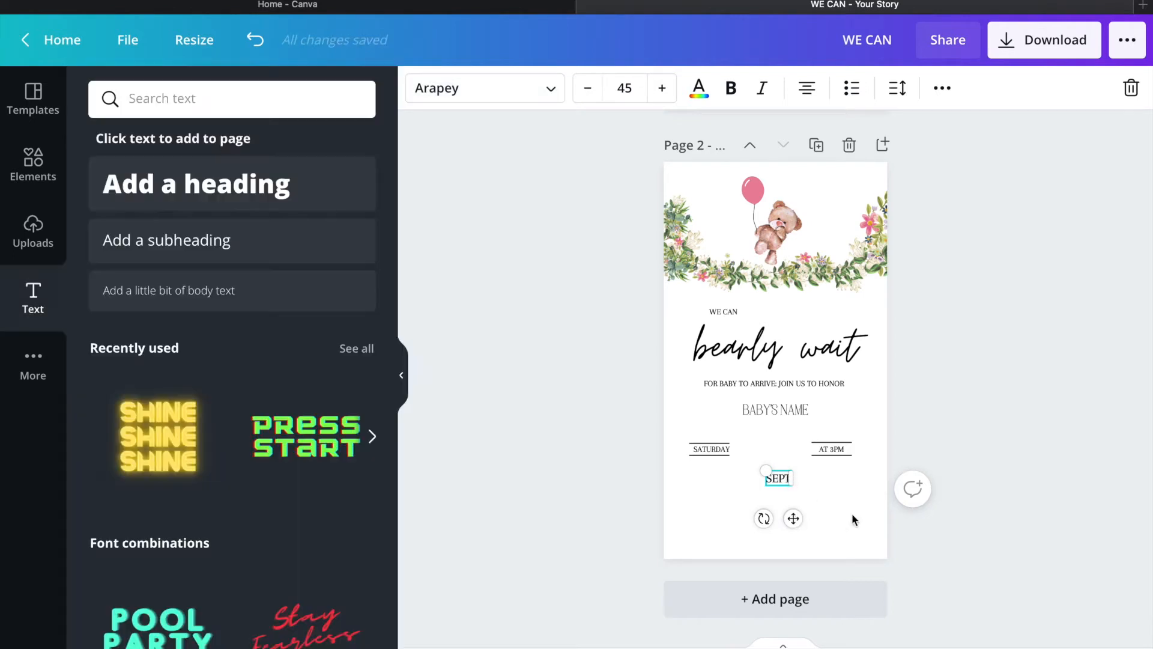
mouse_move(788, 479)
left_mouse_down()
mouse_move(805, 483)
mouse_move(785, 478)
left_mouse_up()
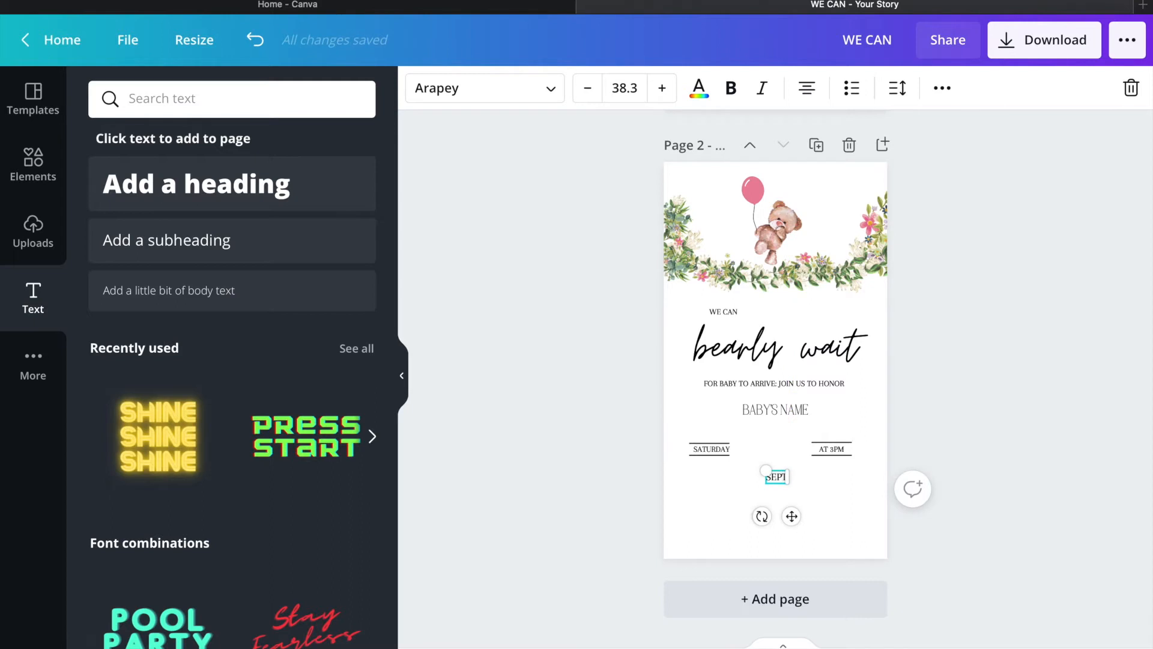
Step: Extend the SEPT text with 11 and 2021 on separate lines beneath it
key("Return")
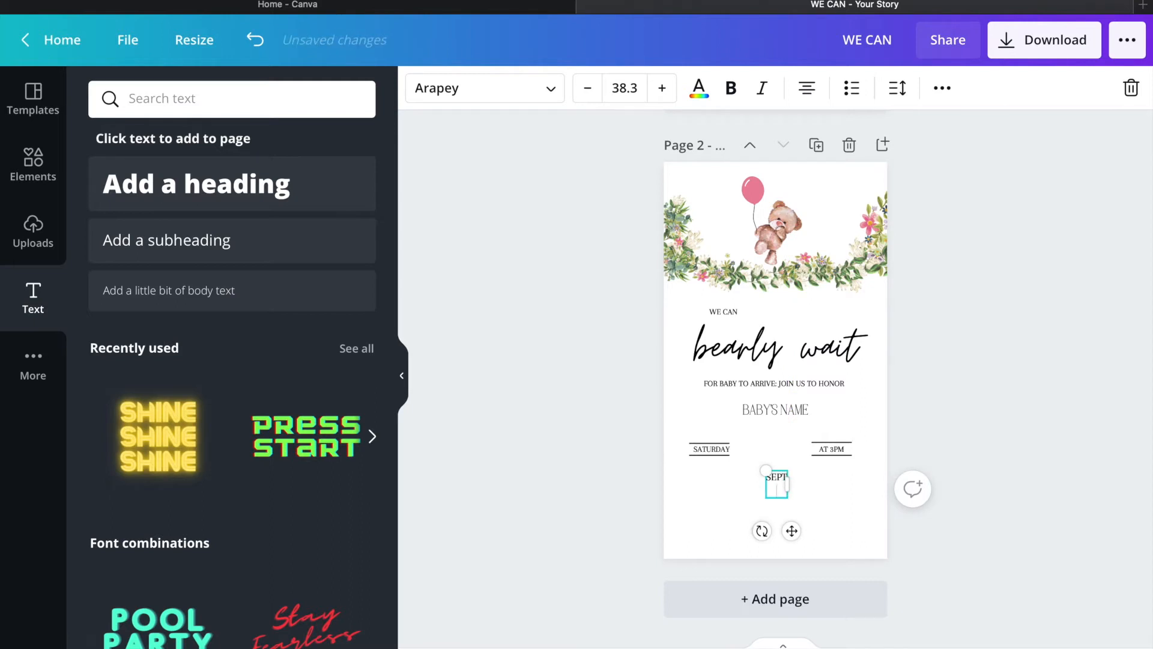
type("11")
key("Return")
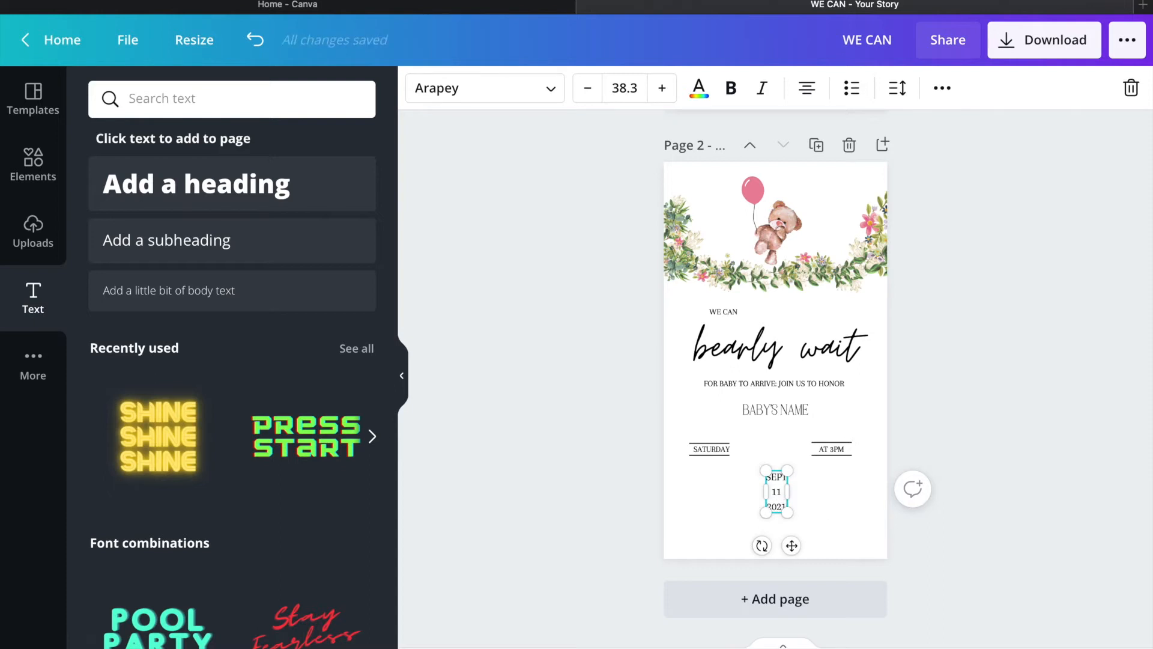
Step: Enlarge the 11 in the date text to size 53.3
double_click(777, 491)
left_click(661, 89)
left_click(661, 88)
left_click(661, 88)
left_click(661, 90)
left_click(858, 526)
Step: Move the date block up so it sits between SATURDAY and AT 3PM
left_click(776, 509)
left_click_drag(793, 552, 790, 508)
left_click(824, 520)
Step: Change the font of the 11 in the date block to Joliet
left_click(770, 449)
double_click(779, 449)
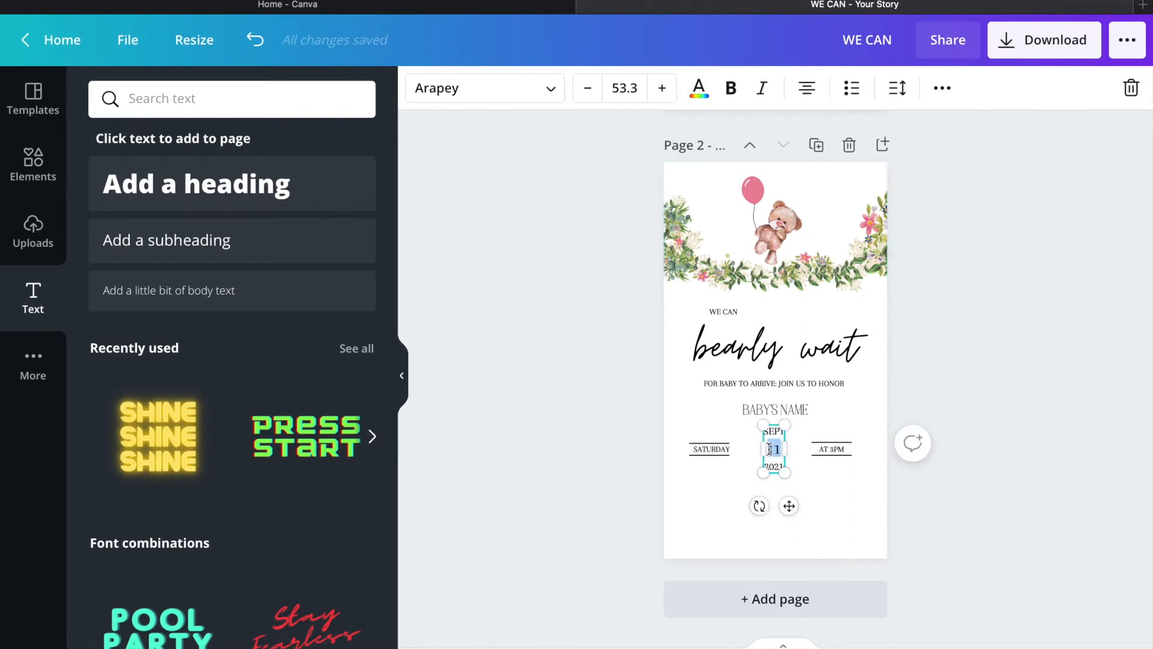
left_click(495, 99)
left_click(202, 194)
left_click(847, 505)
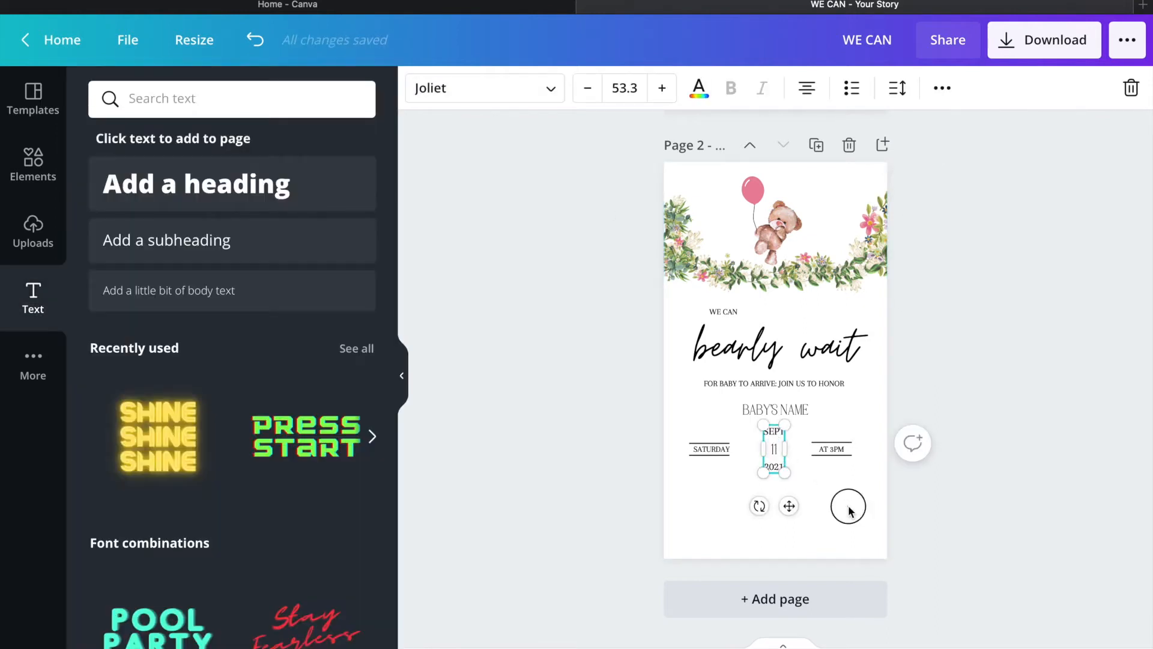
Step: Replace the day number in the date block with 18
left_click(775, 451)
double_click(776, 450)
type("18")
left_click(850, 507)
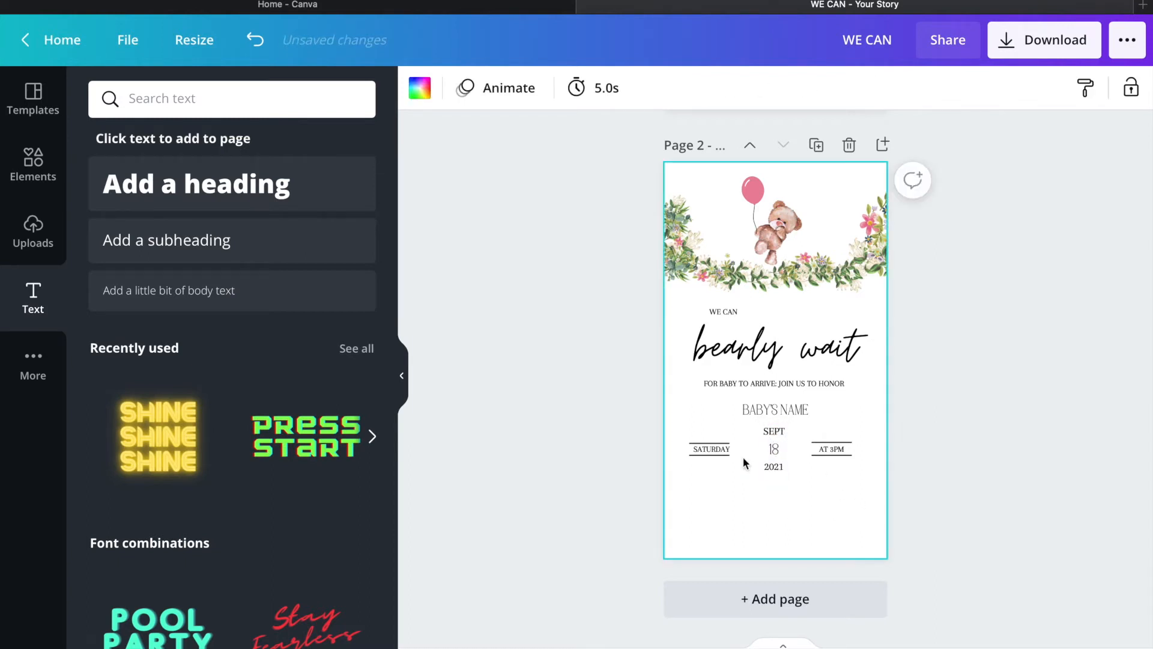
Step: Shift the lines beneath SATURDAY and AT 3PM inward toward the date
left_click(724, 457)
left_click_drag(725, 490, 836, 492)
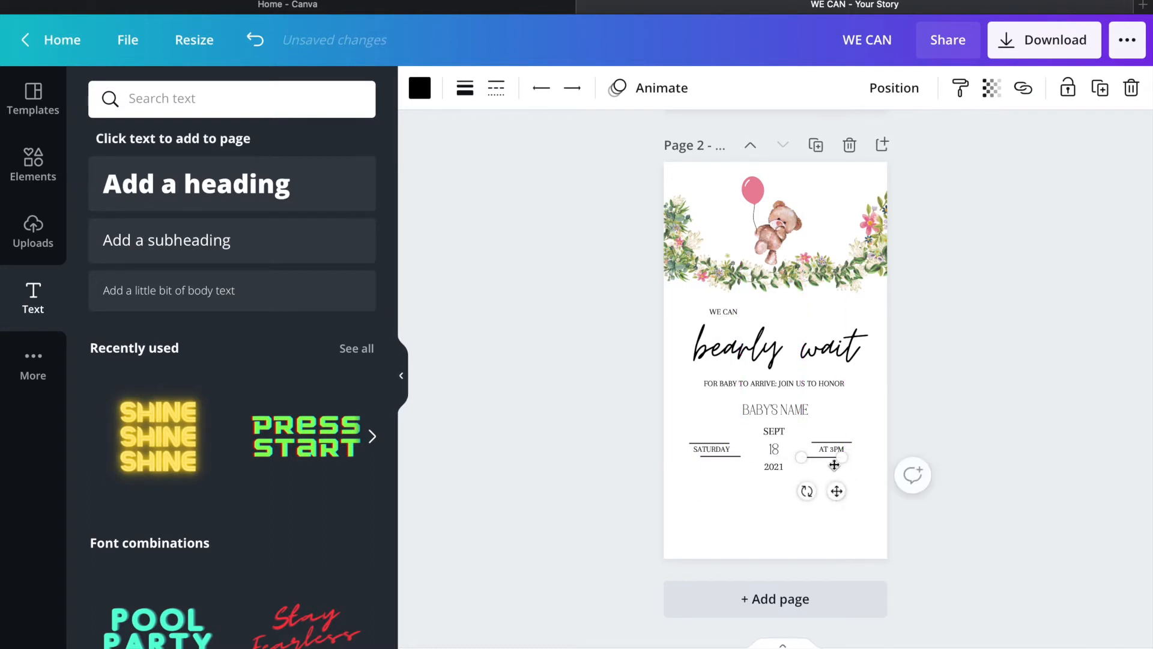
left_click(701, 513)
Step: Raise the line above SATURDAY and shift the SATURDAY text so it sits centred over its lower line
left_click(709, 444)
left_click_drag(725, 475, 724, 456)
left_click(711, 449)
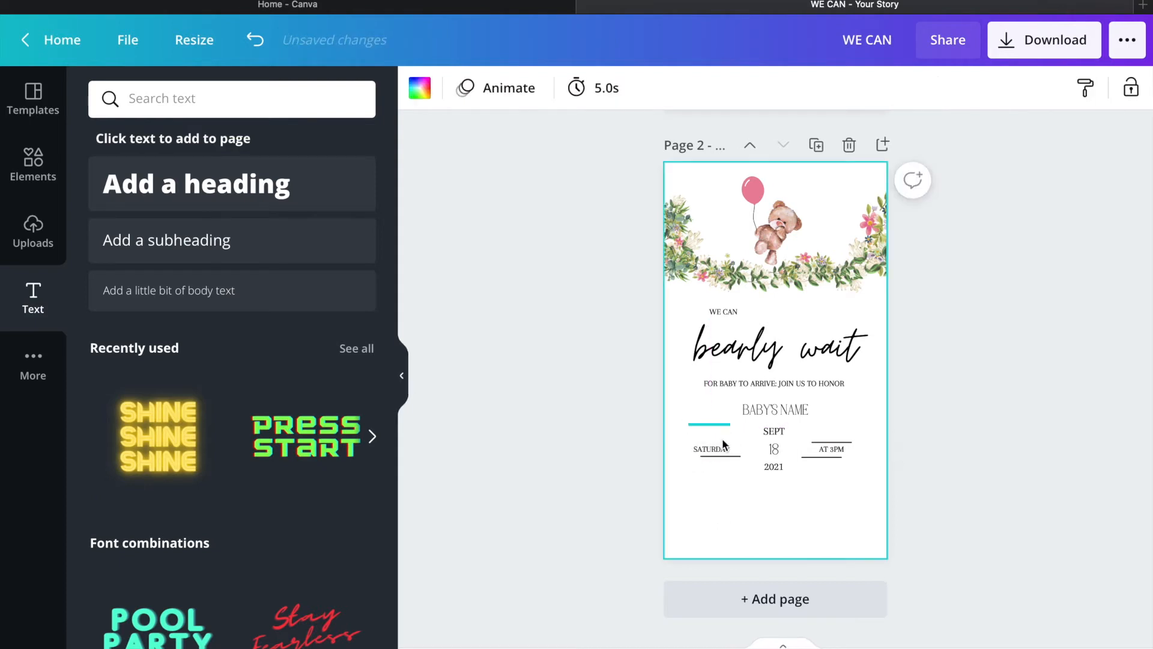
left_click(715, 450)
left_click_drag(729, 484, 738, 494)
left_click(713, 545)
Step: Raise the line above AT 3PM and move the AT 3PM text inward to centre it over its lower line
left_click(841, 443)
left_click_drag(847, 479, 846, 461)
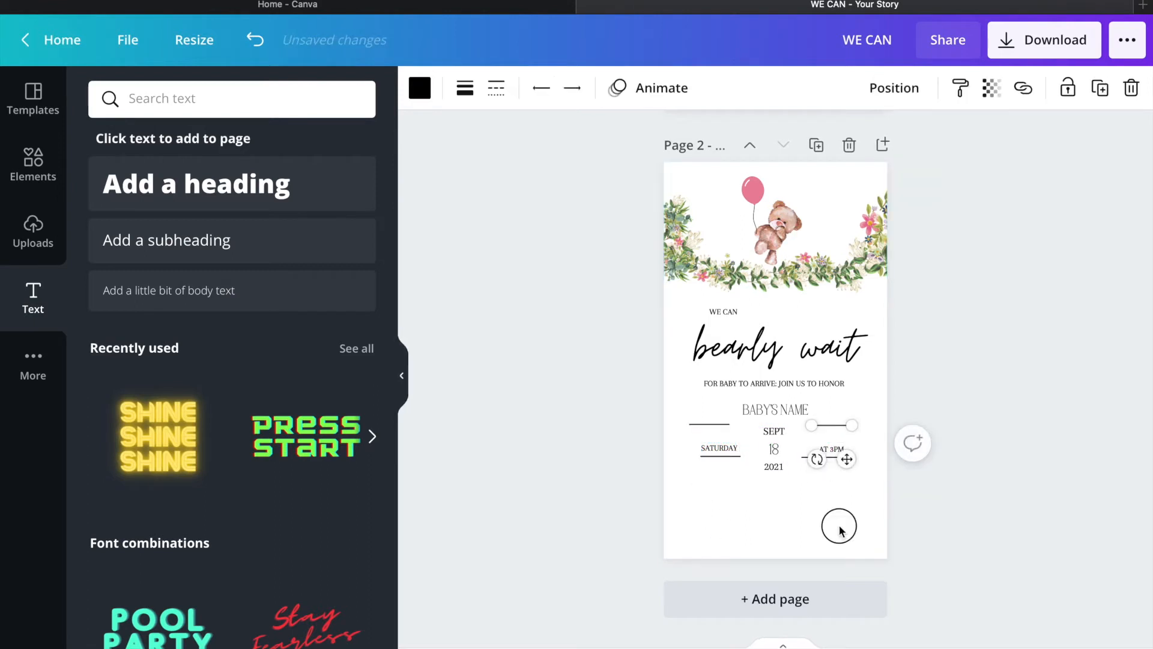
left_click(838, 523)
left_click(843, 457)
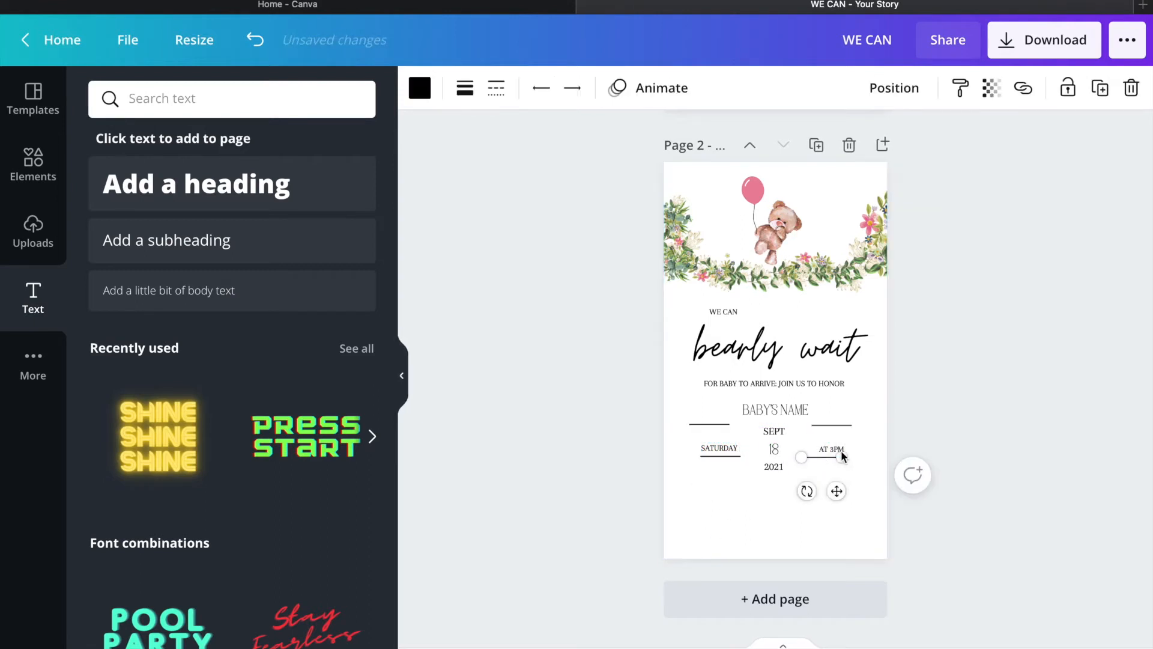
left_click(881, 480)
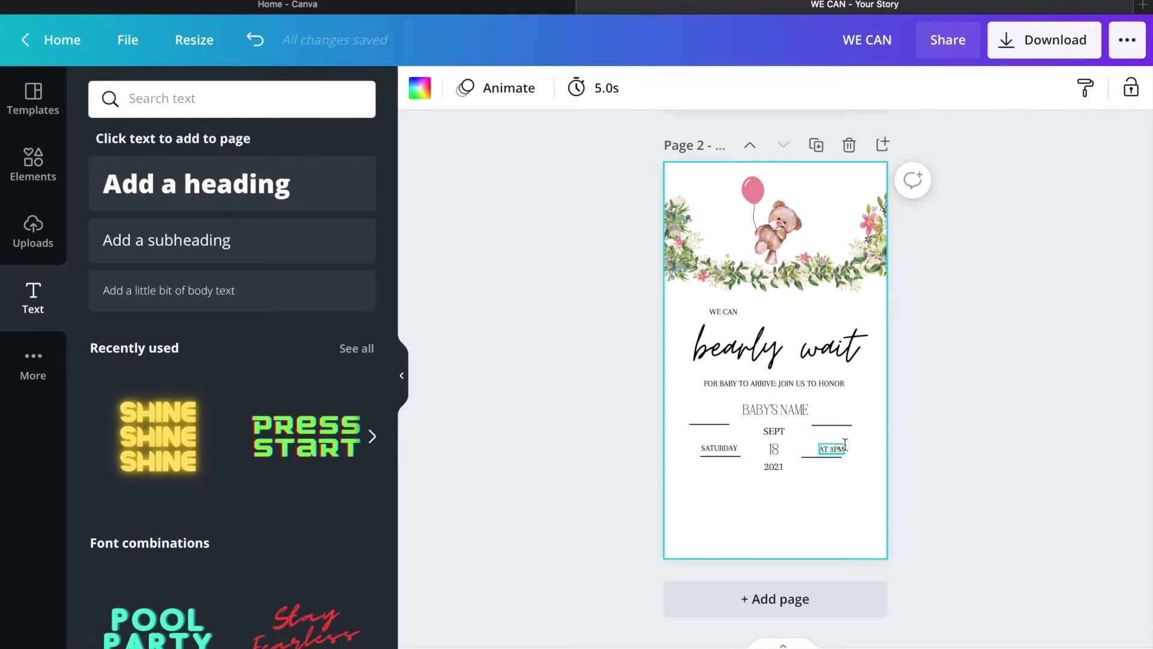
left_click(844, 449)
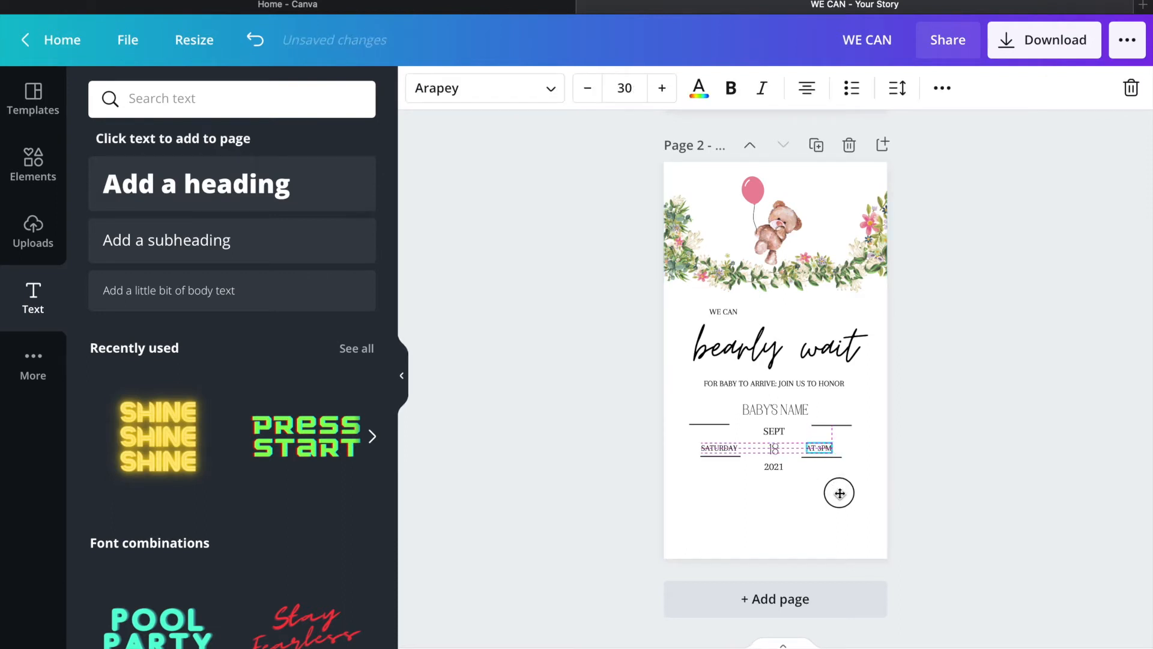
left_click(819, 552)
Step: Align the upper AT 3PM line directly over the lower one and nudge the text between them
left_click(834, 425)
left_click_drag(847, 461, 836, 472)
left_click(830, 530)
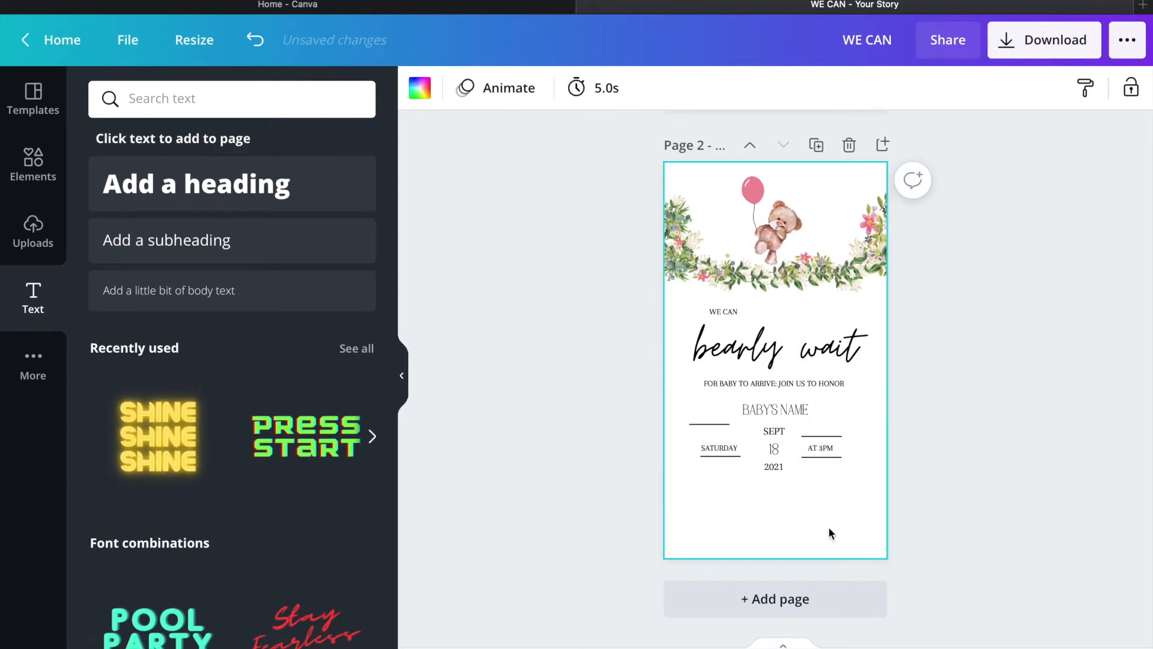
left_click(821, 448)
left_click_drag(836, 474, 838, 475)
Step: Align the upper SATURDAY line directly over its lower line, just above the text
left_click(728, 431)
left_click_drag(723, 461, 735, 471)
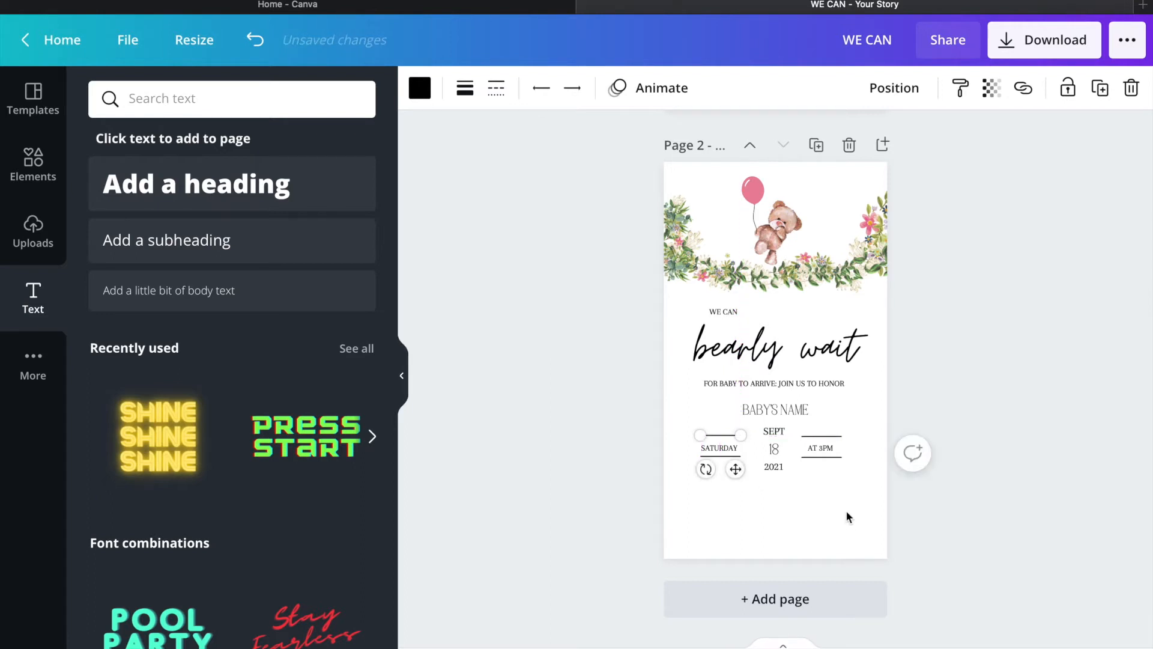
left_click(847, 512)
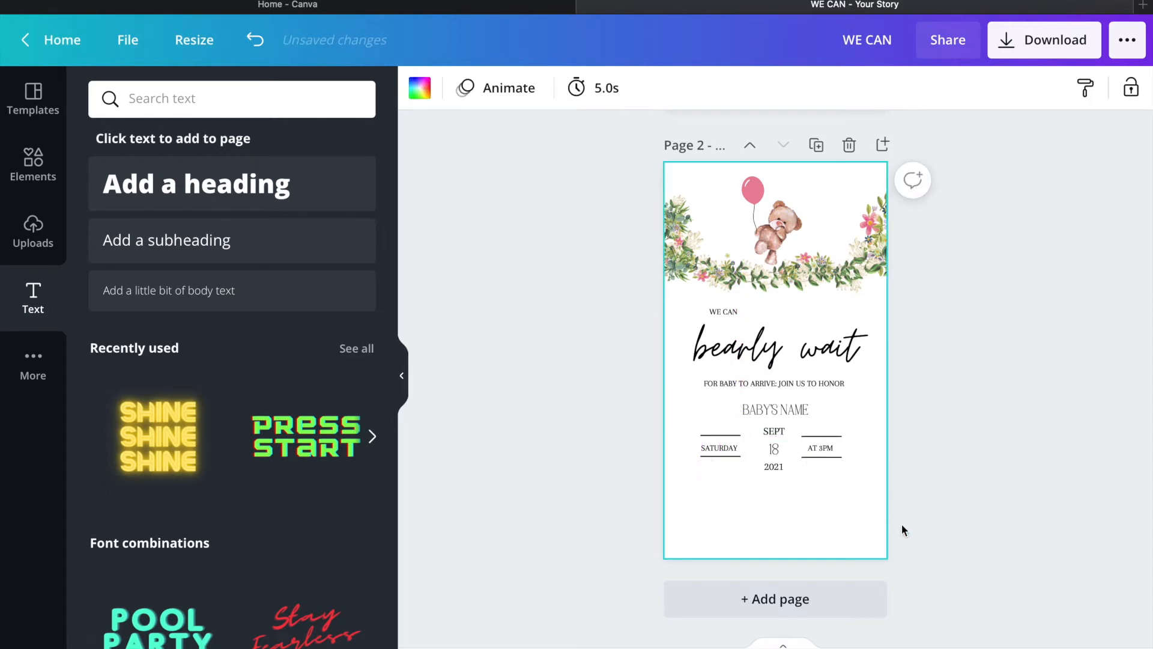
Step: Shift SATURDAY and its upper and lower lines slightly closer to the date
left_click(721, 435)
left_click_drag(734, 470, 740, 506)
left_click(719, 502)
left_click(722, 458)
left_click(723, 434)
left_click(722, 450)
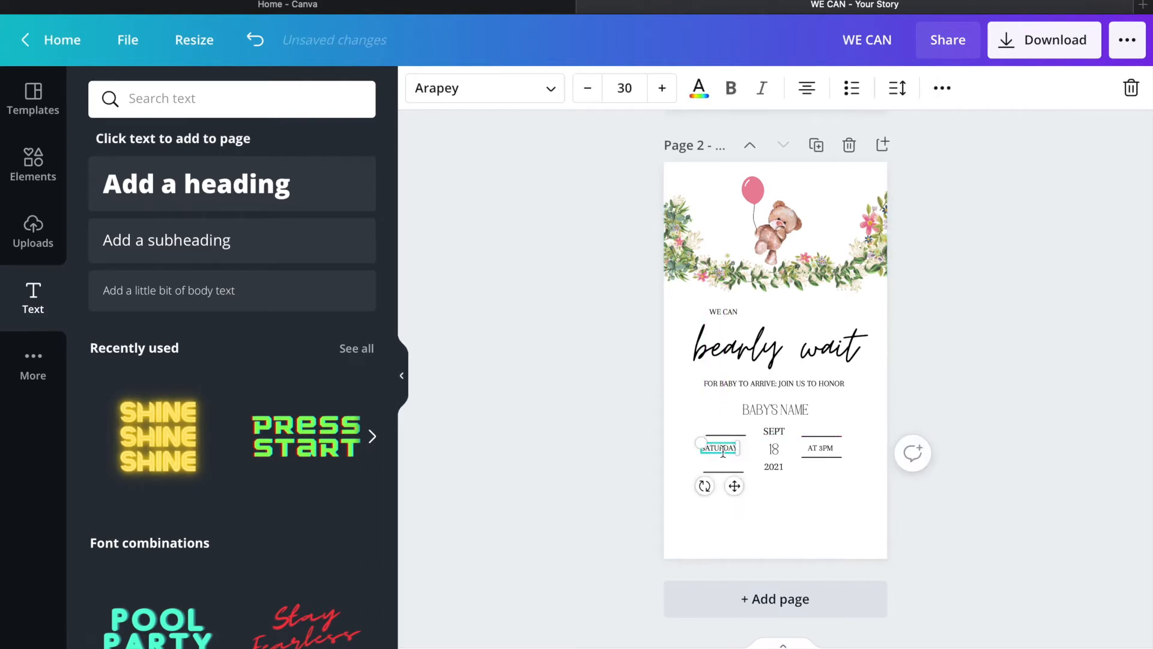
mouse_move(739, 487)
left_mouse_down()
mouse_move(742, 510)
mouse_move(746, 502)
left_mouse_up()
left_click(723, 535)
left_click(726, 471)
left_click(812, 513)
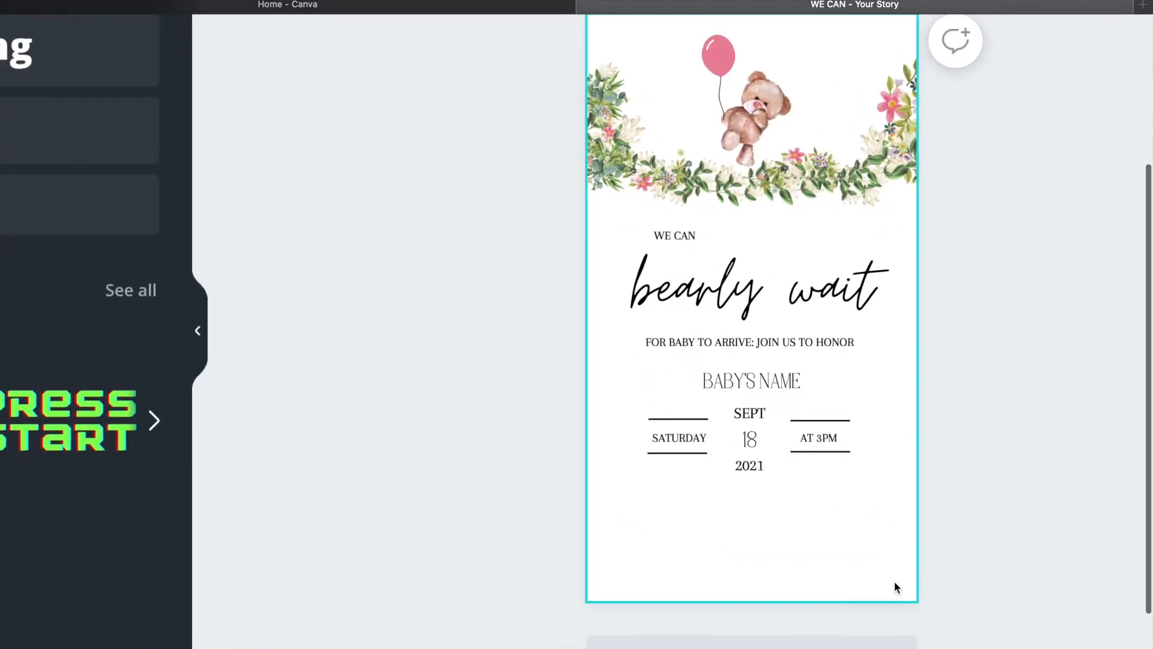
Step: Fine-tune the line pairs around SATURDAY and AT 3PM so each upper line matches the ends of its lower line
scroll(865, 496, "up", 5)
left_click(500, 348)
mouse_move(567, 348)
left_mouse_down()
mouse_move(553, 344)
mouse_move(566, 348)
left_mouse_up()
left_click_drag(454, 353, 453, 349)
left_click(747, 353)
mouse_move(718, 348)
left_mouse_down()
mouse_move(728, 348)
mouse_move(717, 350)
left_mouse_up()
mouse_move(838, 352)
left_mouse_down()
mouse_move(857, 352)
mouse_move(837, 352)
left_mouse_up()
left_click(690, 521)
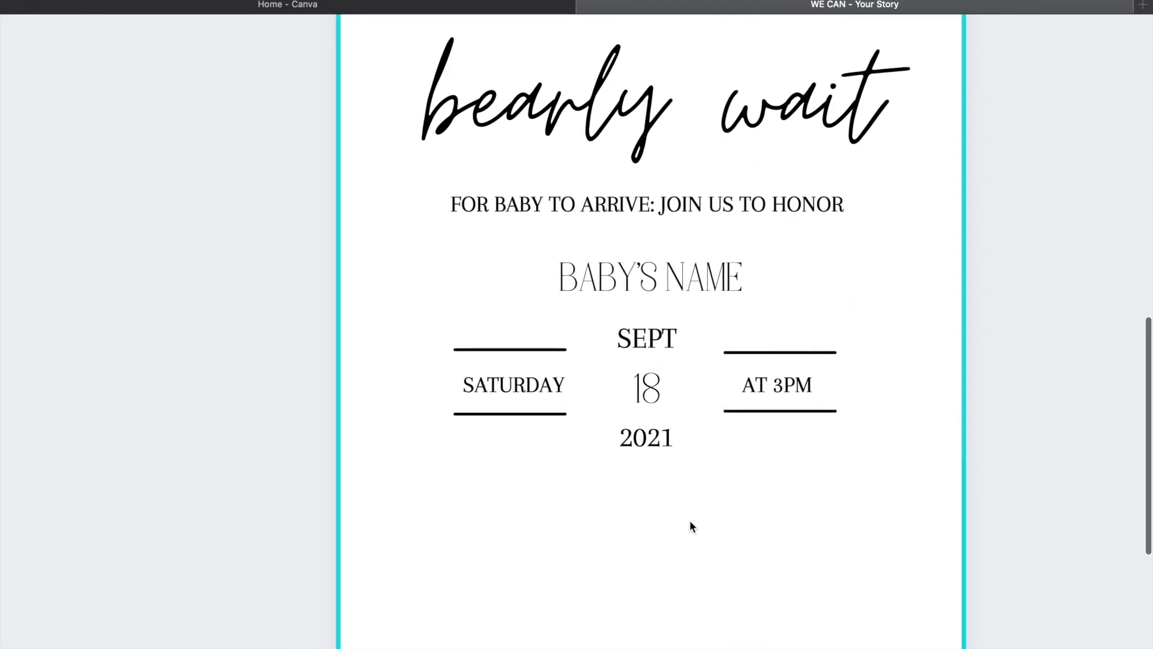
scroll(690, 522, "down", 5)
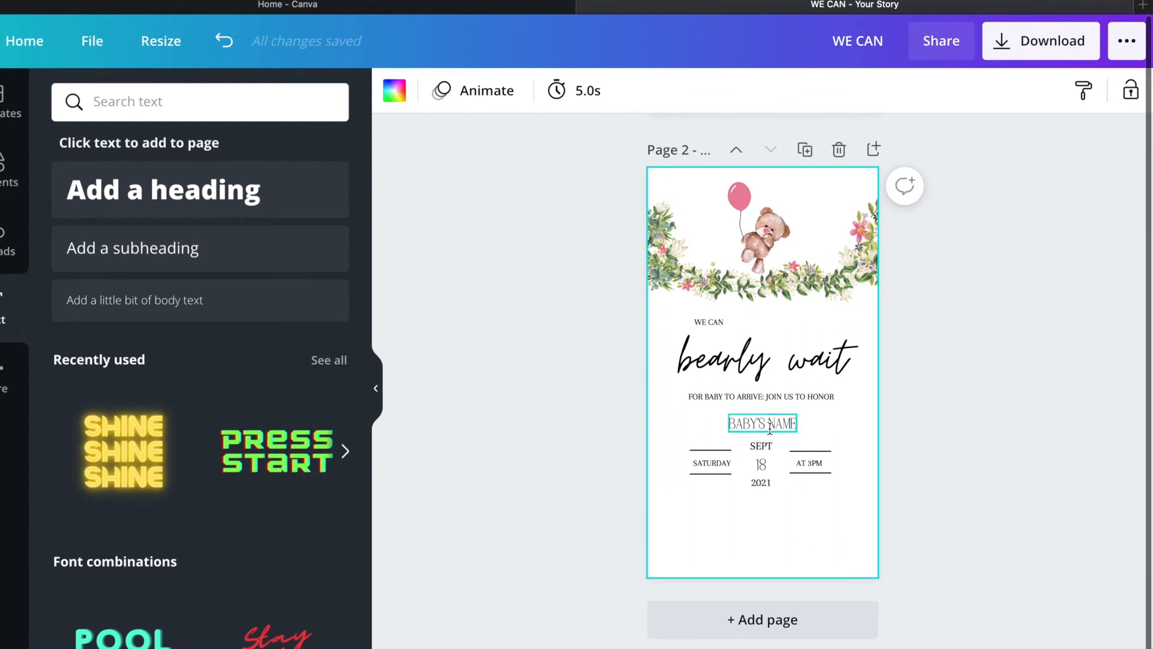
Step: Duplicate the FOR BABY TO ARRIVE: JOIN US TO HONOR text and place the copy below the date
left_click(784, 396)
left_click(935, 90)
left_click(925, 135)
left_click_drag(778, 445, 777, 547)
Step: Replace the copied text with LOCATION and ADDRESS on separate lines
double_click(776, 508)
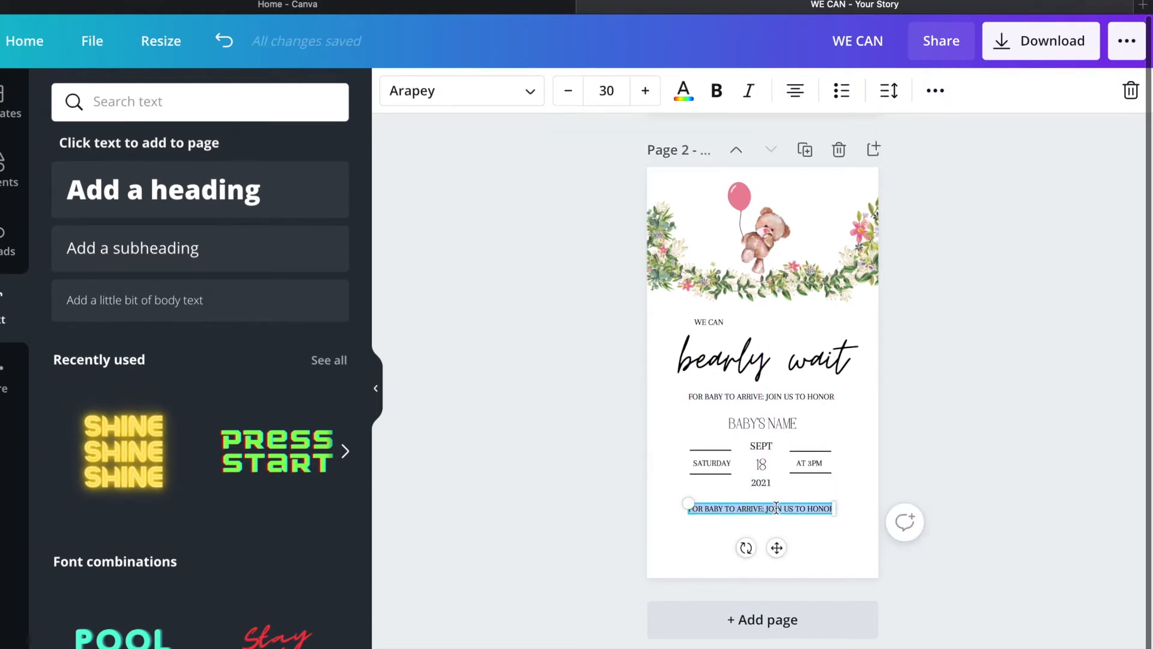
type("LO")
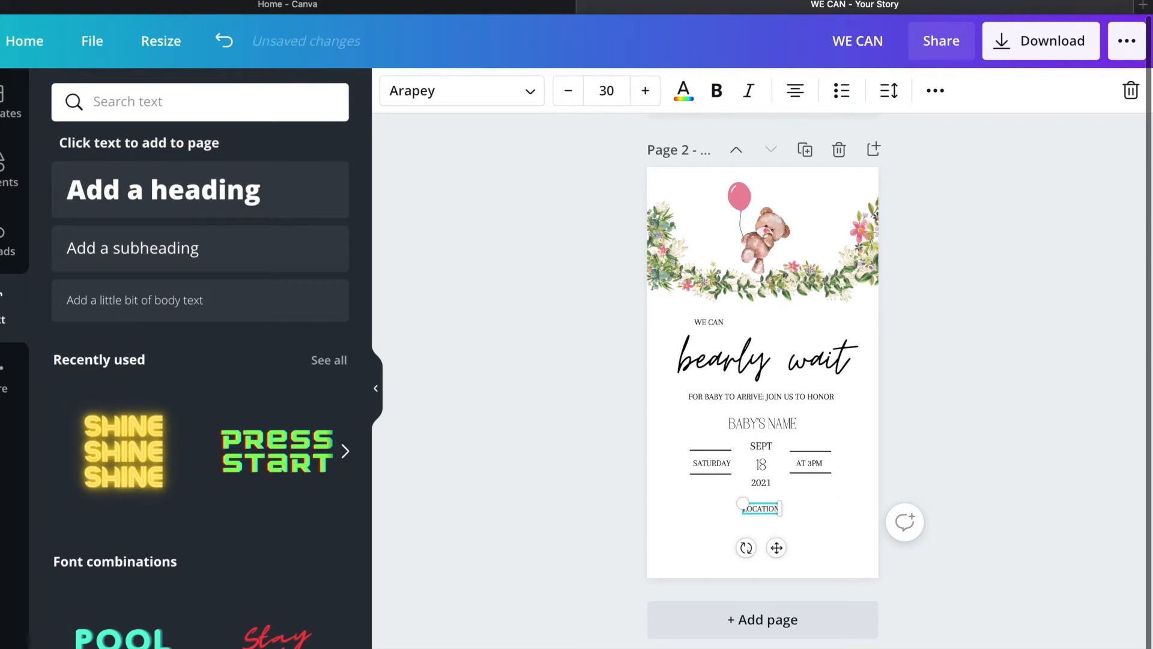
type("CATION")
key("Return")
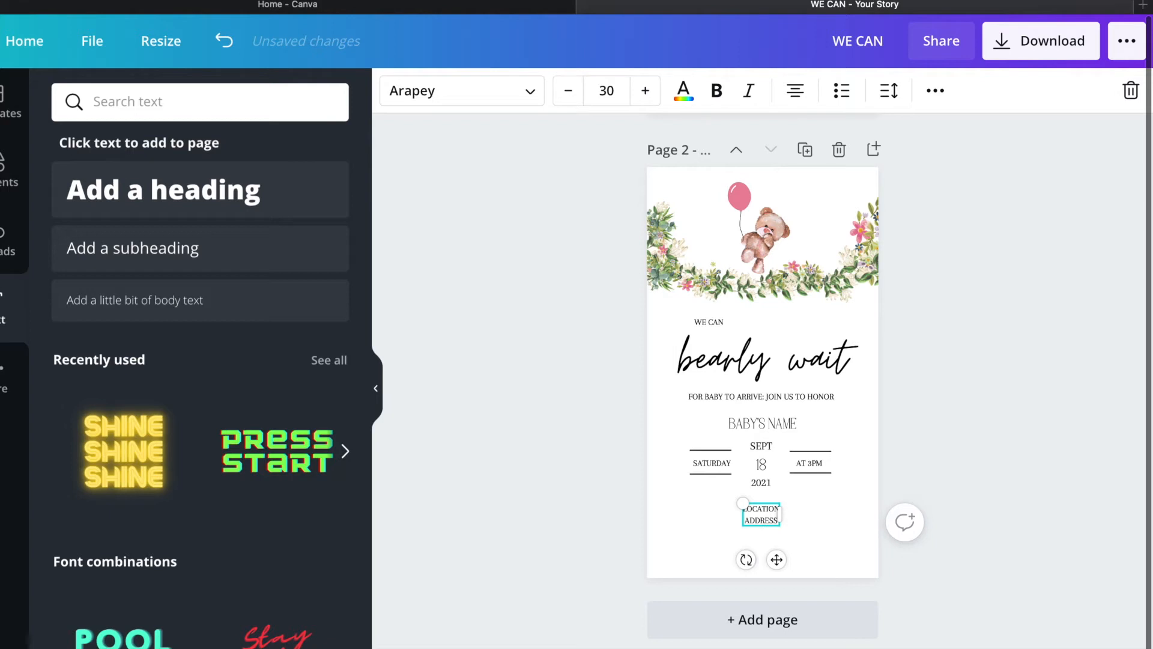
key("Return")
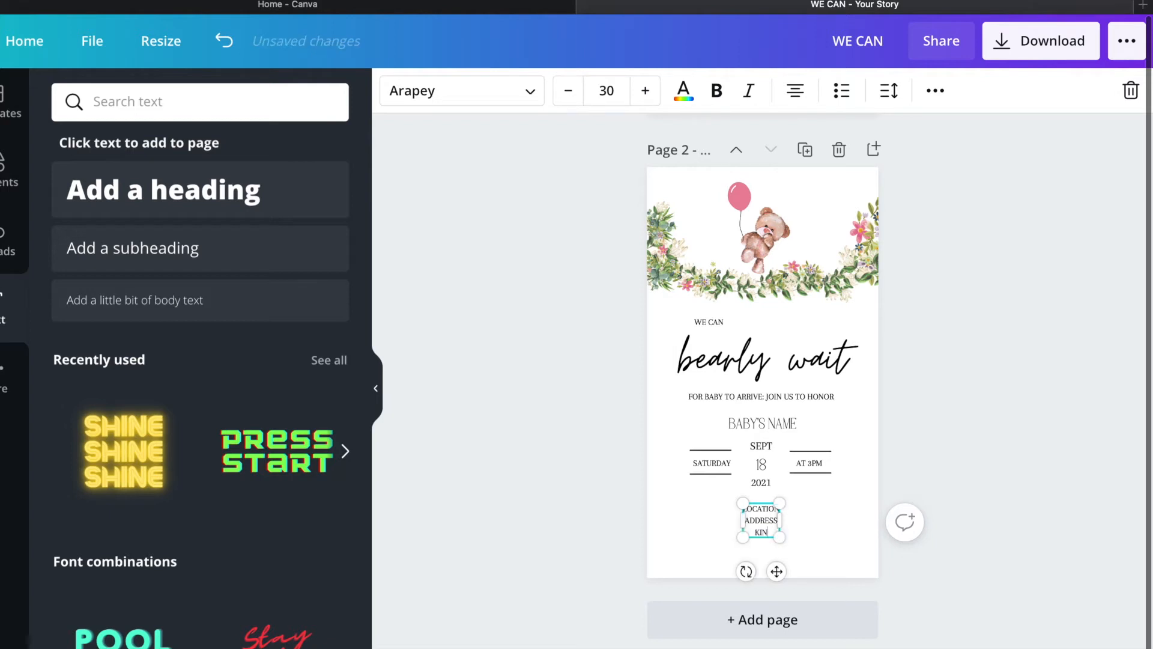
Step: Add the line KINDLY REPLY BACK TO MOM AND DAD BY OCT. 22ND beneath ADDRESS
type("KINDLY REPLY BA")
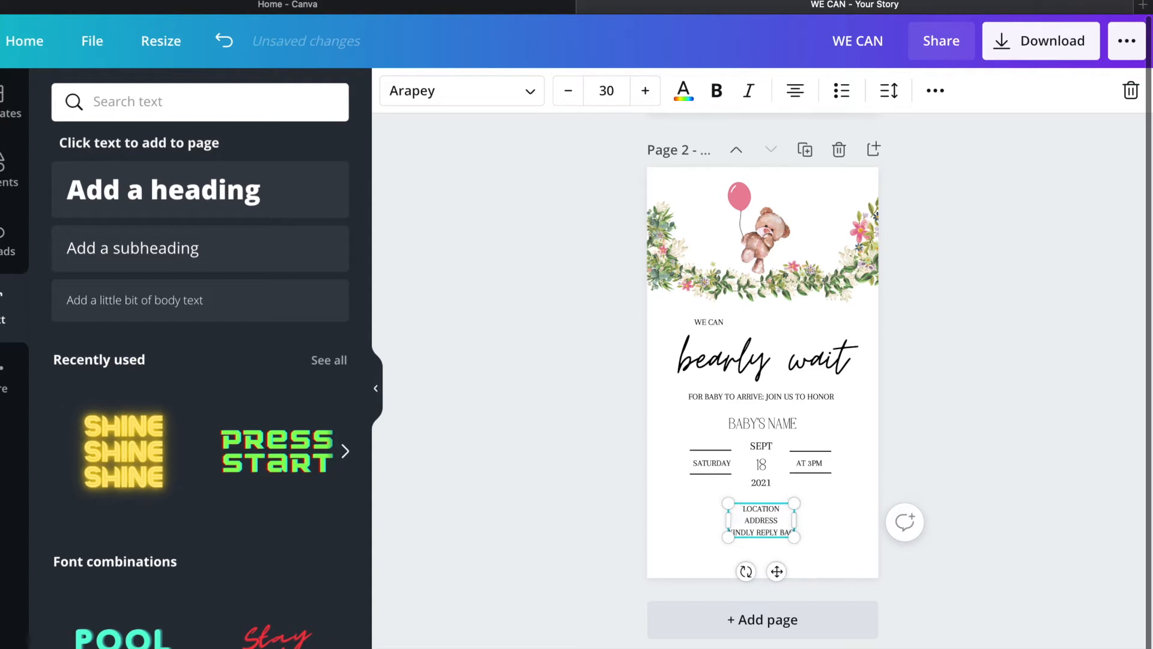
type("CK TO MOM AND DAD")
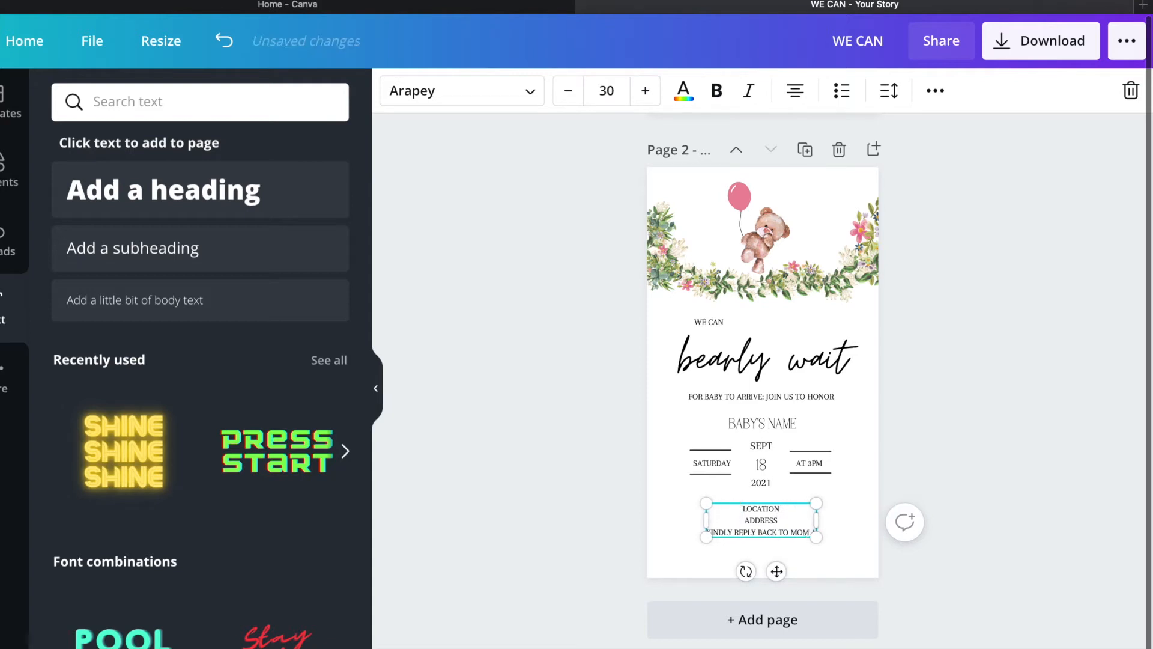
type(" BY")
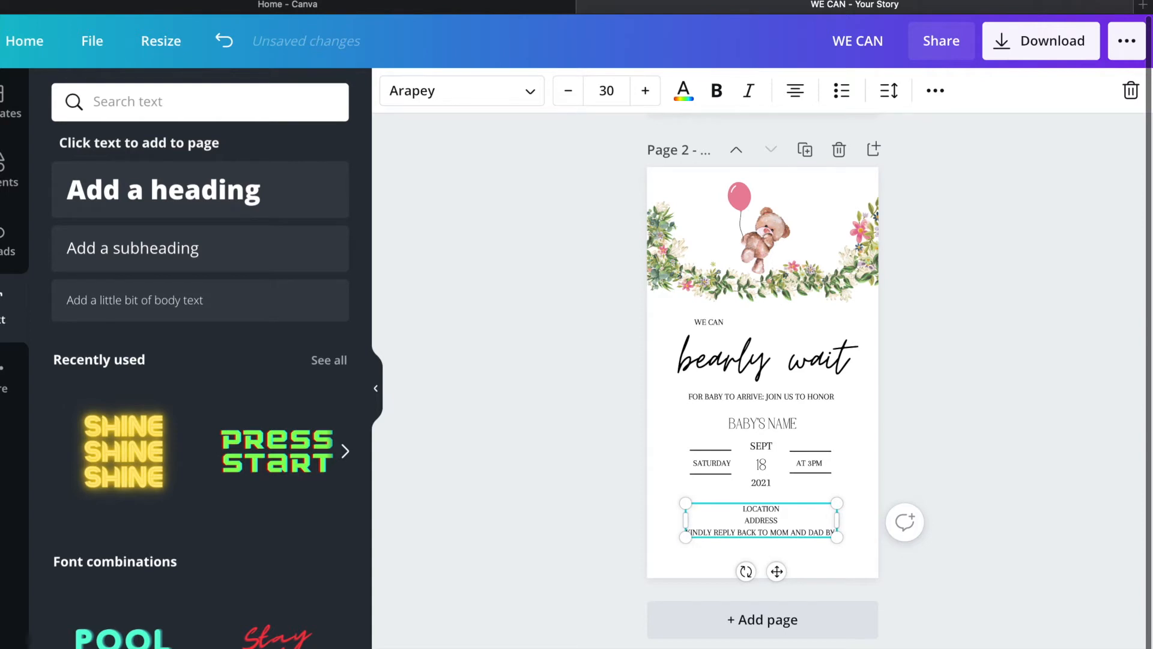
type(" OCT. 22N")
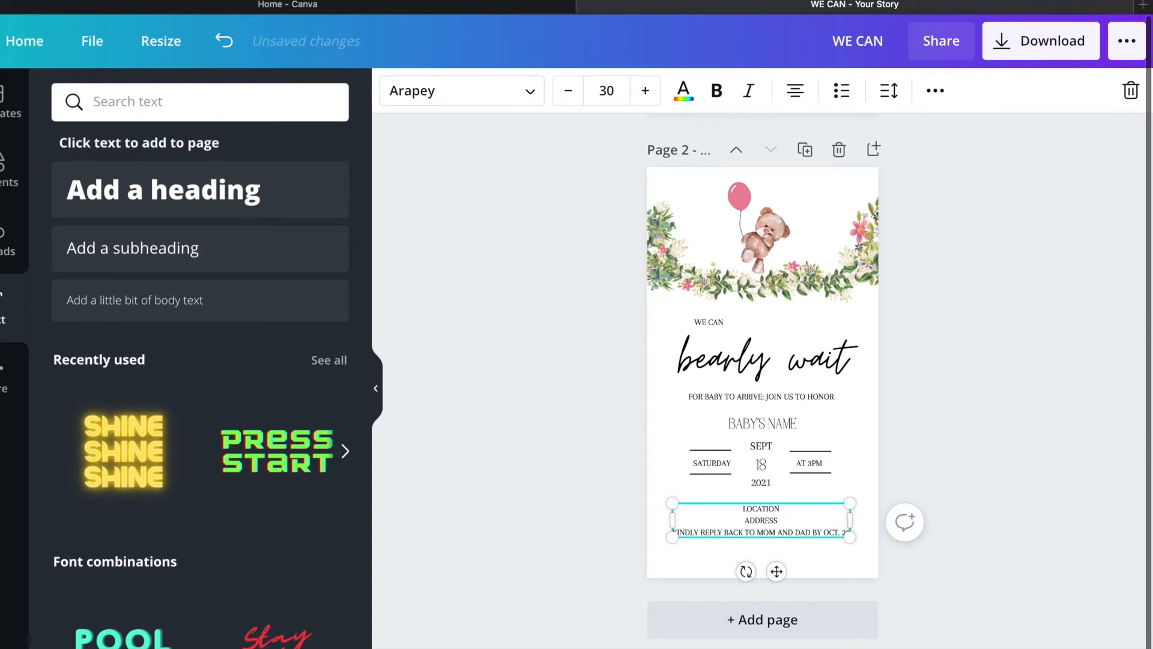
type("D")
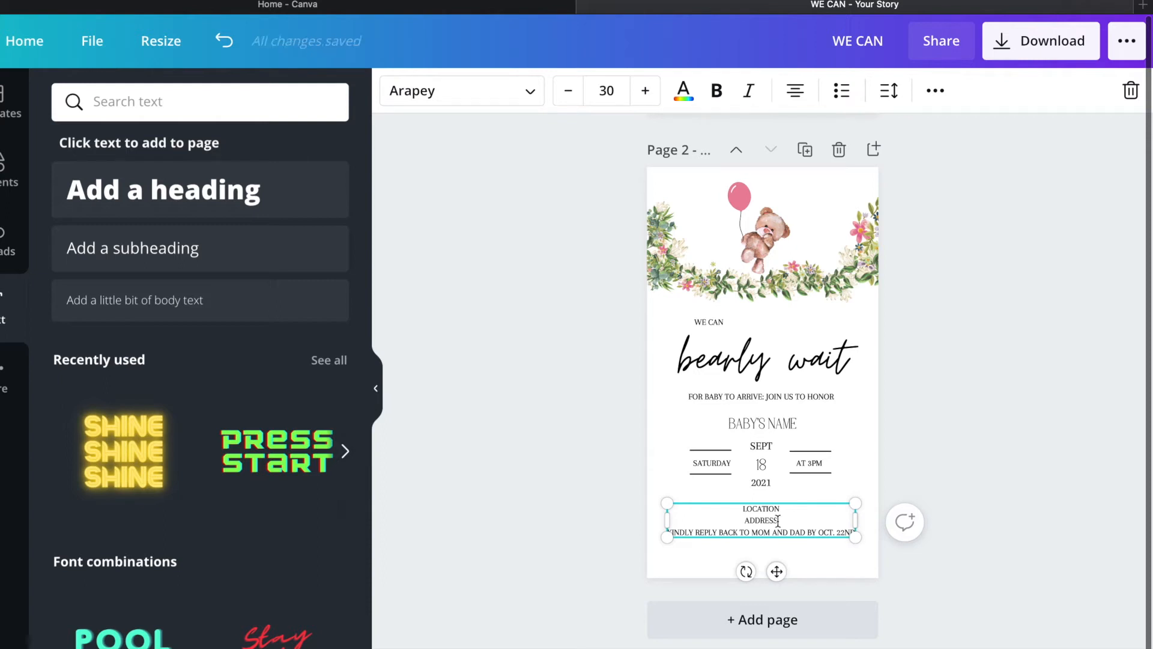
Step: Move the location and reply text block a little lower, leaving space below it at the page's bottom edge
left_click_drag(776, 568, 777, 583)
left_click(1056, 527)
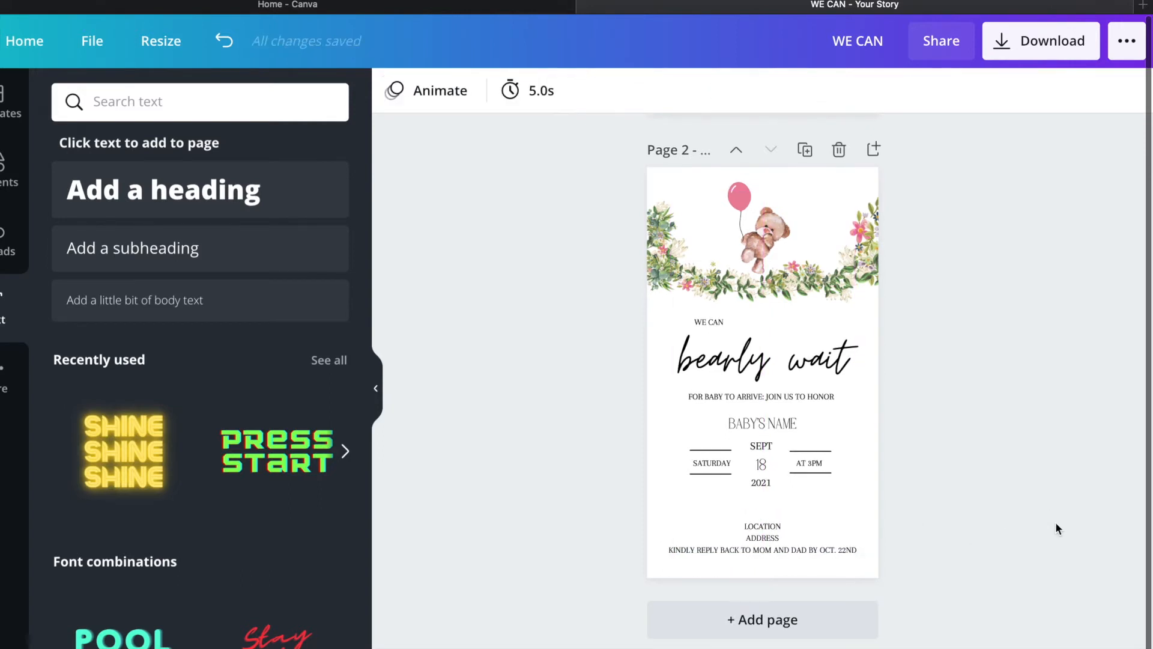
left_click(769, 542)
left_click_drag(777, 592, 778, 581)
left_click(492, 502)
Step: Add body text below the reply line reading BABY'S REGISTRY AT TARGET AND AMAZON UNDER MOM'S NAME
left_click_drag(324, 313, 778, 597)
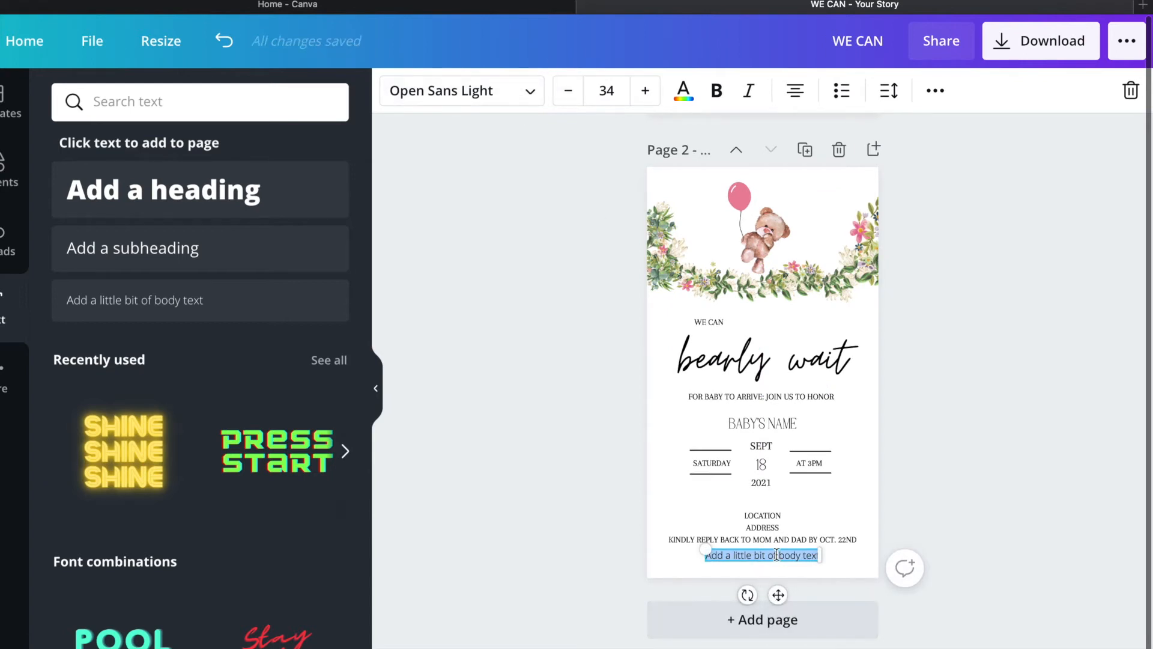
type("E")
type("ABY")
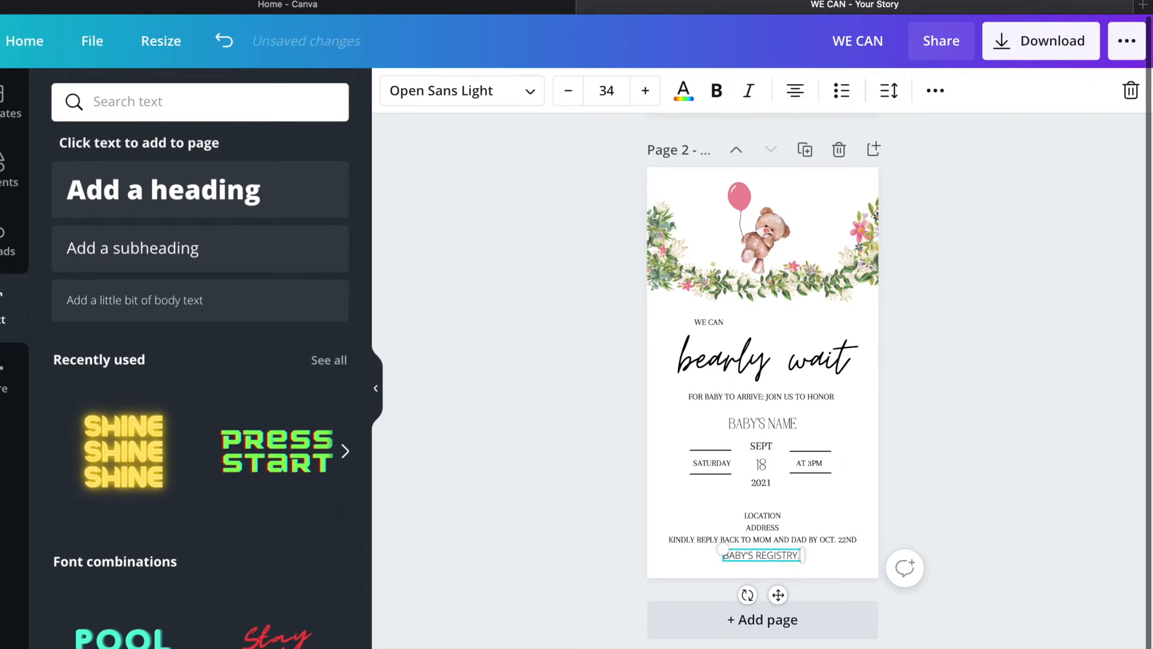
type("ARGET AND")
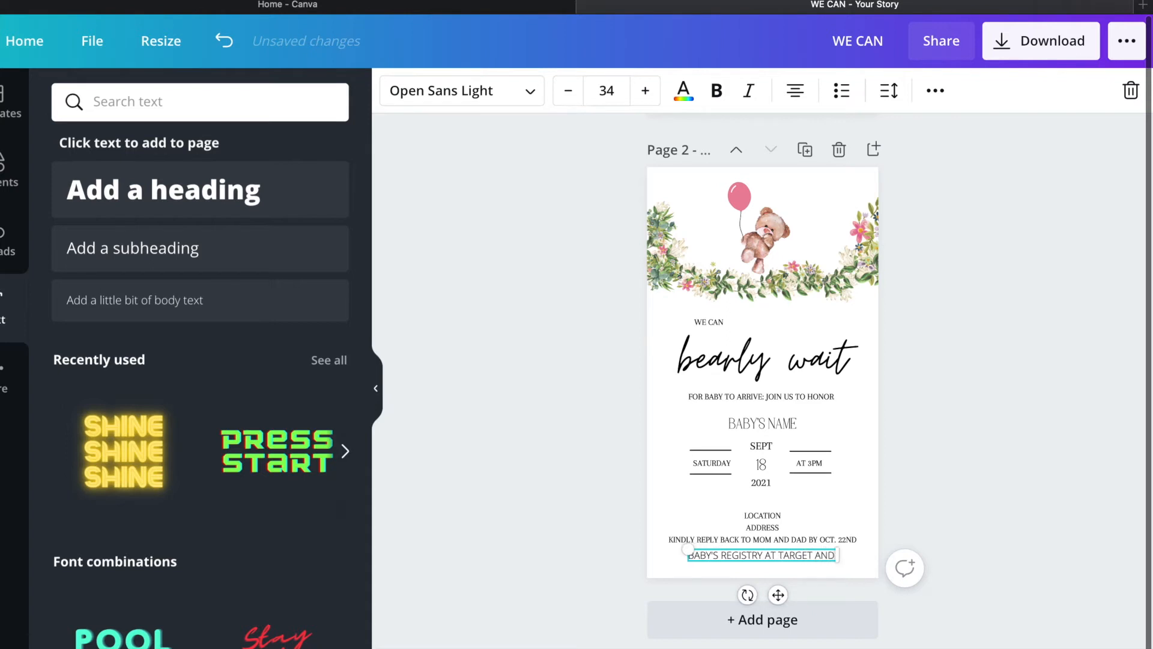
type(" AMAZON UNDER MOM'S NAME")
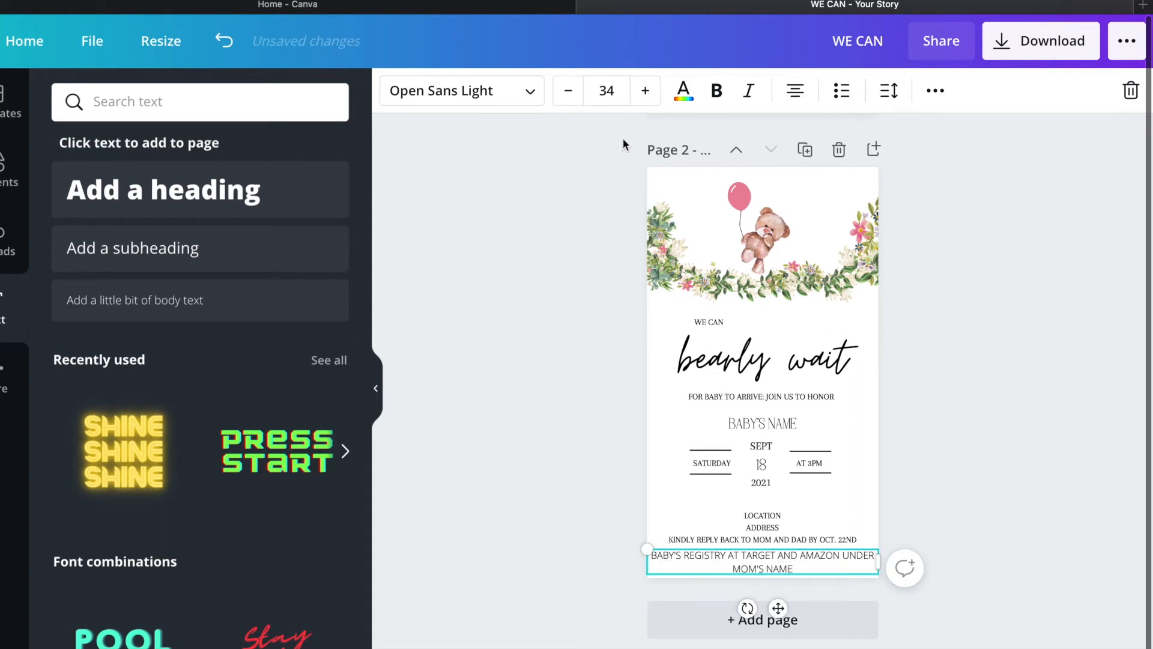
Step: Set the registry text to size 22 in the Joliet font and nudge it slightly lower
left_click(568, 90)
left_click(568, 90)
left_click(568, 90)
left_click(475, 93)
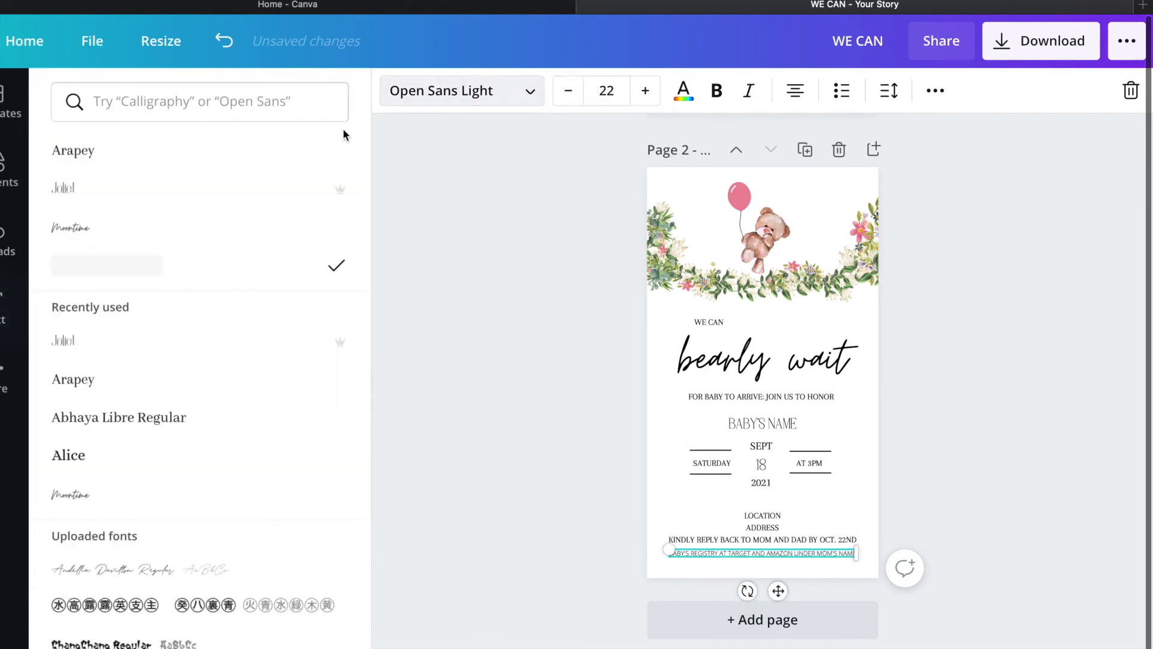
left_click(181, 191)
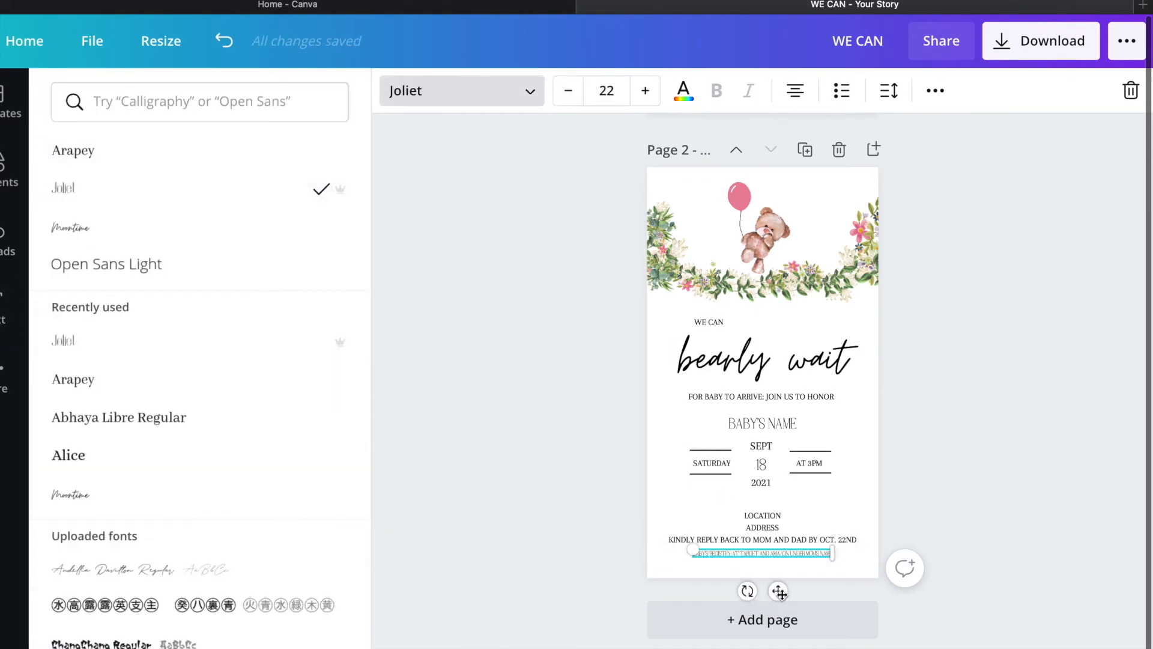
left_click_drag(779, 592, 780, 598)
left_click(1069, 504)
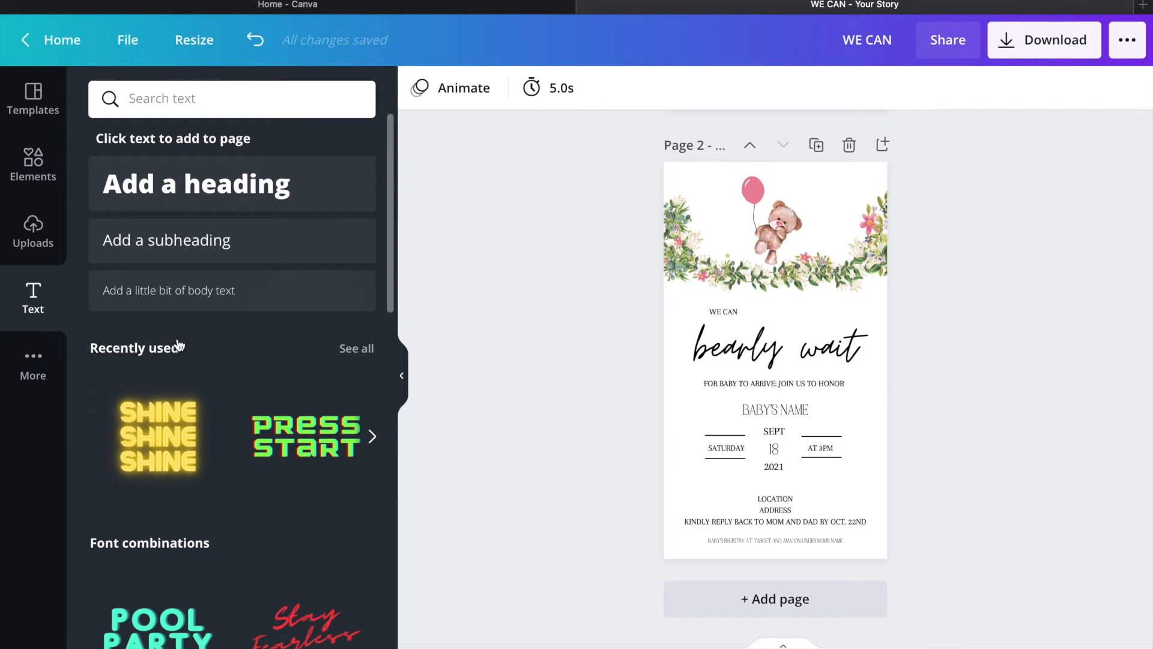
Step: Search the elements for shadow and try adding the wide oval shadow graphic to the invitation page
left_click(36, 171)
left_click(160, 110)
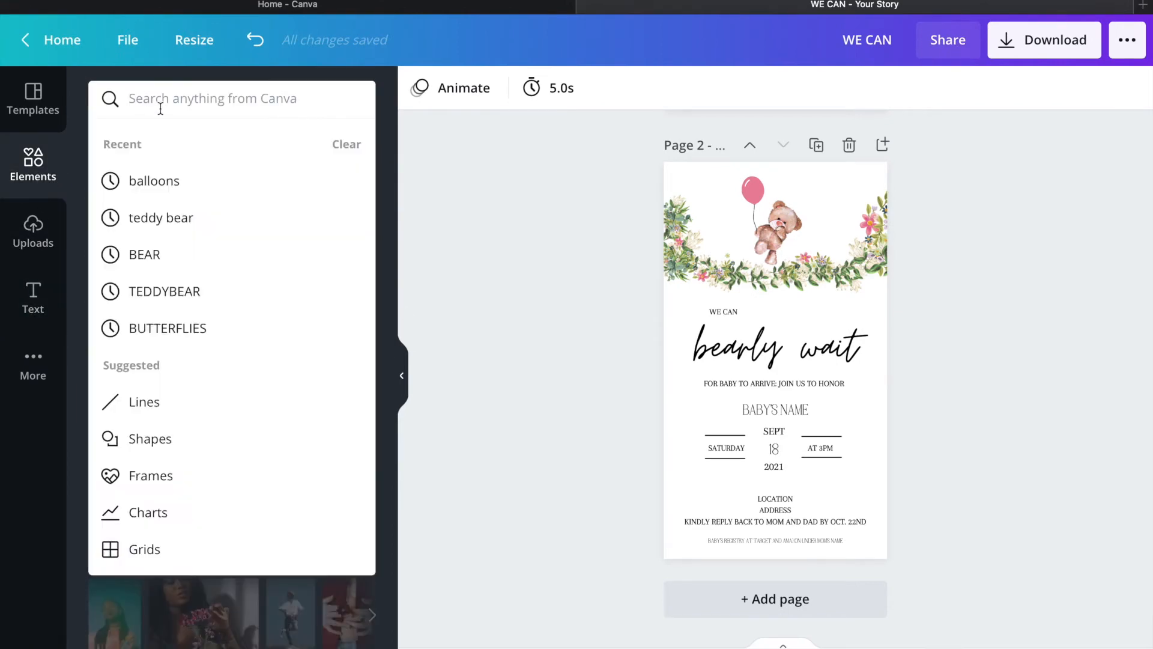
type("SH")
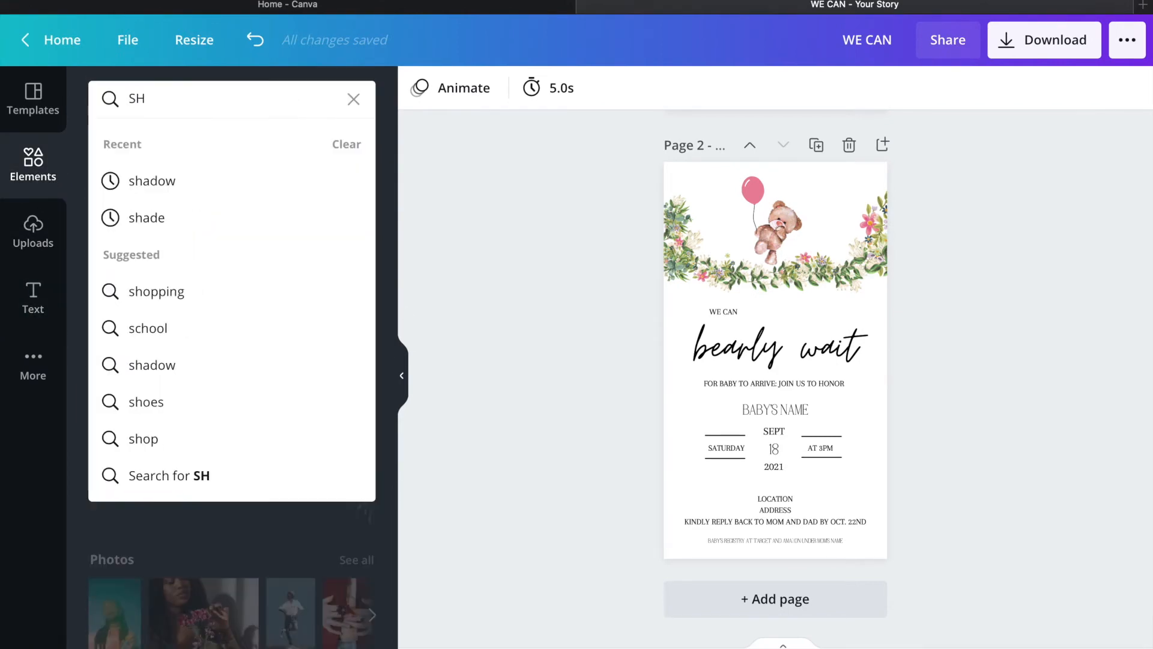
left_click(147, 181)
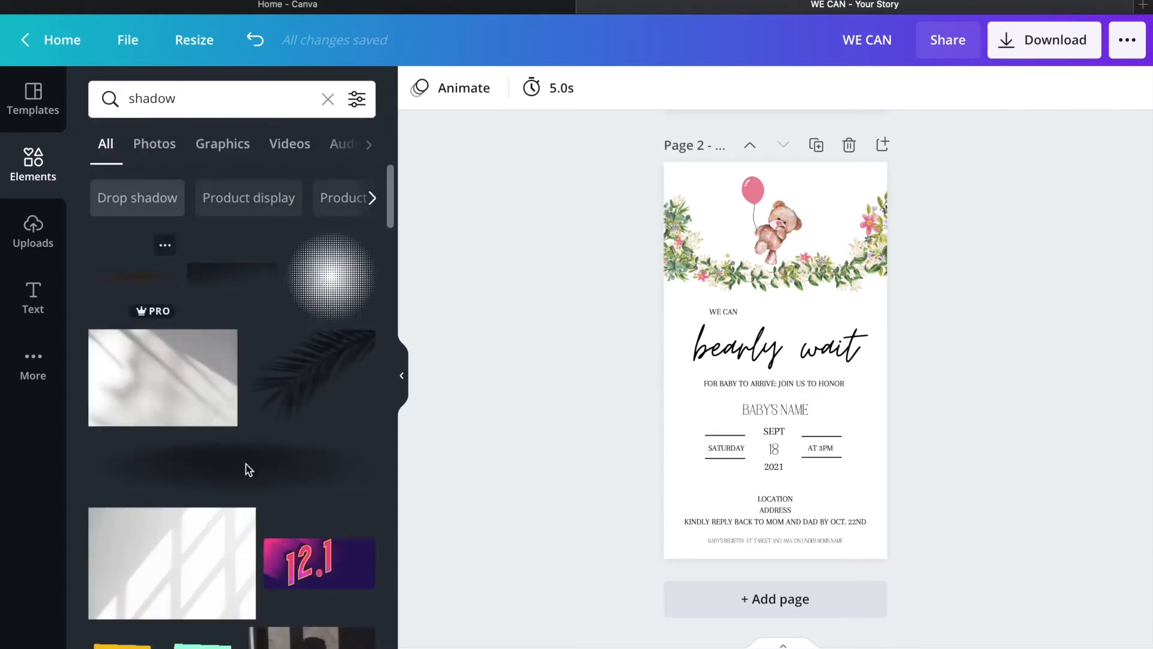
left_click(251, 475)
left_click(255, 39)
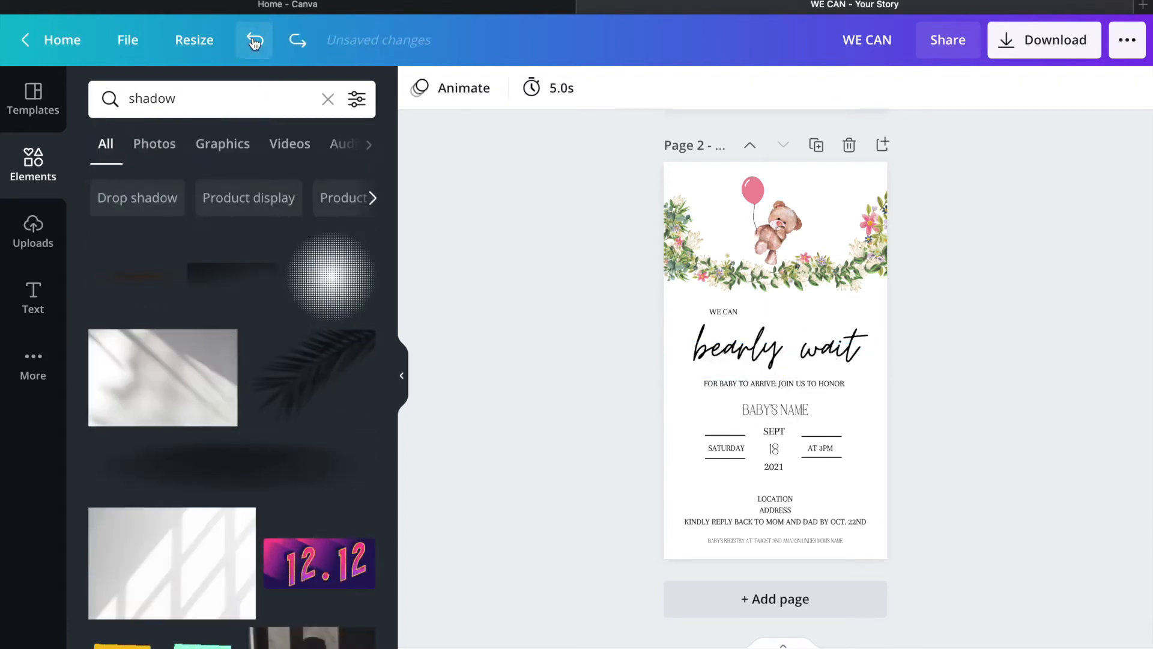
Step: Add the two-layer scalloped cloud corner graphic from the recently used elements to the invitation page
left_click(327, 99)
left_click(355, 196)
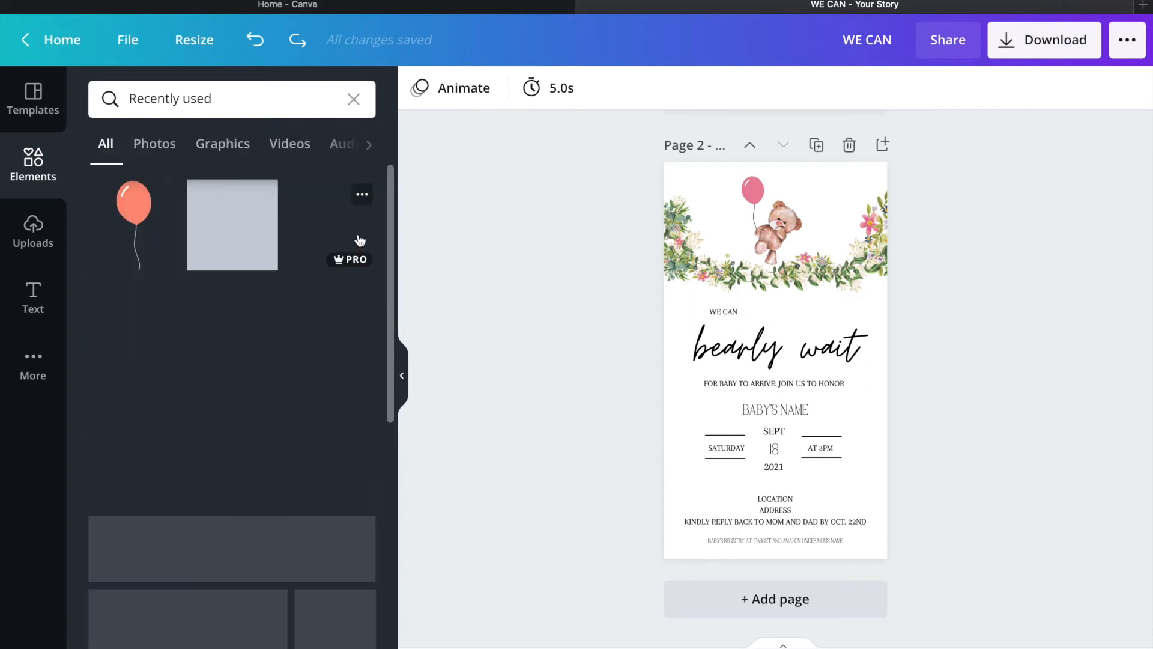
left_click(324, 234)
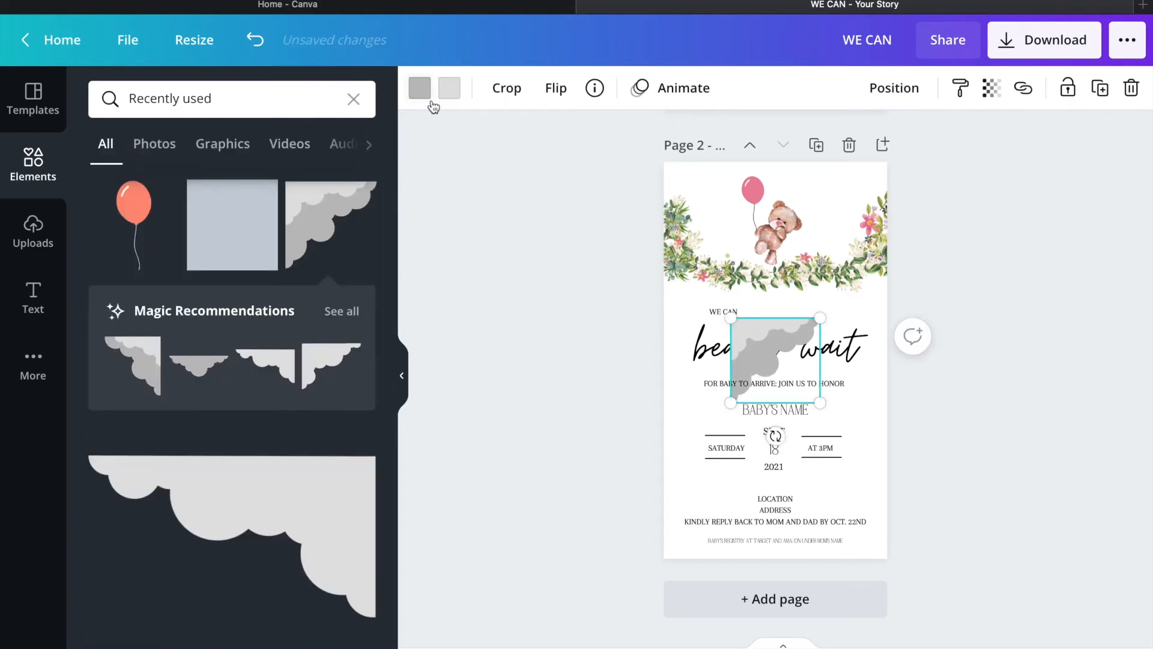
Step: Try a peach outer layer and pale pink corner layer on the cloud graphic, with reduced opacity
left_click(419, 88)
left_click(168, 234)
left_click(449, 87)
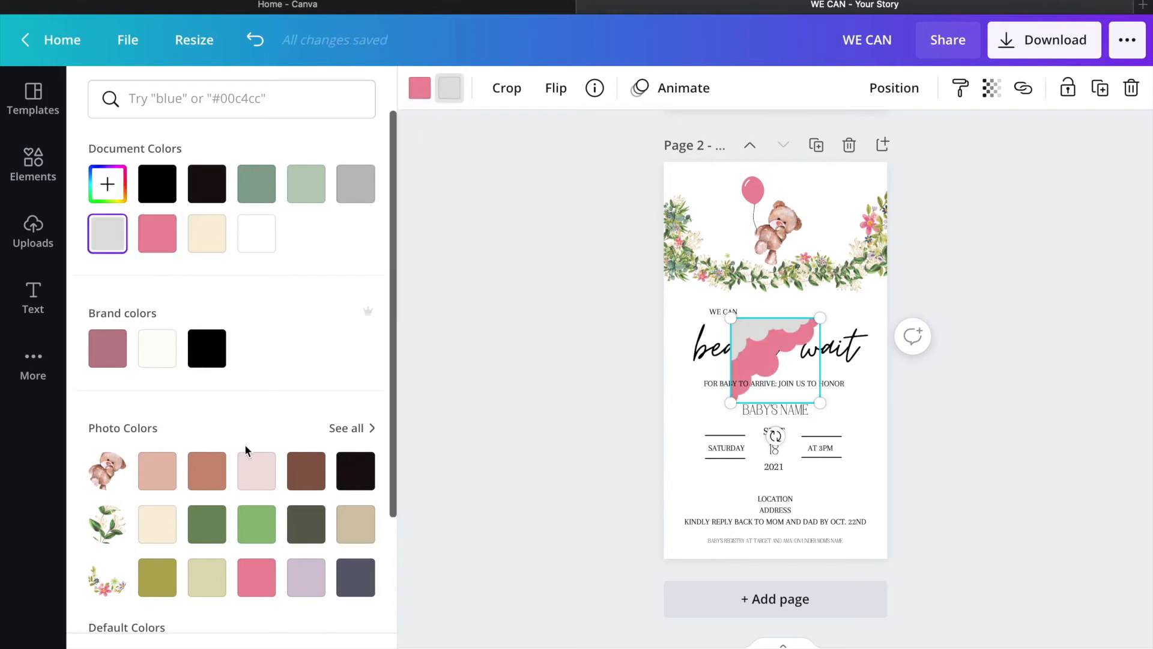
left_click(257, 475)
left_click(992, 87)
left_click_drag(932, 143, 868, 155)
left_click(420, 88)
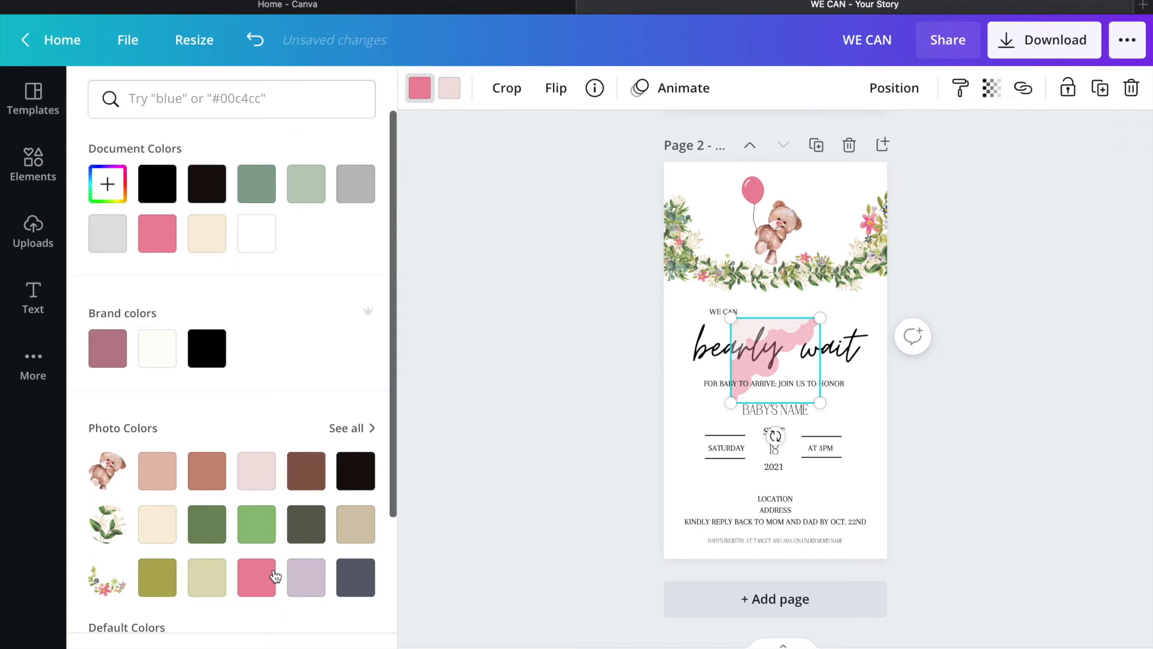
left_click(156, 470)
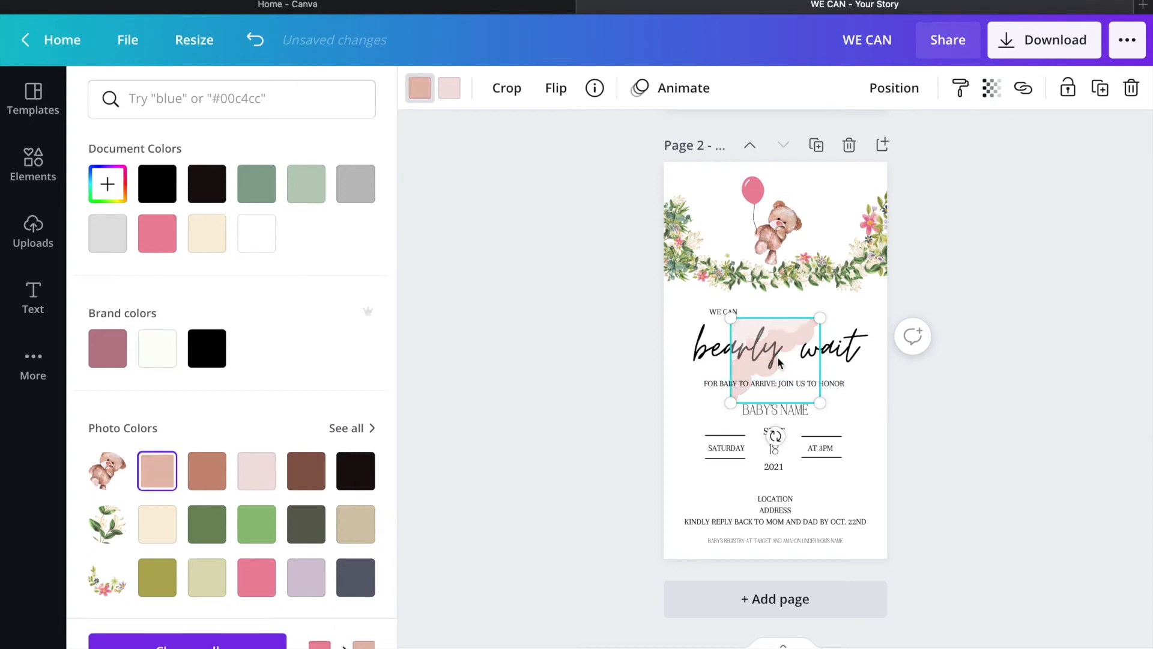
Step: Fit the cloud graphic into the page's upper-left corner, slightly enlarged, and compare lilac, pink and peach for its outer layer
left_click_drag(773, 352, 691, 192)
left_click_drag(738, 246, 754, 258)
left_click(318, 578)
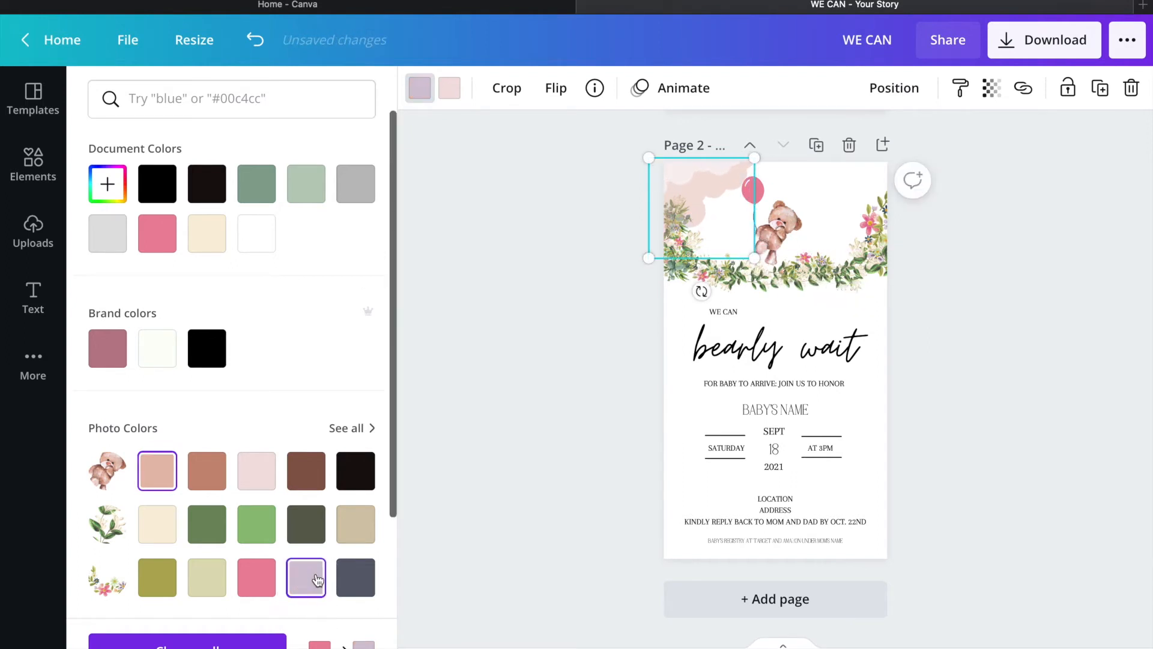
left_click(260, 583)
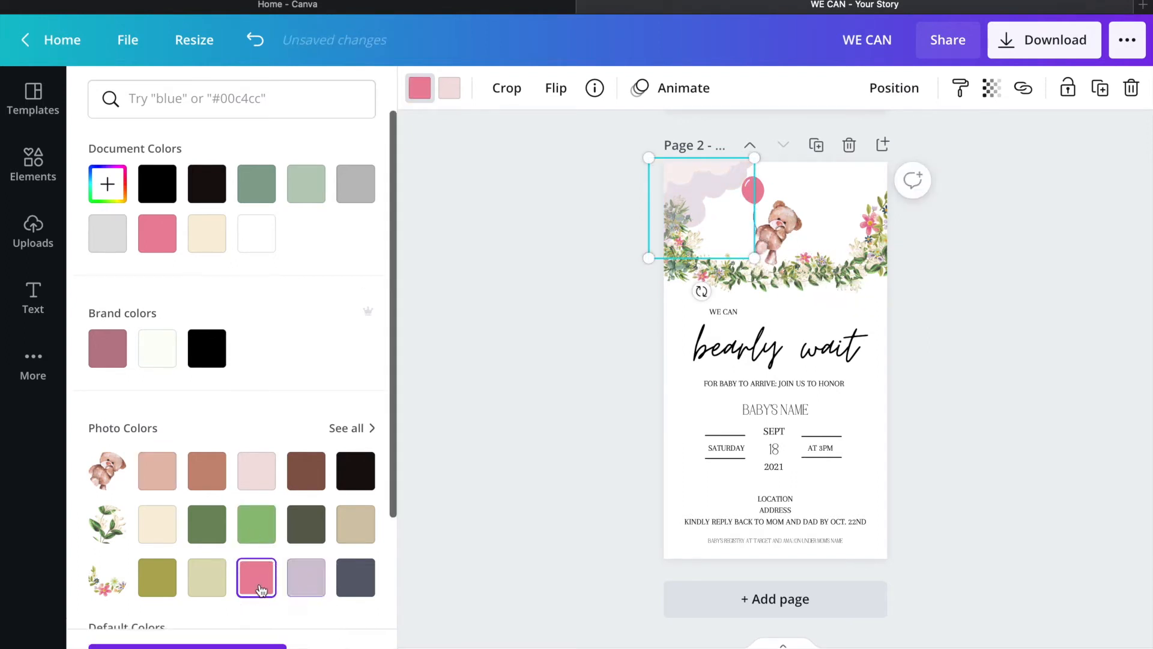
left_click(260, 477)
left_click(159, 471)
Step: Set the cloud graphic's transparency to 36 and send it backward behind the floral garland
left_click(991, 87)
mouse_move(867, 143)
left_mouse_down()
mouse_move(839, 147)
mouse_move(857, 152)
left_mouse_up()
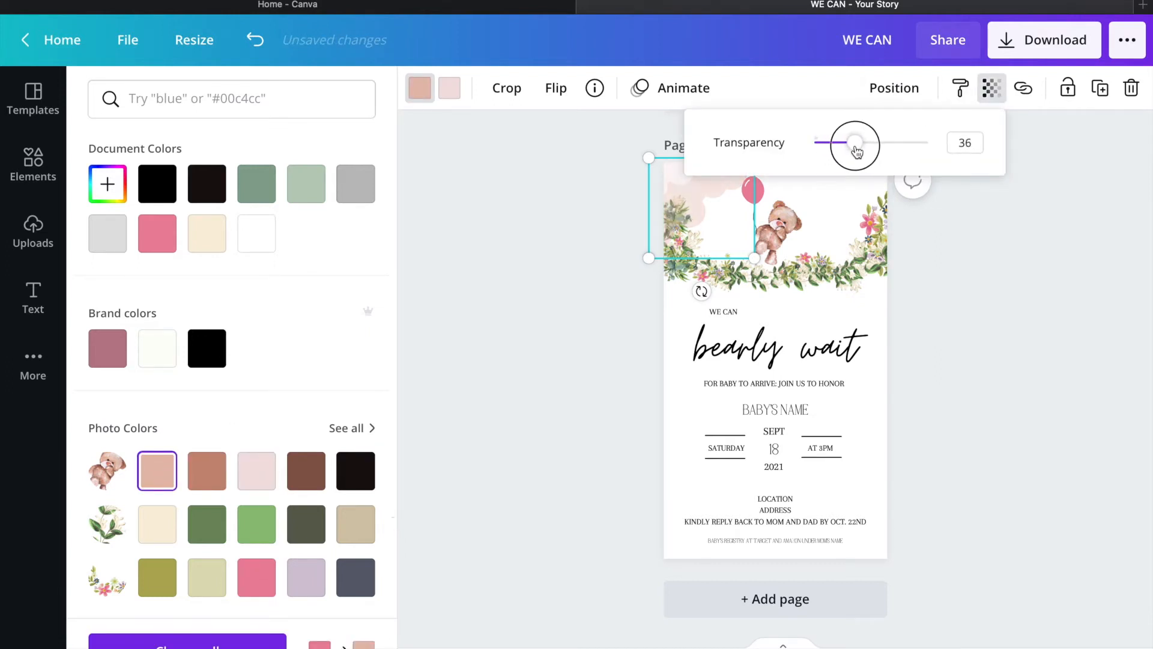
left_click(894, 88)
left_click(926, 142)
left_click(1022, 257)
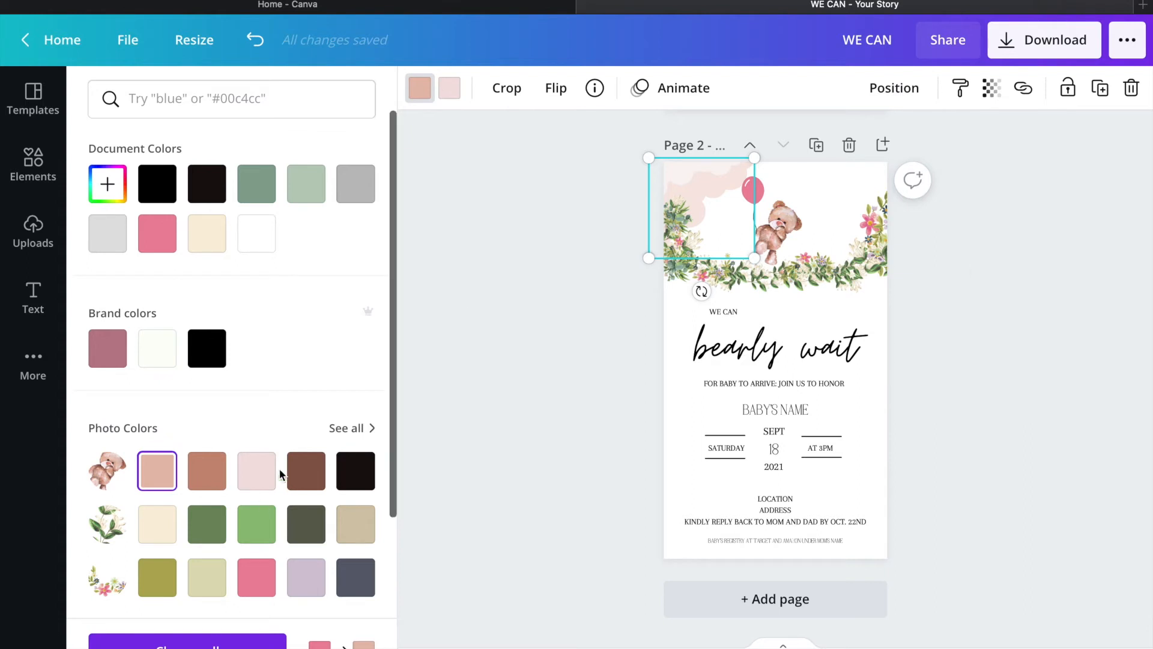
Step: Mix a custom muted dusty pink and apply it to the cloud graphic's outer layer
left_click(107, 183)
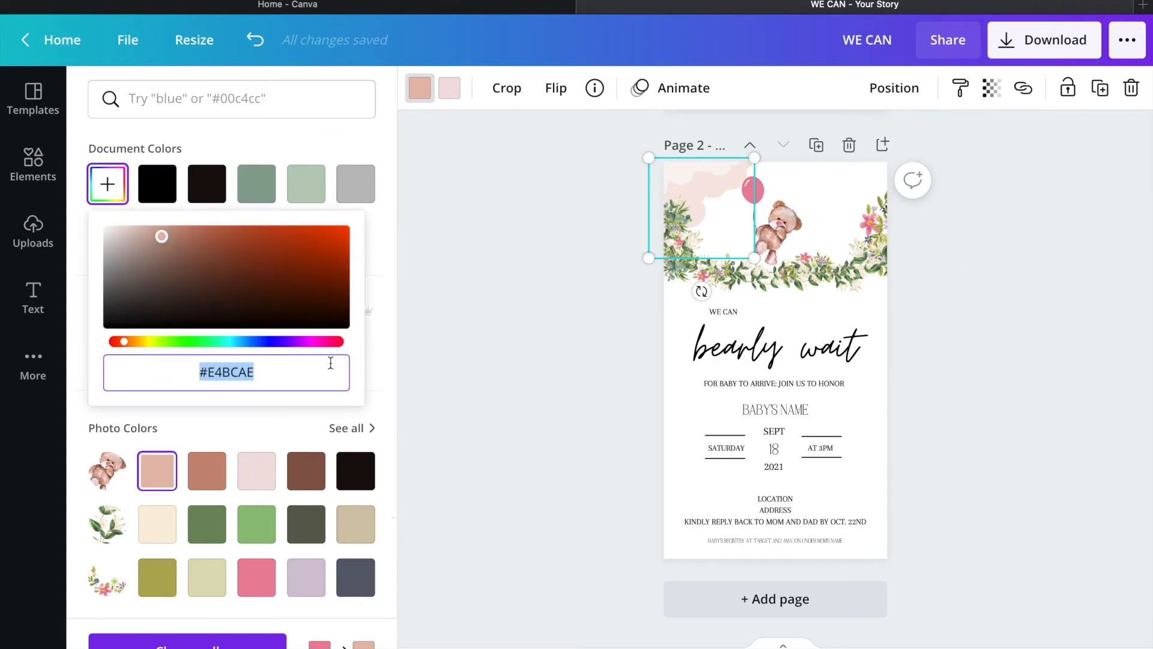
left_click(308, 342)
left_click_drag(163, 236, 208, 239)
left_click(123, 183)
left_click(206, 232)
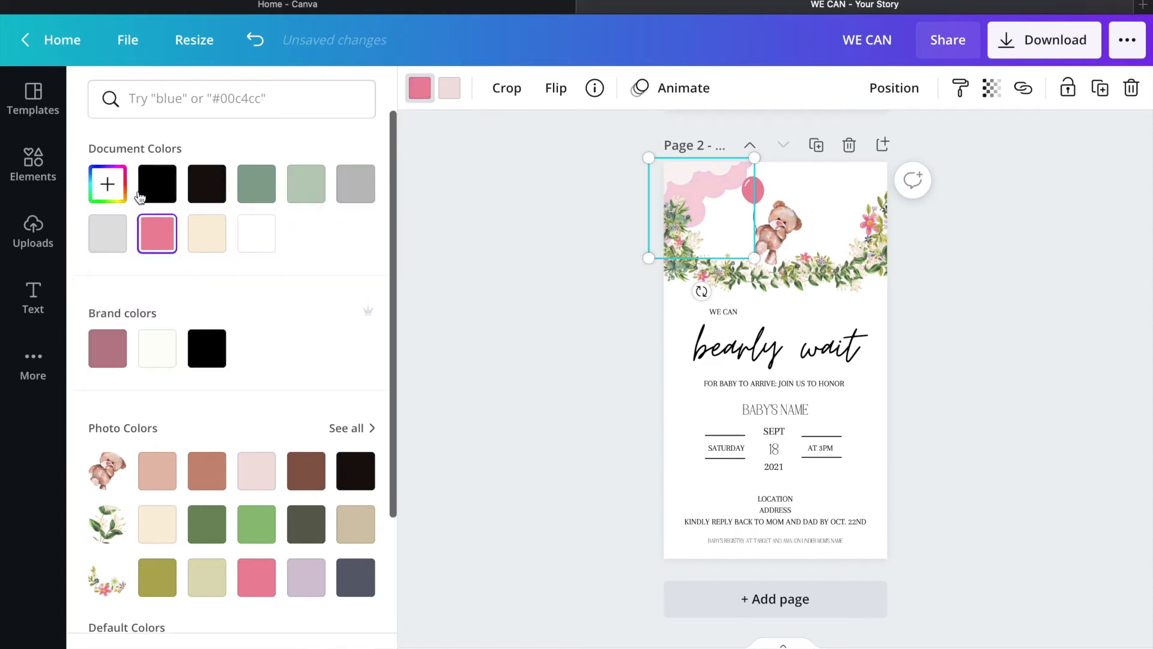
left_click(118, 185)
left_click_drag(210, 233, 152, 237)
left_click(529, 381)
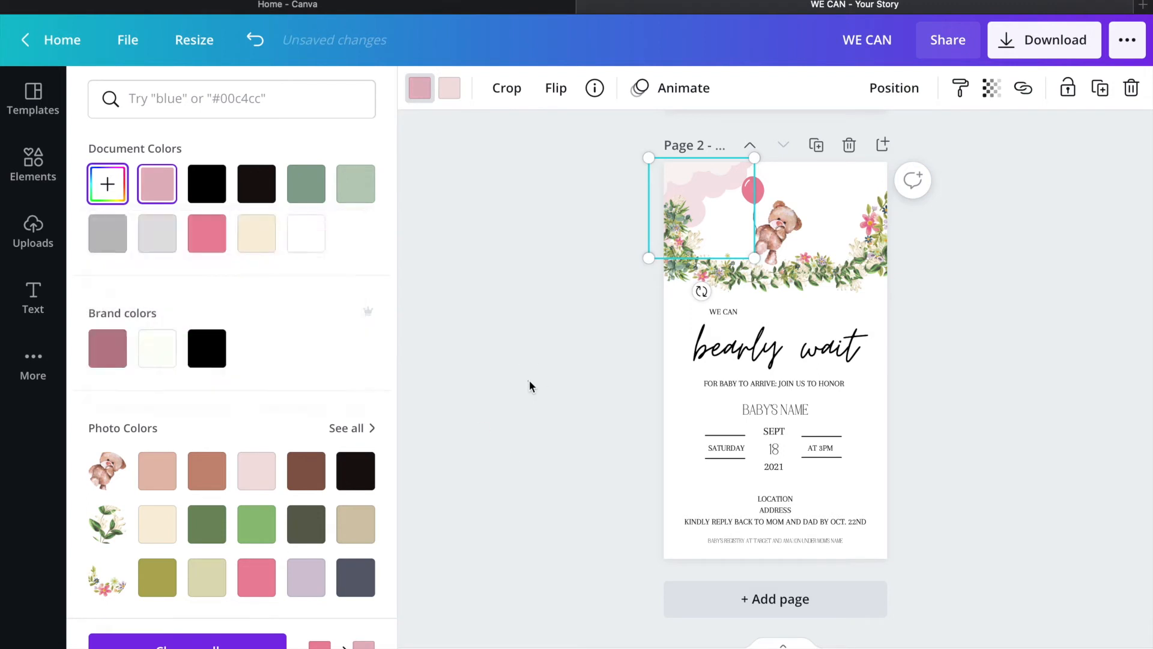
Step: Restore the cloud graphic's full opacity and color its outer layer pale pink and its corner layer bright pink
left_click(991, 88)
left_click_drag(862, 143, 939, 150)
left_click(420, 87)
left_click(157, 233)
left_click(449, 88)
left_click(117, 239)
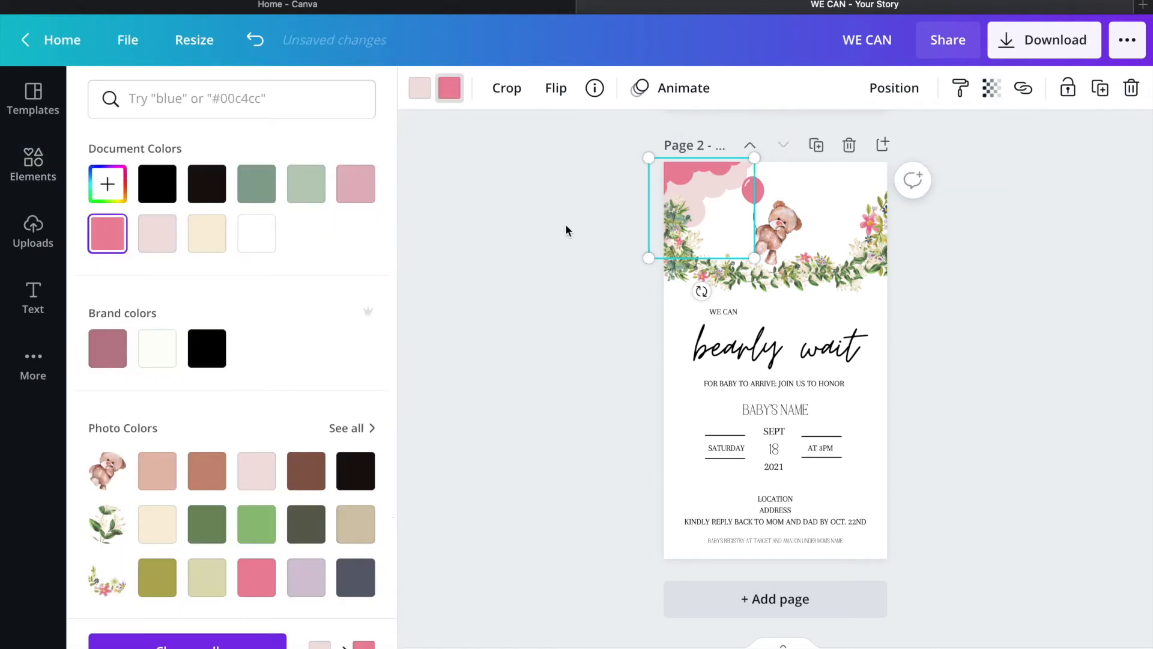
Step: Set the cloud graphic's transparency to 40 and recolor its corner layer with the custom dusty pink
left_click(991, 95)
left_click_drag(919, 144, 861, 156)
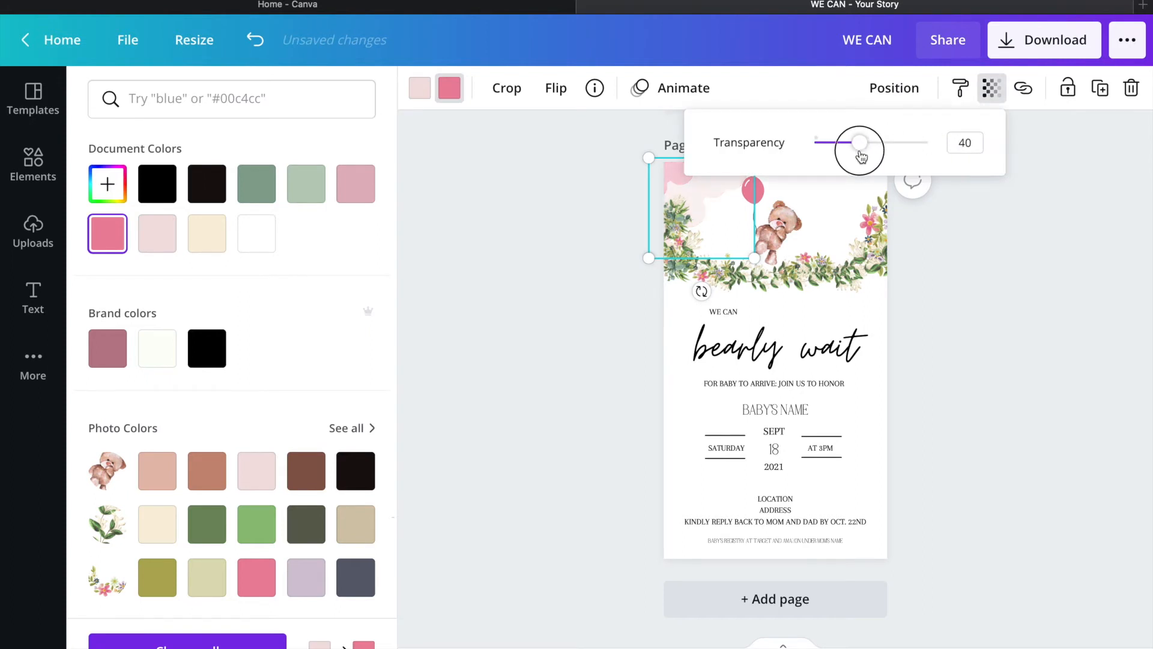
left_click(356, 183)
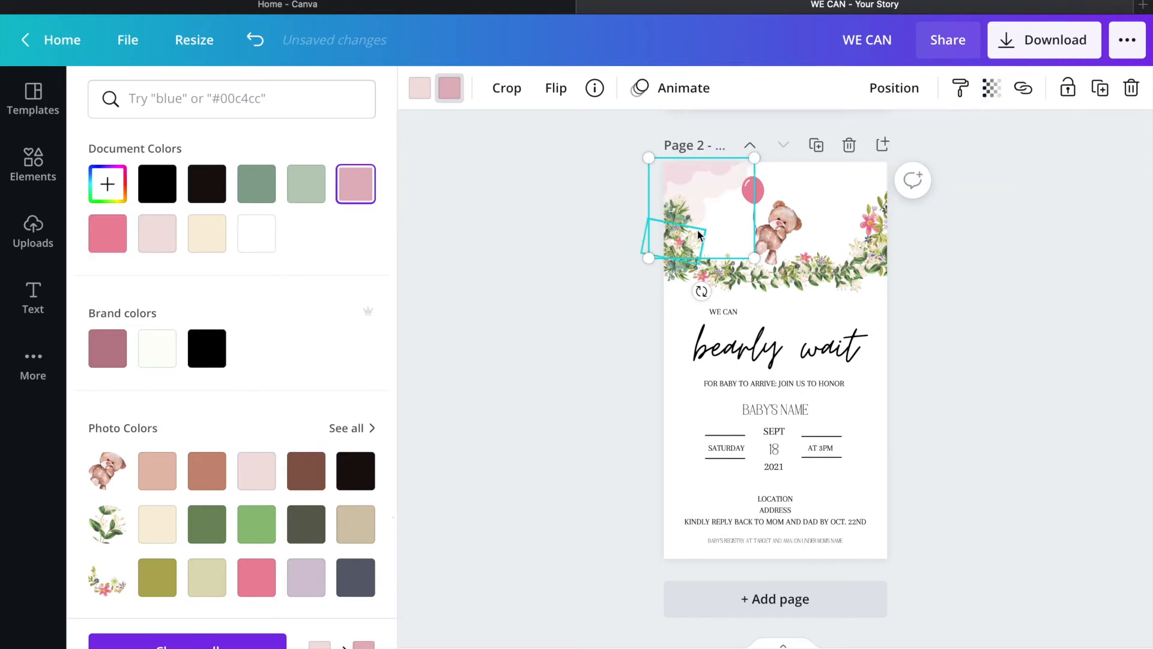
Step: Enlarge the upper-left cloud graphic and place a horizontally flipped, slightly larger copy in the page's upper-right corner
left_click_drag(649, 258, 583, 351)
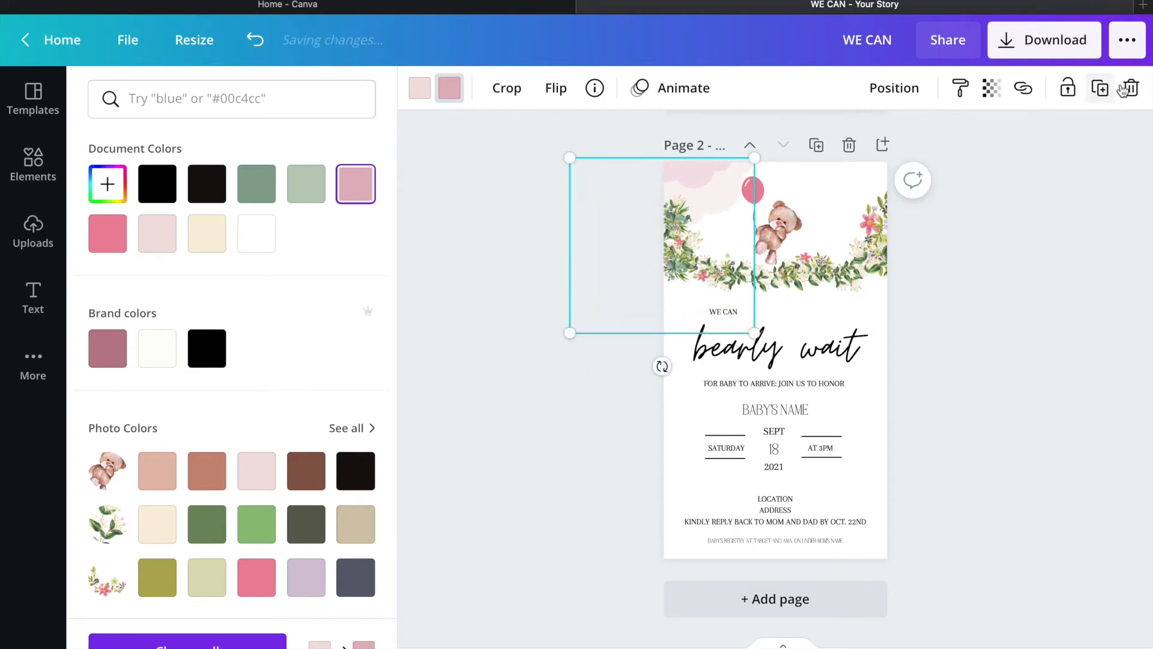
left_click_drag(667, 210, 871, 179)
left_click(556, 88)
left_click(592, 133)
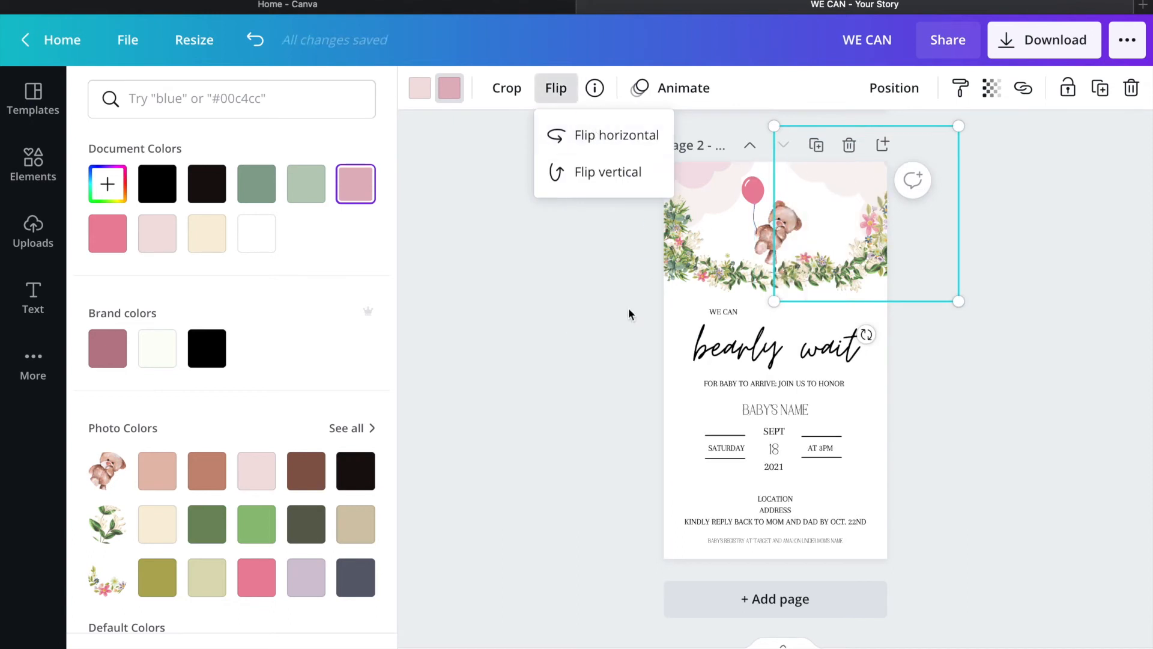
left_click_drag(775, 301, 747, 323)
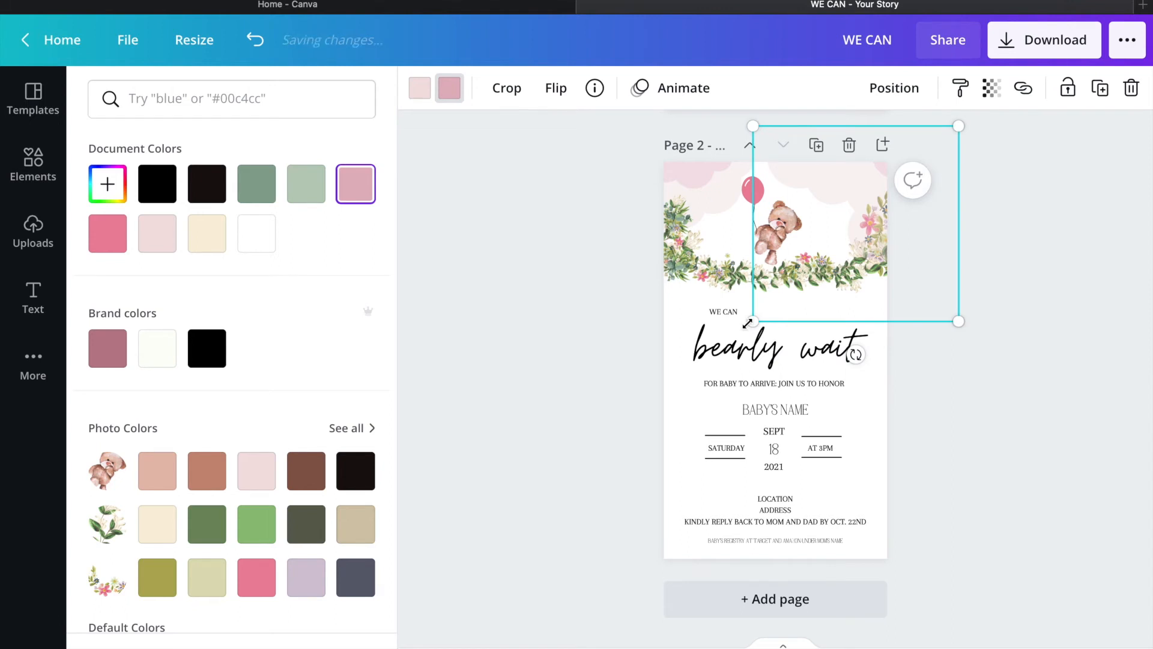
Step: Duplicate the upper-right cloud graphic, flip the copy horizontally, and enlarge it across the page's top and left side
left_click(1100, 88)
left_click_drag(816, 261, 630, 368)
left_click(555, 88)
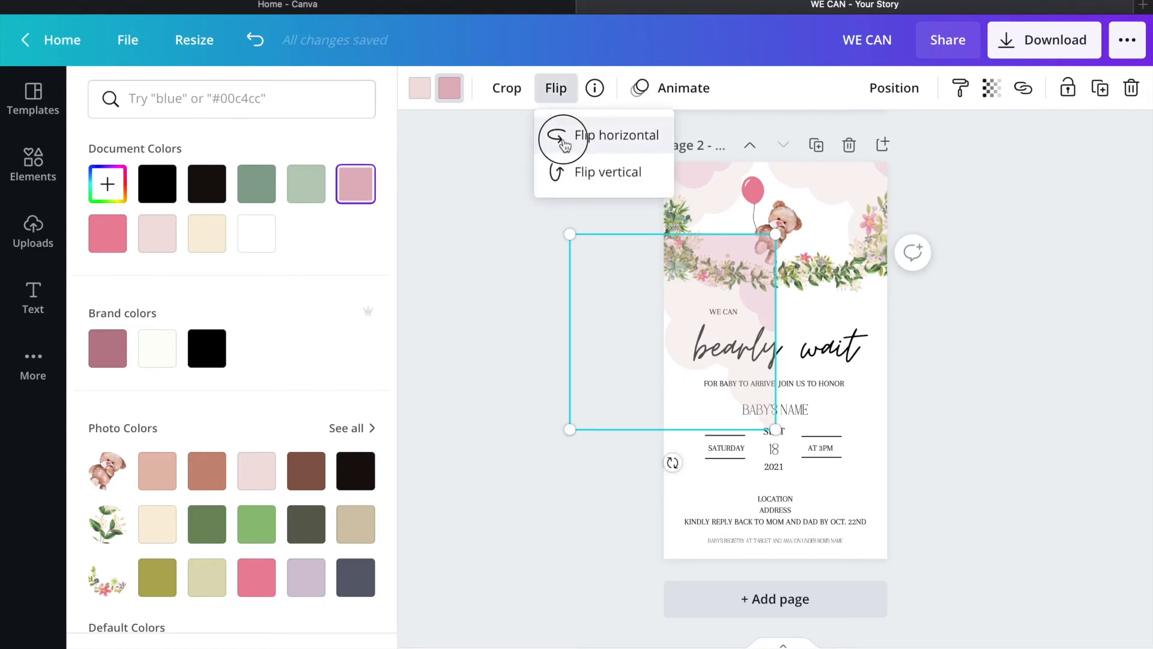
left_click_drag(570, 233, 517, 121)
mouse_move(705, 220)
left_mouse_down()
mouse_move(736, 247)
mouse_move(722, 209)
left_mouse_up()
left_click_drag(800, 424, 880, 494)
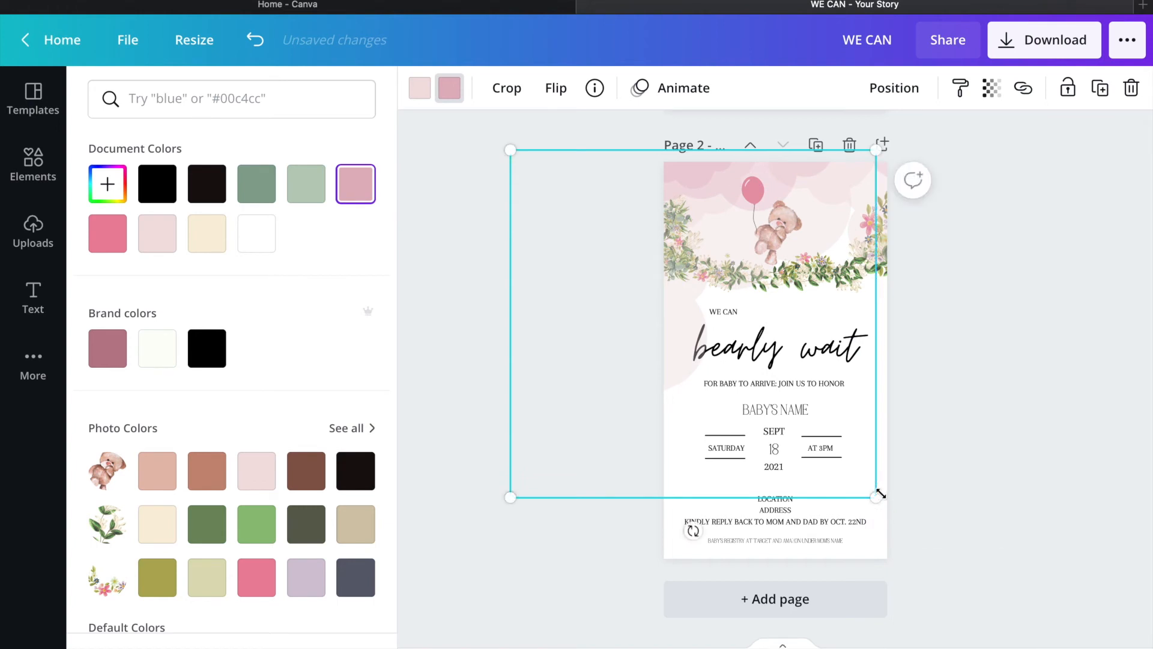
Step: Color both layers of the large cloud copy pale pink
left_click(157, 233)
left_click(363, 182)
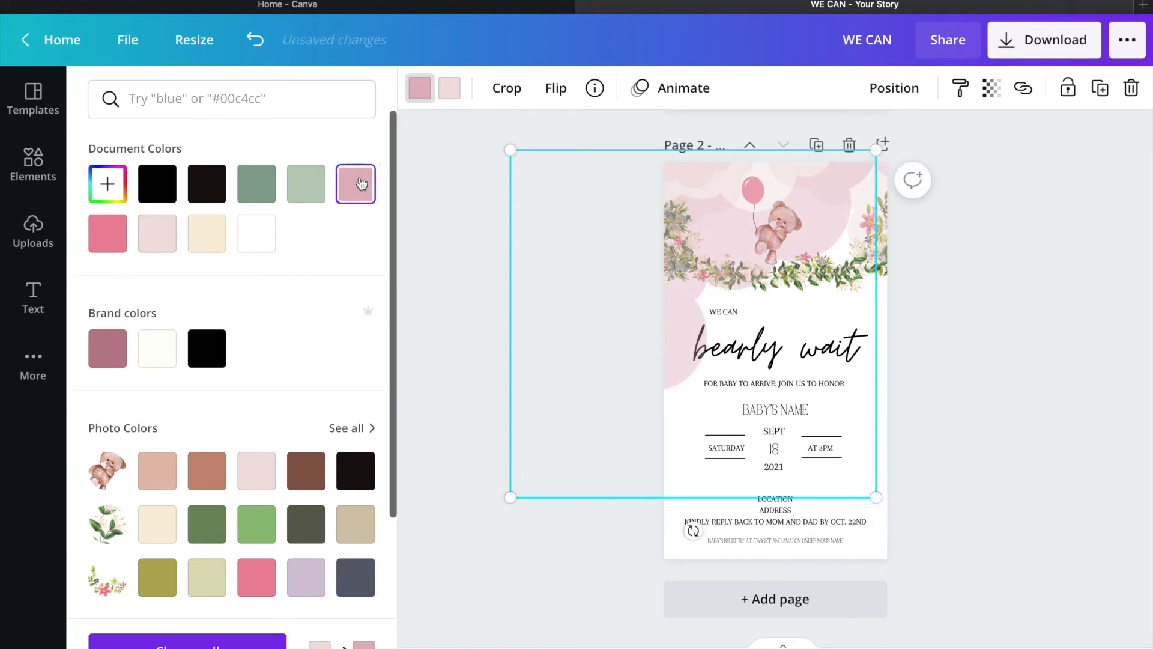
left_click(159, 235)
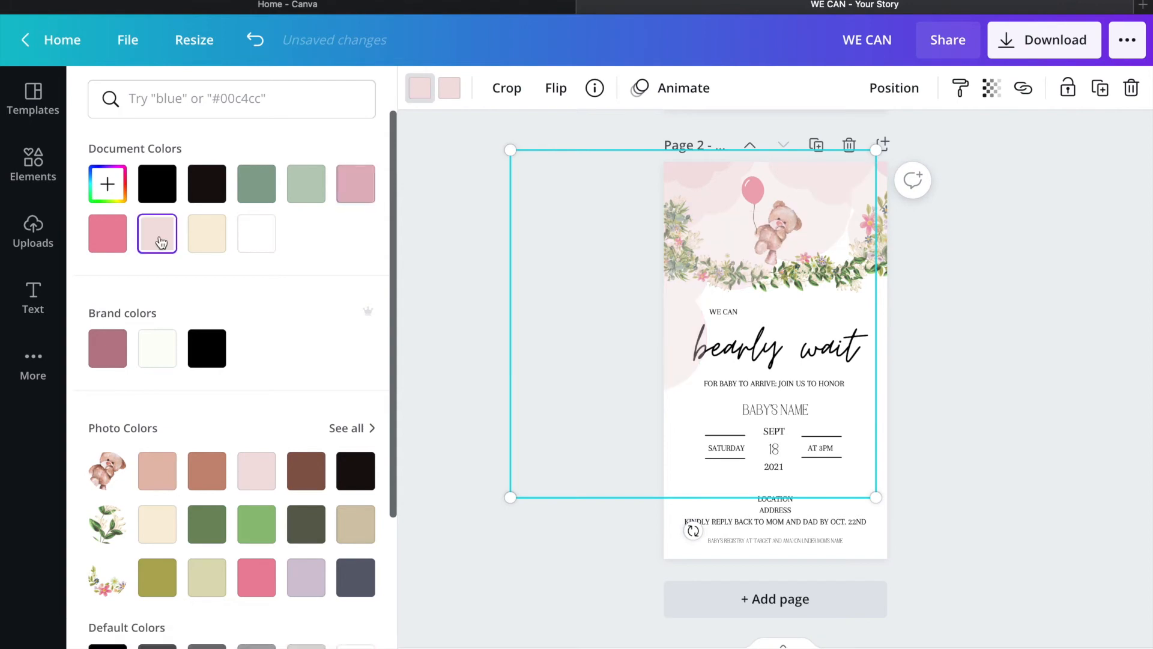
left_click(955, 316)
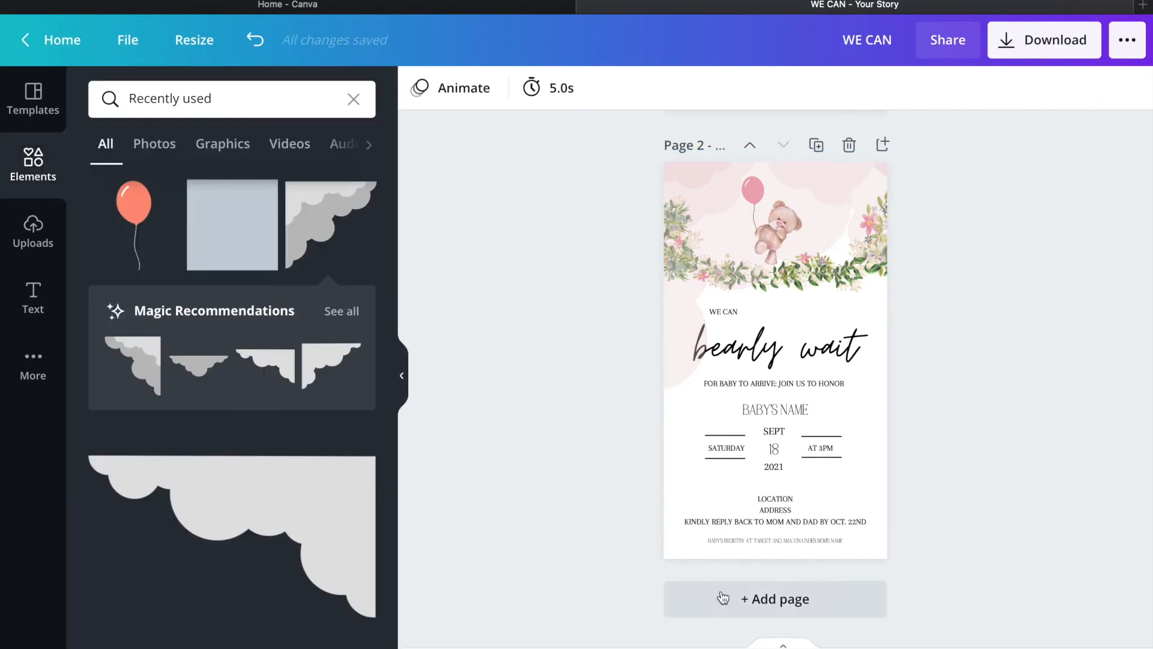
Step: Add the soft halftone circle from the recently used elements and color it pale pink
left_click_drag(390, 279, 389, 499)
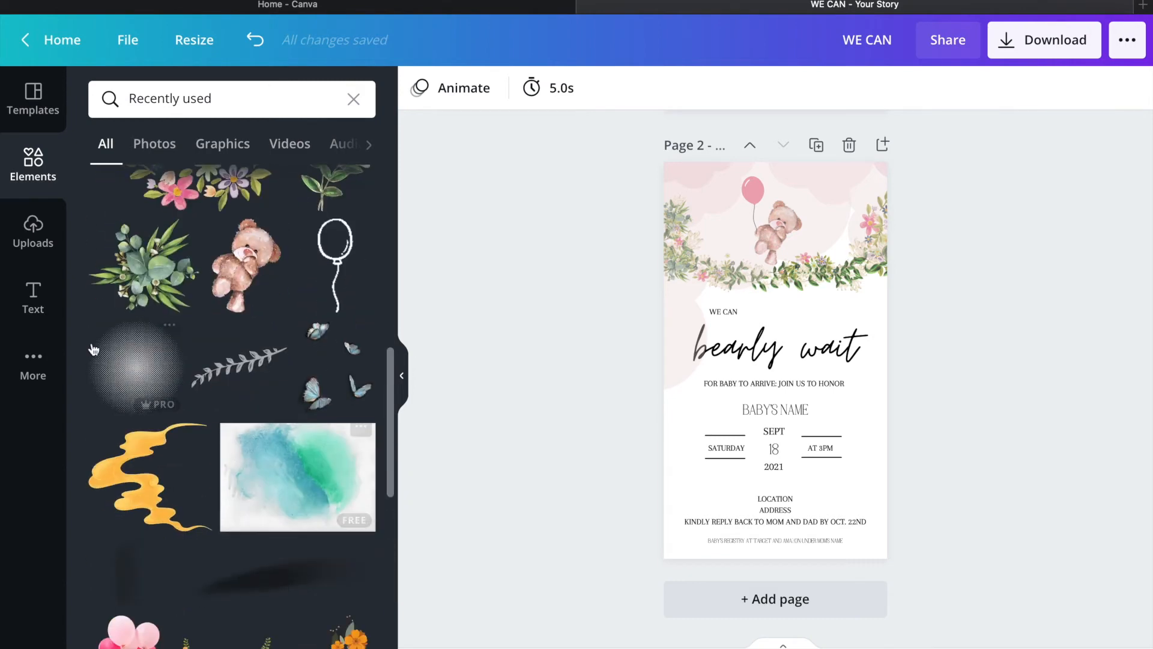
left_click(117, 368)
left_click(419, 88)
left_click(202, 234)
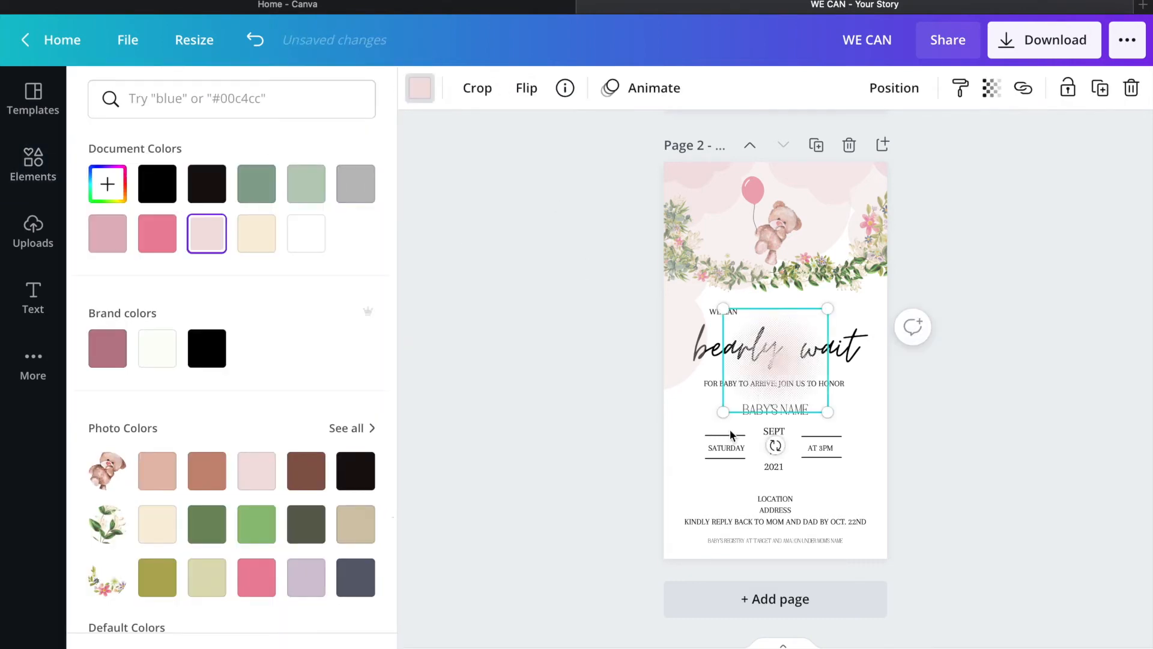
left_click(819, 182)
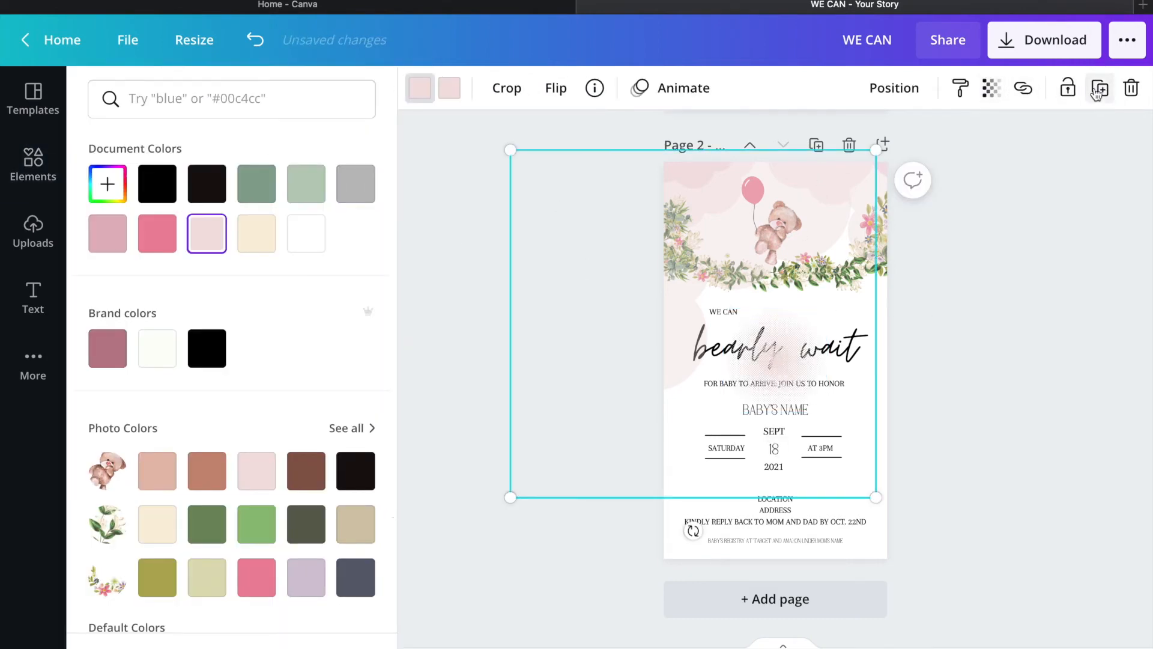
left_click(255, 39)
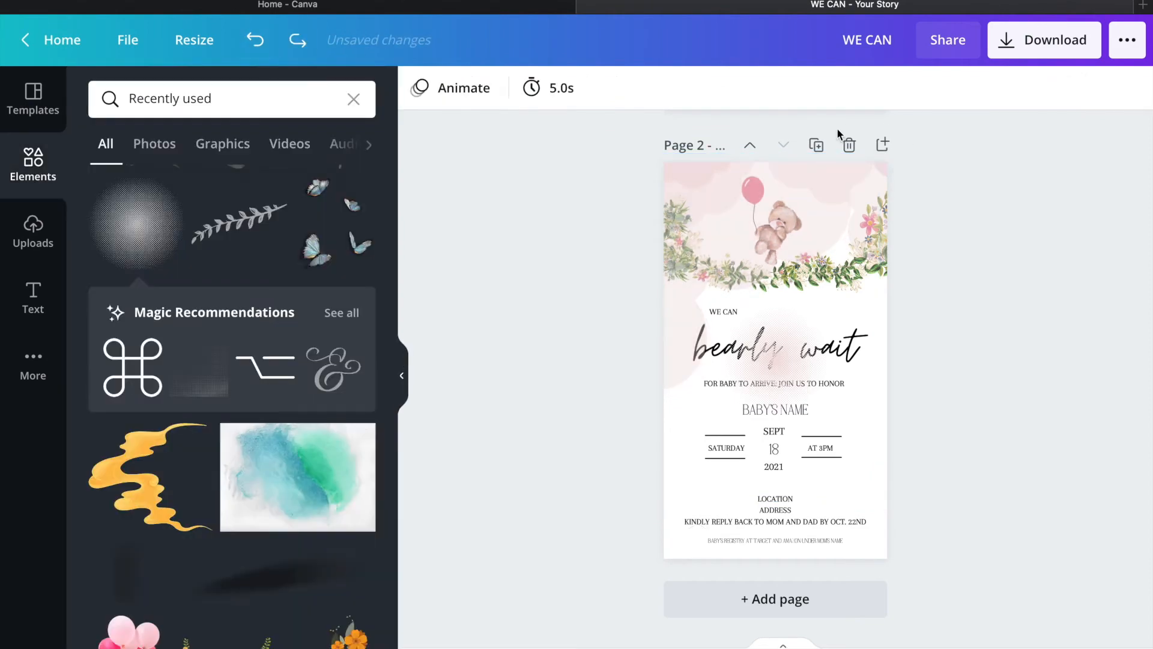
Step: Send the large, left and right cloud graphics to the back, behind the garland, bear and balloon
left_click(717, 277)
left_click(894, 88)
left_click(841, 179)
left_click(724, 218)
left_click(893, 87)
left_click(852, 176)
left_click(974, 198)
left_click(833, 222)
left_click(905, 87)
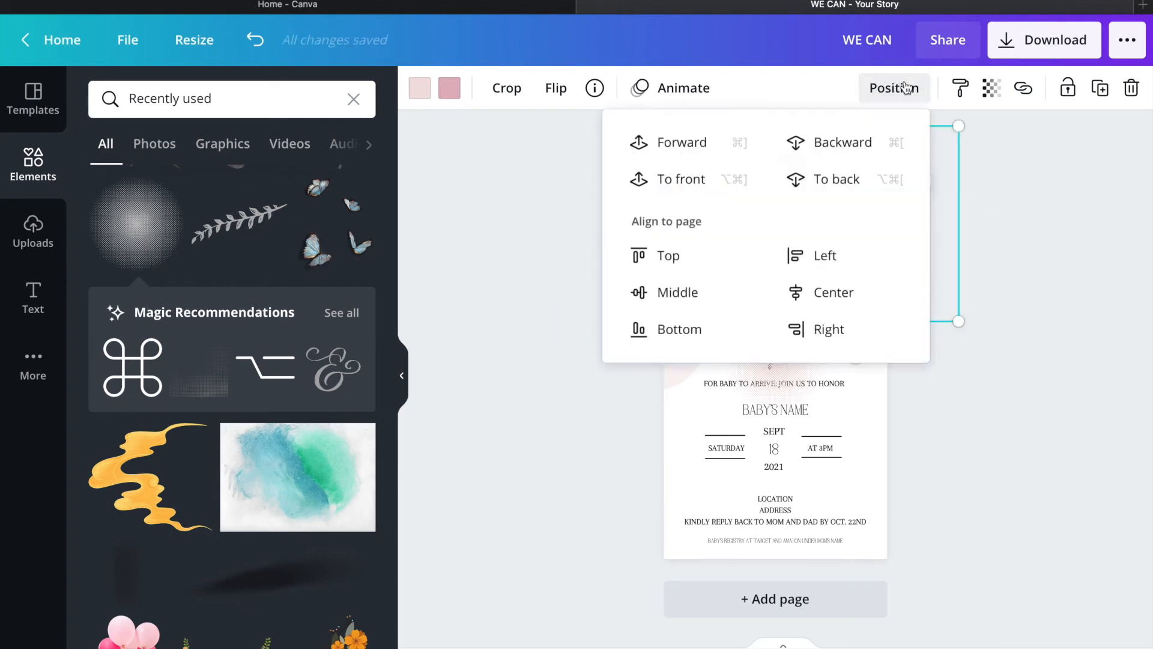
left_click(846, 186)
left_click(1008, 214)
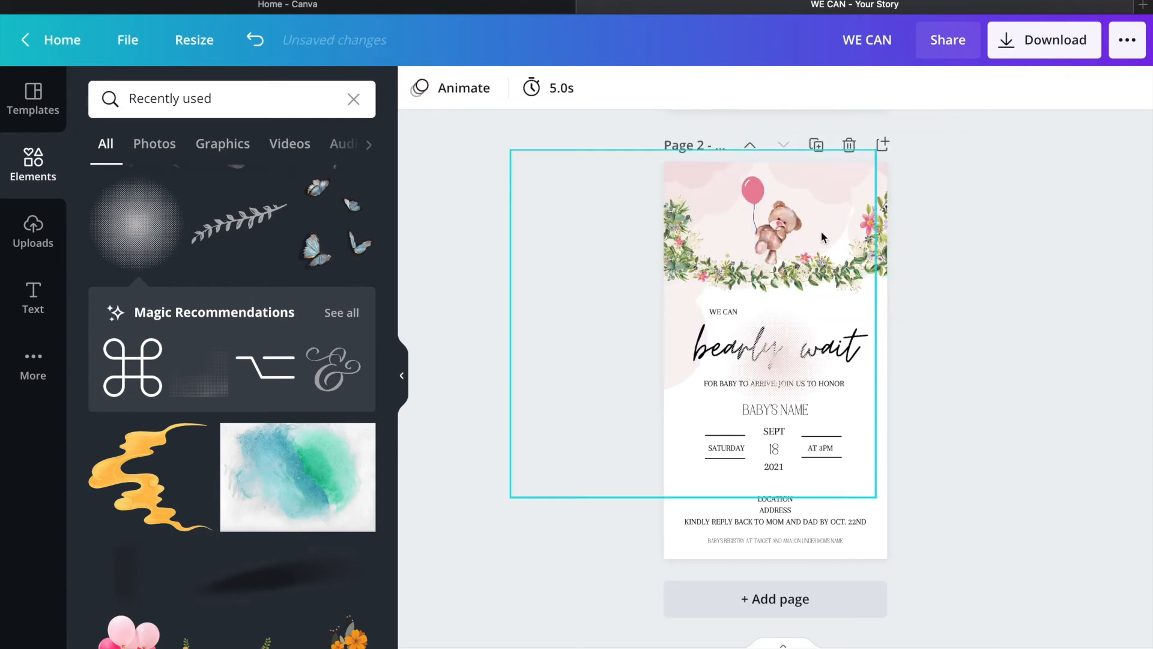
Step: Send the large pale pink cloud graphic to the back again, beneath the two corner clouds
left_click(685, 180)
left_click(893, 88)
left_click(839, 190)
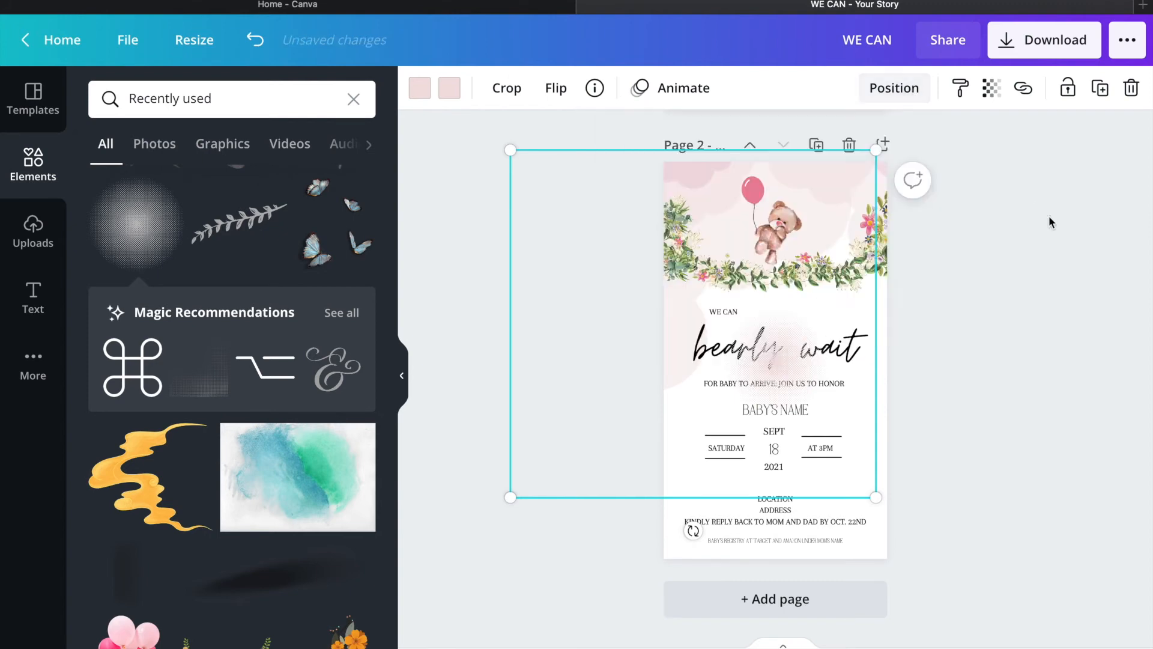
left_click(1022, 231)
Step: Move the halftone circle up over the teddy bear and garland and recolor it rose pink
left_click_drag(765, 358, 767, 258)
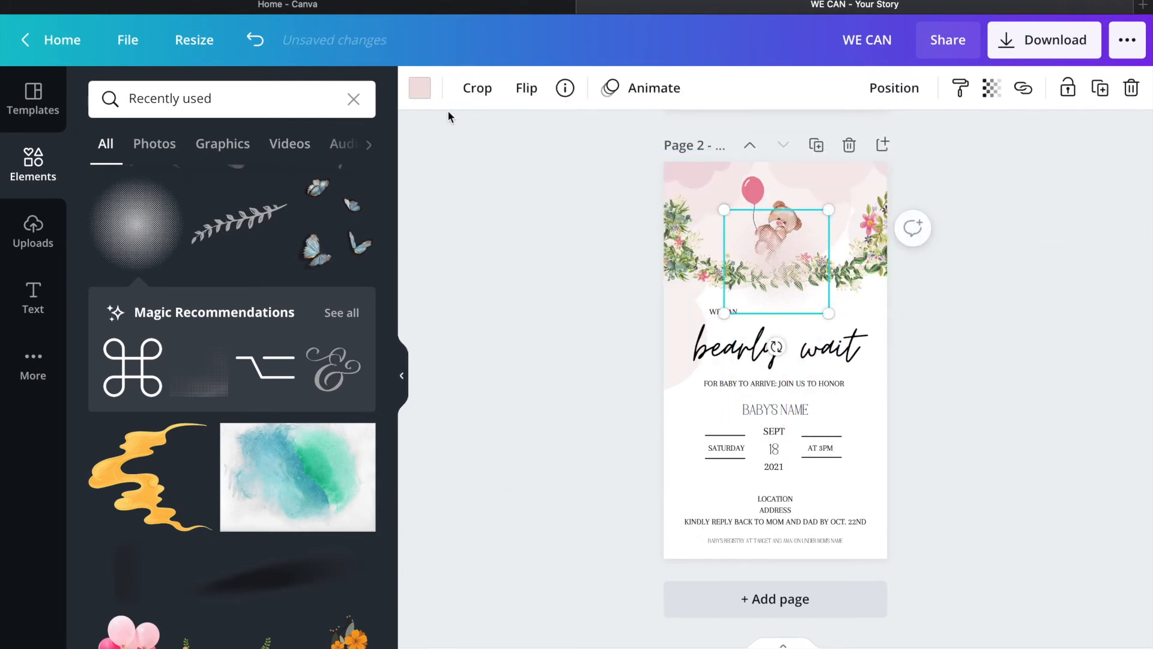
left_click(992, 89)
left_click_drag(929, 146, 909, 142)
left_click(420, 87)
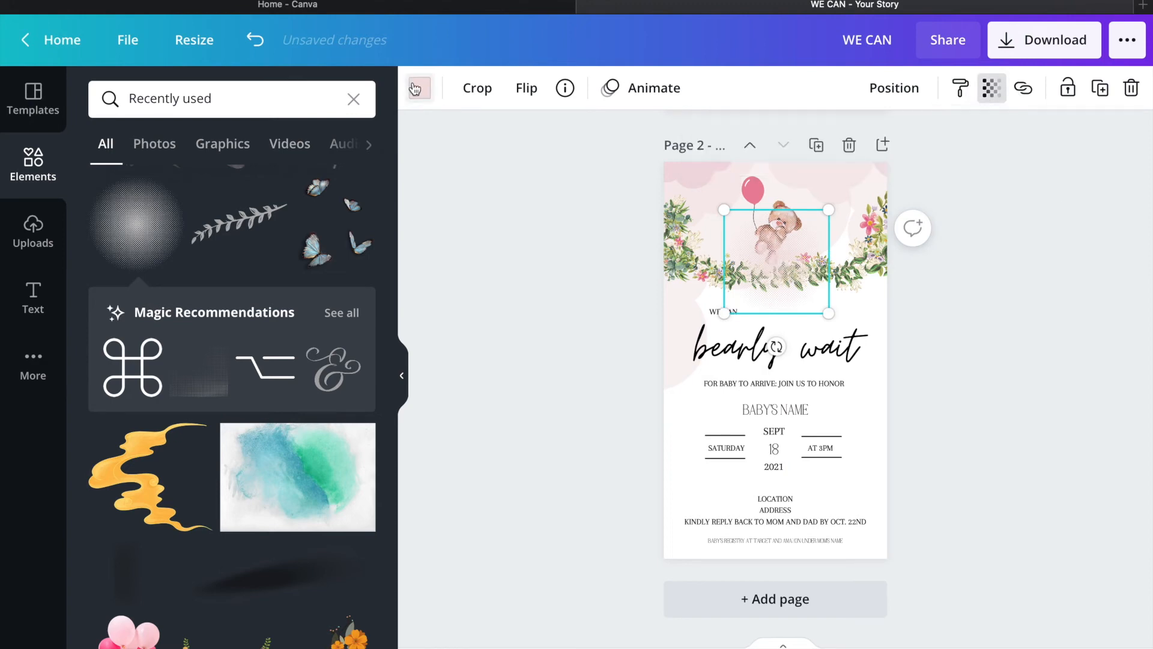
left_click(107, 233)
Step: Set the halftone circle's transparency to about 40 and layer it behind the bear and garland, one level up from the back
left_click(991, 89)
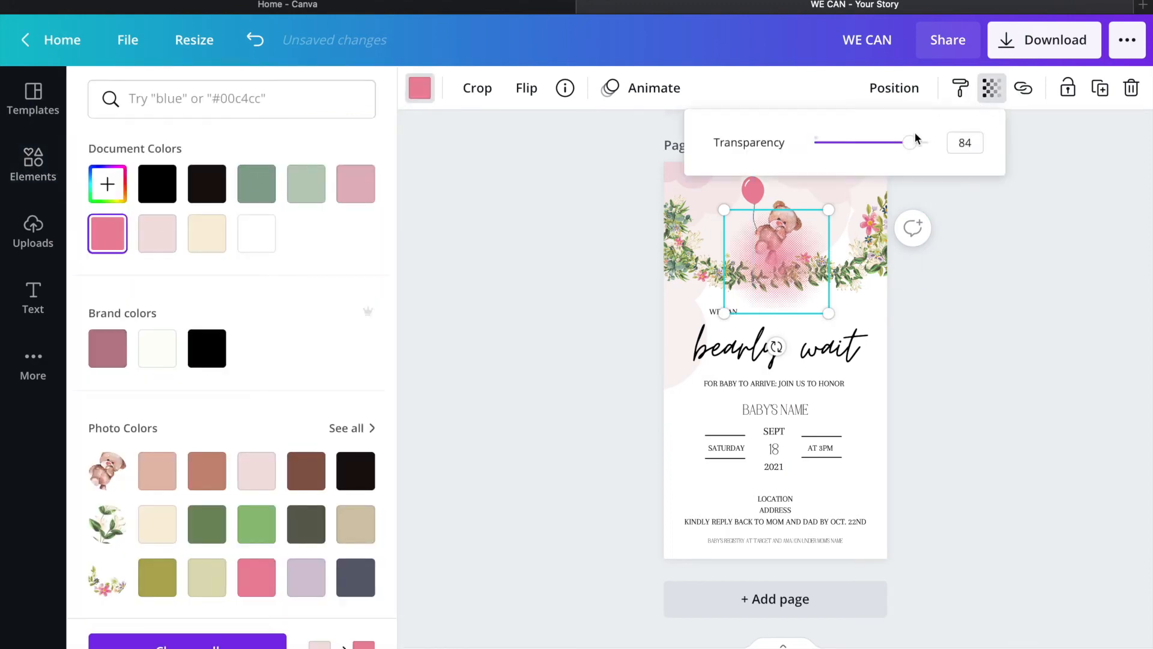
left_click_drag(904, 154, 883, 156)
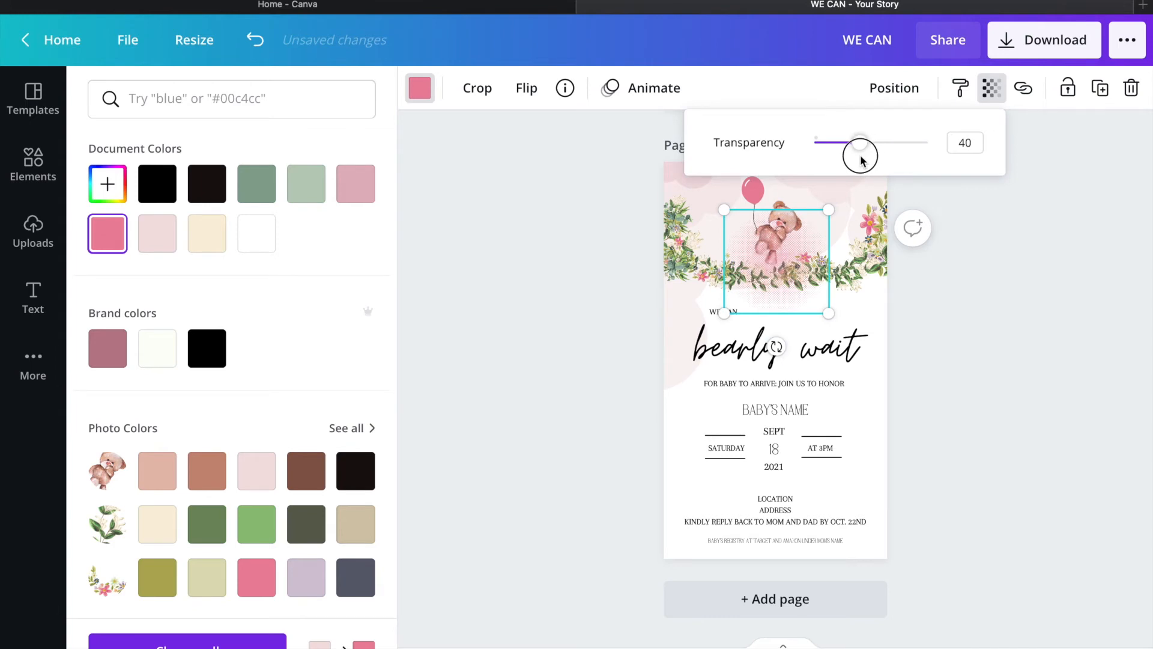
left_click(894, 88)
left_click(837, 179)
left_click(659, 157)
left_click(1068, 274)
left_click(1057, 279)
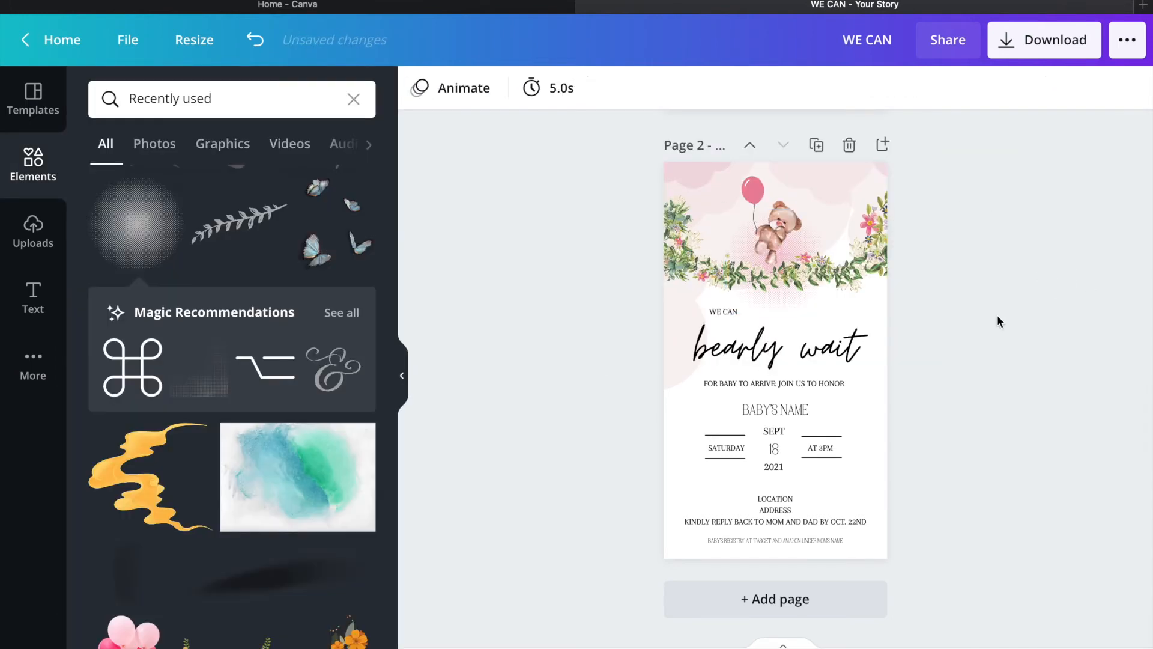
Step: Nudge the teddy bear and the balloon slightly lower, closer to the garland
left_click_drag(774, 234, 771, 249)
left_click(1075, 275)
left_click_drag(750, 185, 749, 193)
Step: Compare pale pink, dusty pink and mauve on the balloon and recolor it with the custom pink #E1A4B3
left_click(449, 87)
left_click(157, 233)
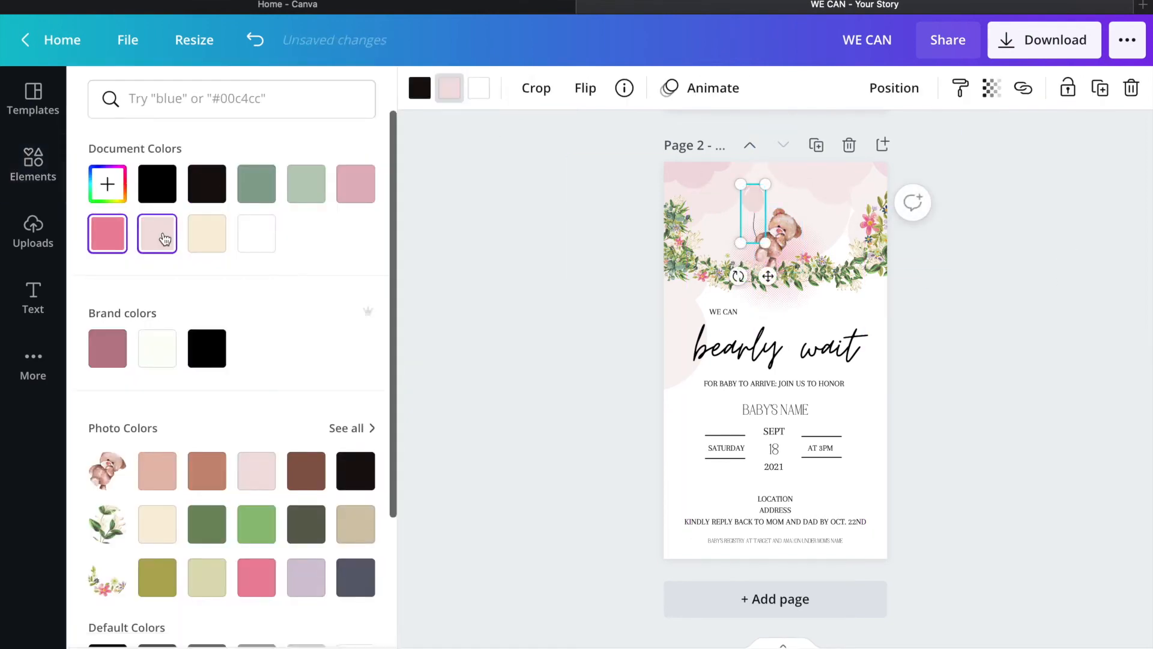
left_click(349, 182)
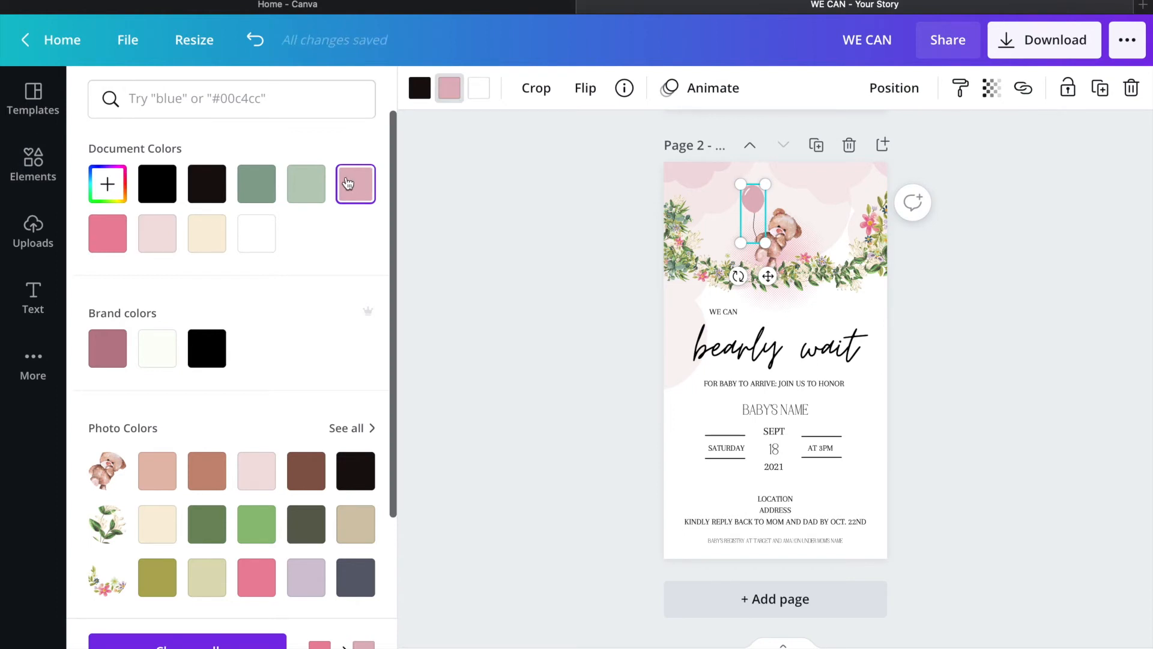
left_click(103, 358)
left_click(353, 181)
left_click(992, 88)
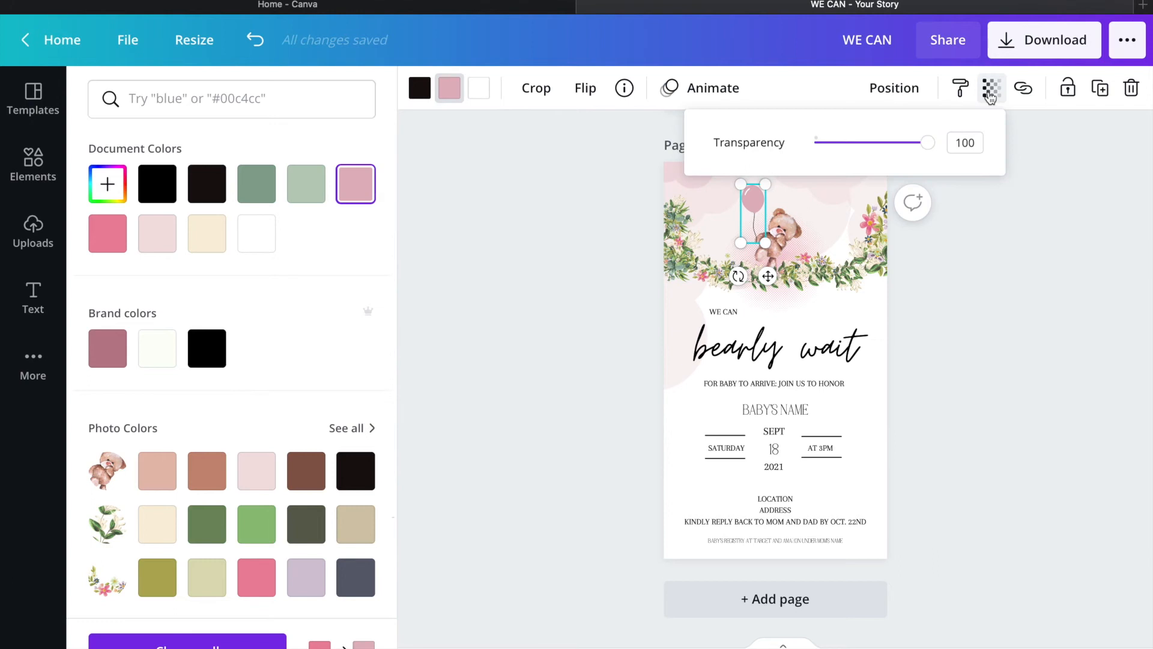
left_click(120, 193)
left_click_drag(151, 238, 156, 238)
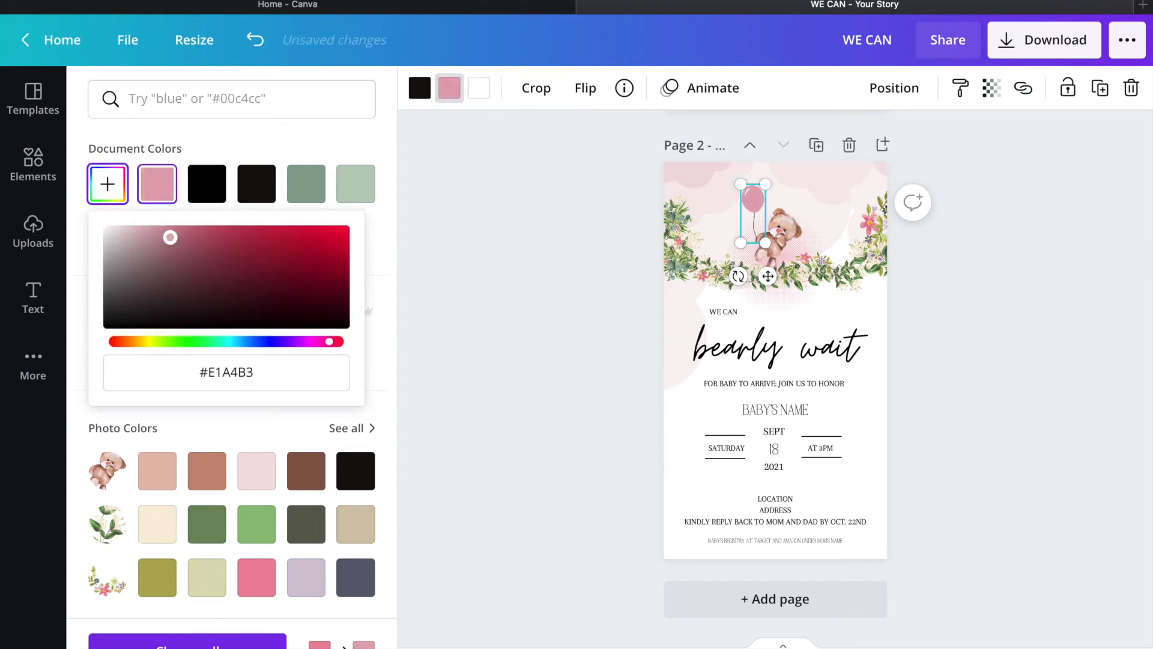
left_click(566, 325)
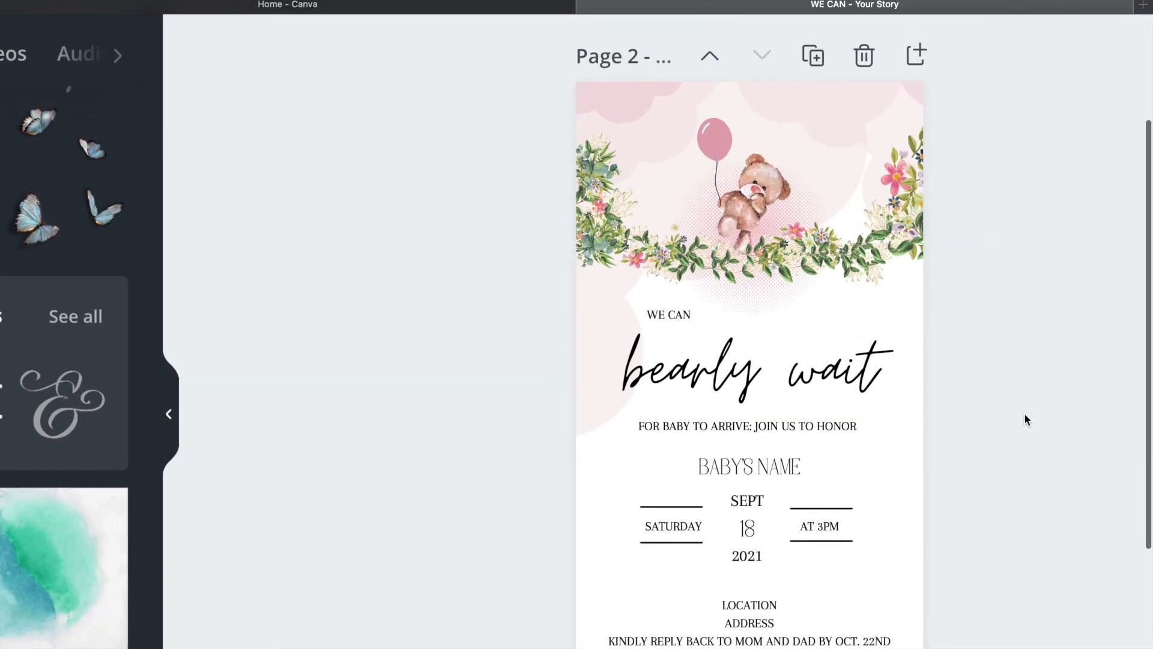
Step: Bring the teddy bear forward in the layer order so it sits in front of the garland
left_click(755, 210)
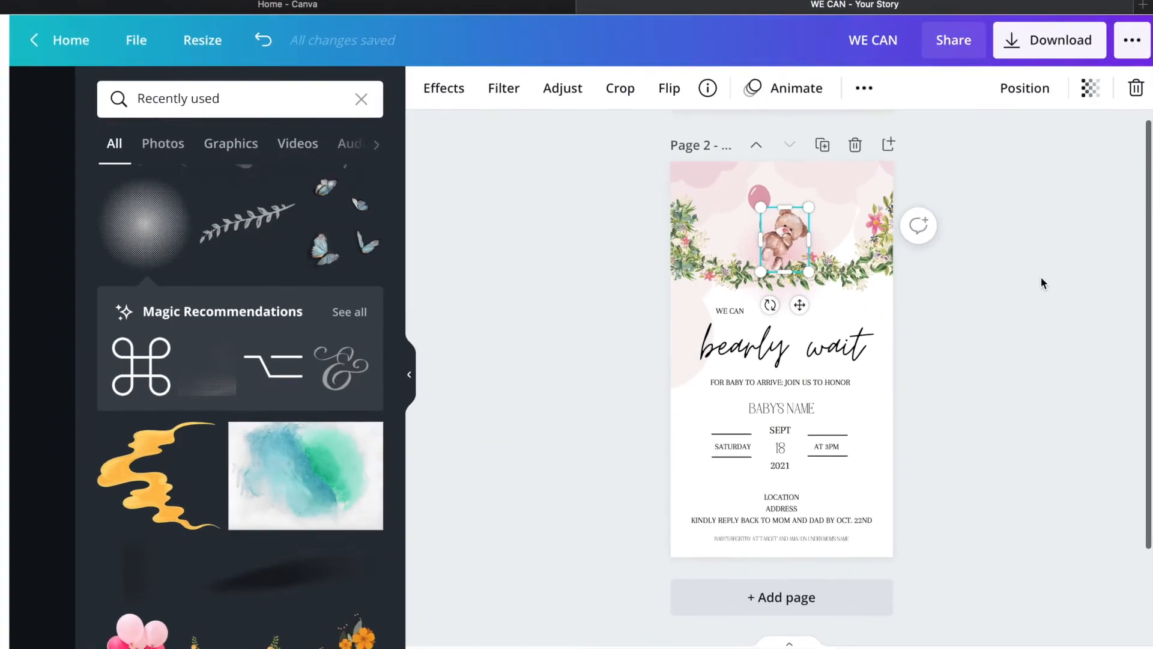
left_click(858, 89)
left_click(1019, 91)
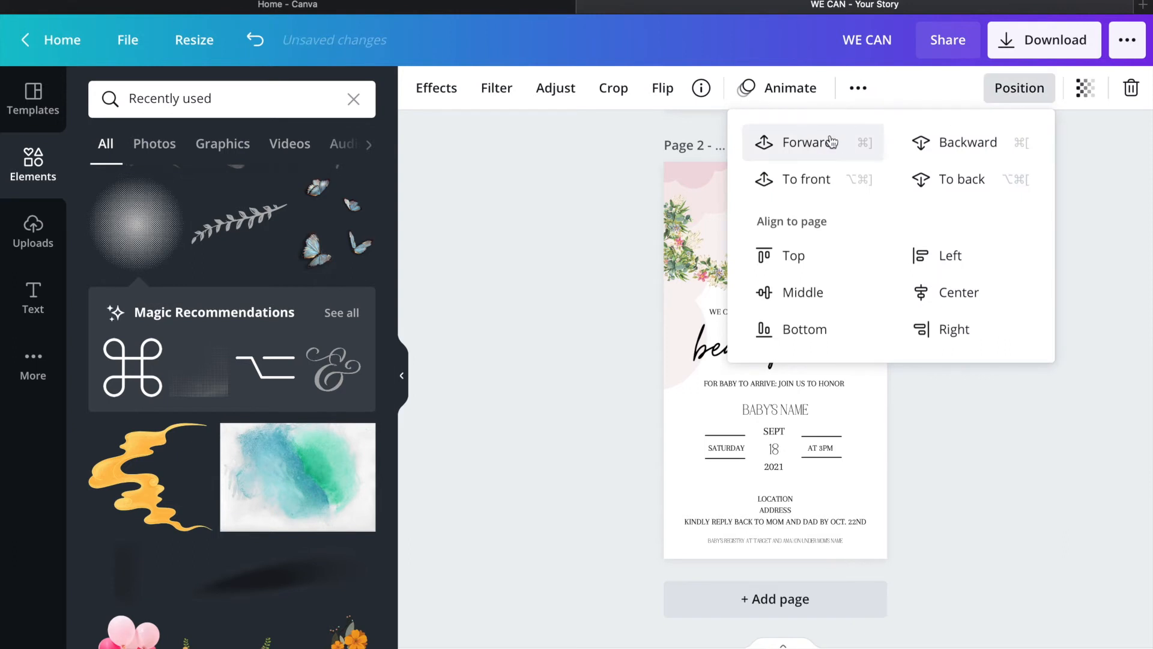
left_click(803, 147)
left_click(528, 265)
left_click(1025, 88)
left_click(809, 156)
left_click(567, 336)
left_click(569, 337)
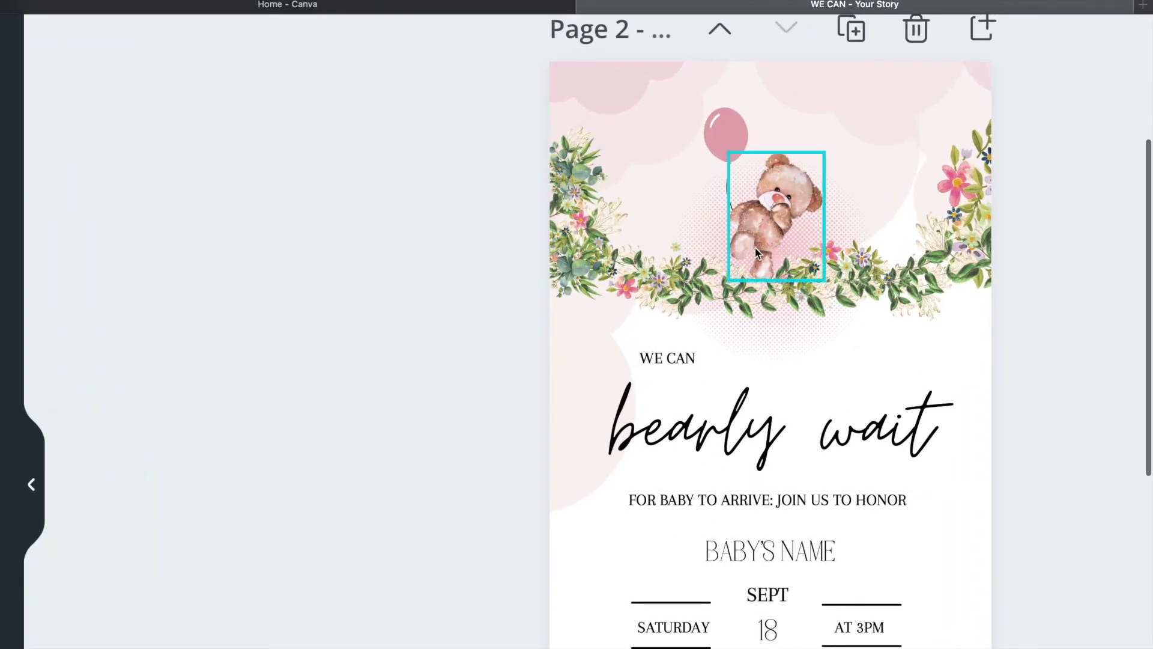
Step: Enlarge the teddy bear slightly by its upper corner, keeping its feet on the garland
left_click(818, 156)
left_click_drag(822, 150, 837, 121)
left_click(420, 409)
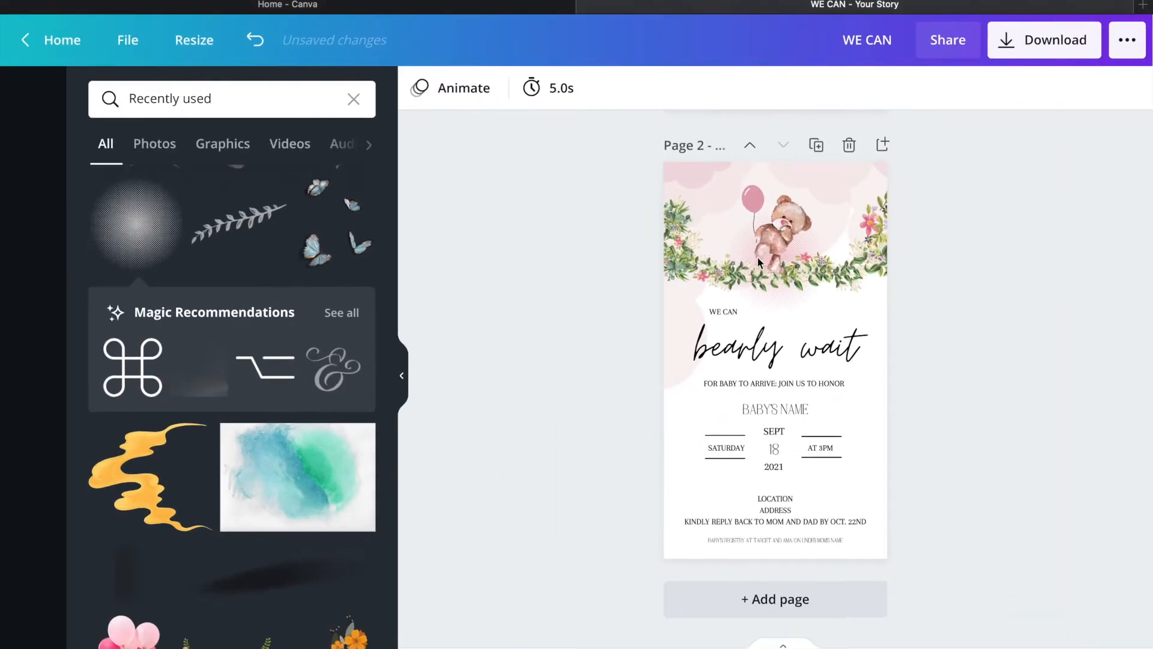
Step: Reposition the balloon so its string meets the bear's paw and bring it forward one level
mouse_move(752, 197)
left_mouse_down()
mouse_move(726, 178)
mouse_move(746, 205)
left_mouse_up()
left_click(533, 359)
left_click(925, 88)
left_click(744, 139)
left_click(466, 301)
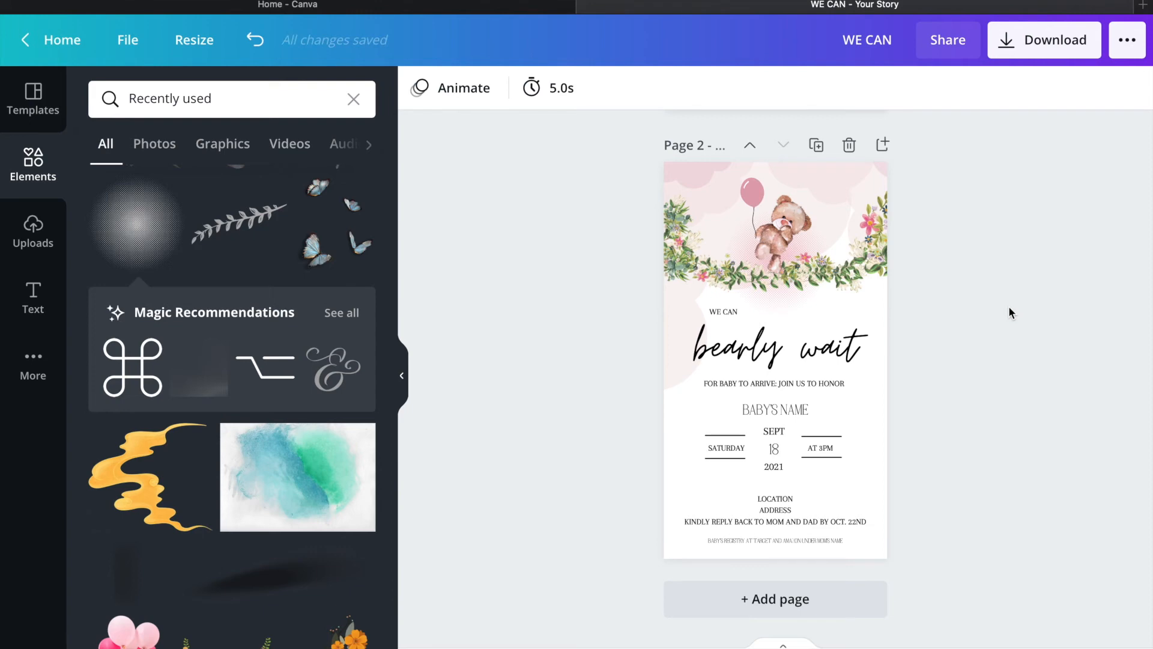
Step: Add the eucalyptus cluster from the recently used elements as a small piece in the garland, to the right of the bear
left_click_drag(394, 399, 388, 275)
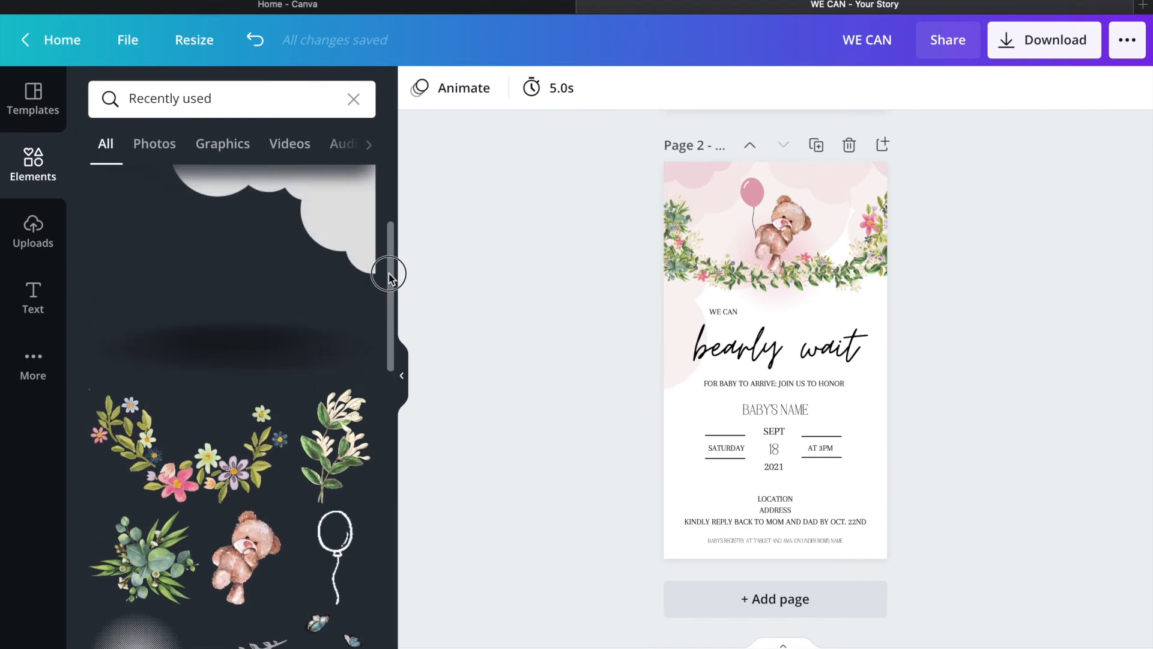
left_click(144, 555)
left_click_drag(779, 370, 847, 270)
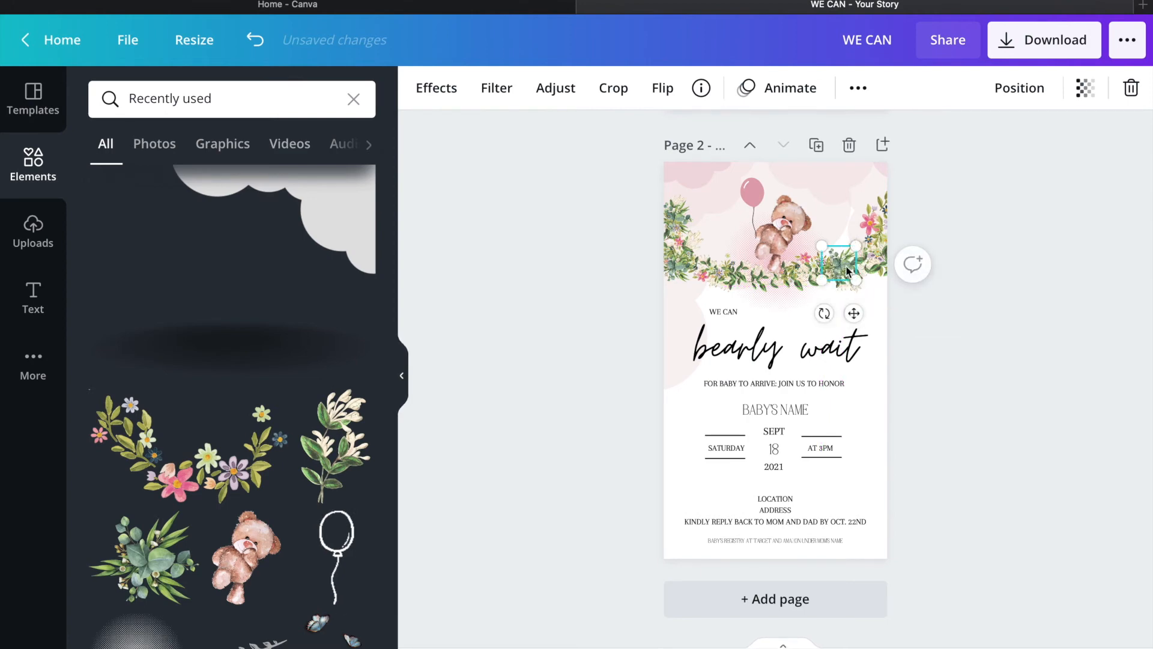
Step: Search the elements for "pink flowers" and place a small peach-pink bloom on the garland's lower left section
left_click(352, 100)
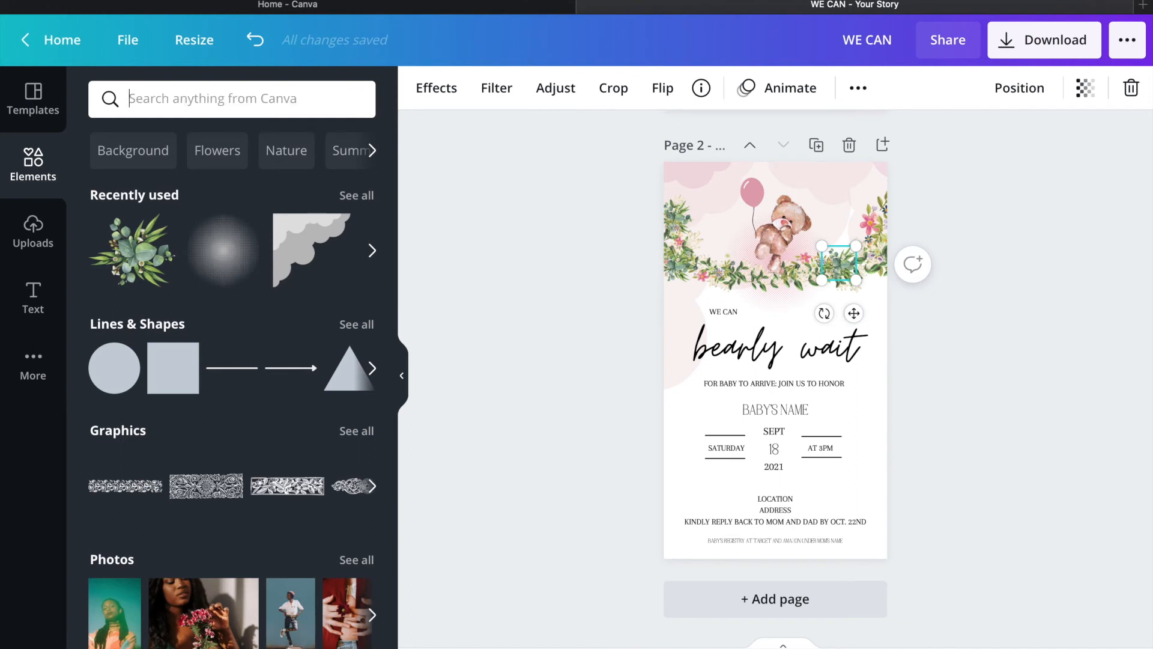
key("Return")
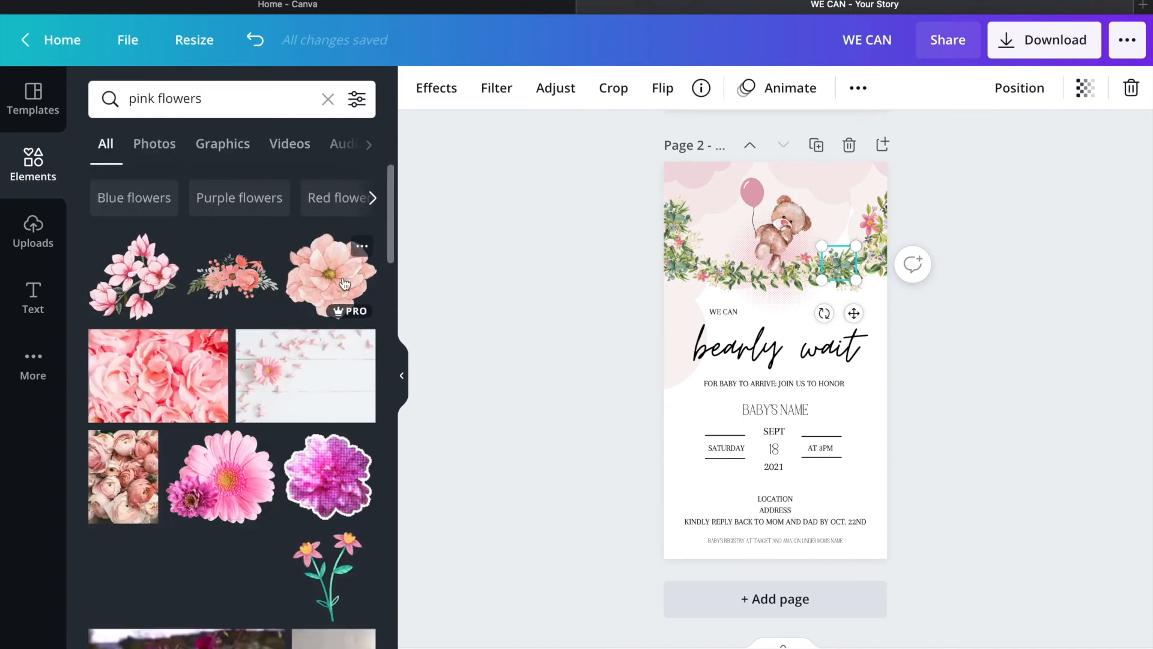
left_click(345, 283)
left_click_drag(786, 372, 713, 283)
left_click_drag(727, 324, 729, 327)
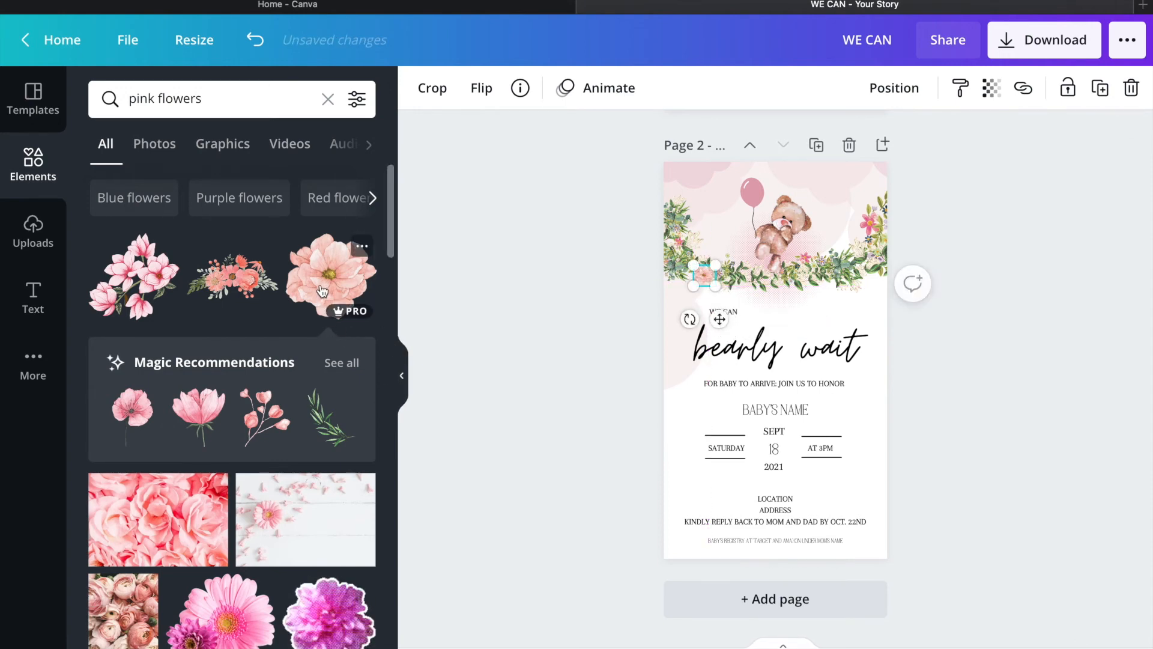
Step: Add another small peach-pink bloom over the pink flowers at the garland's upper right end
left_click(340, 262)
left_click_drag(789, 406, 873, 318)
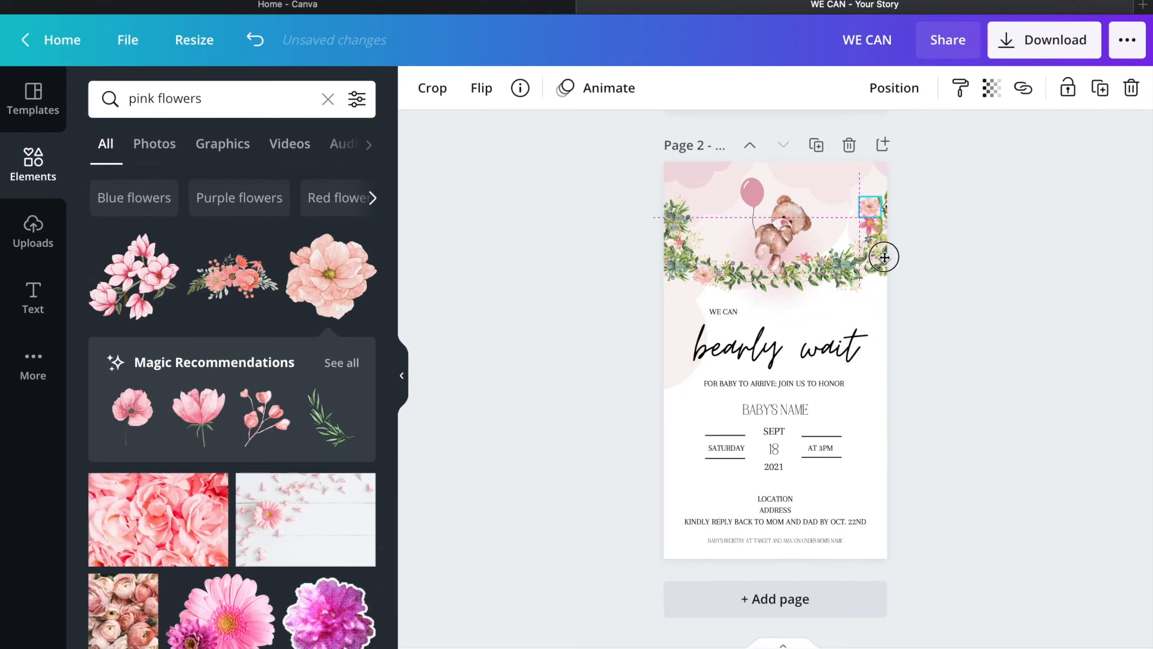
left_click_drag(885, 273, 885, 273)
left_click(968, 354)
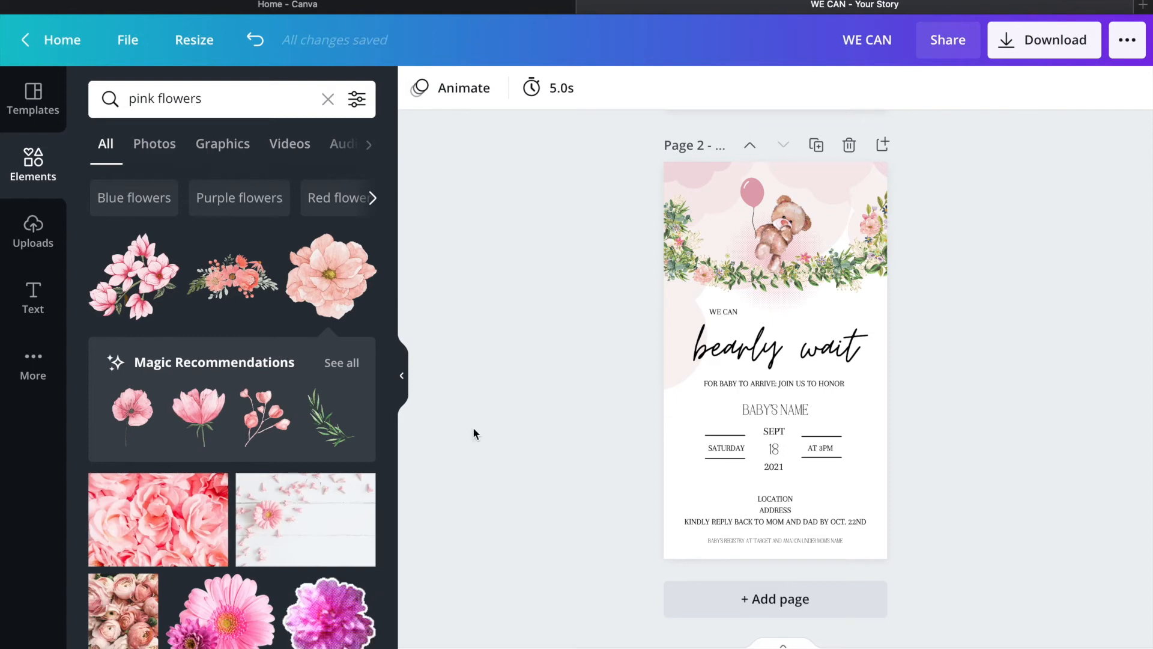
Step: Add a third small peach-pink bloom and set it on the garland just to the right of the bear's feet
left_click(324, 290)
left_click_drag(781, 403, 764, 325)
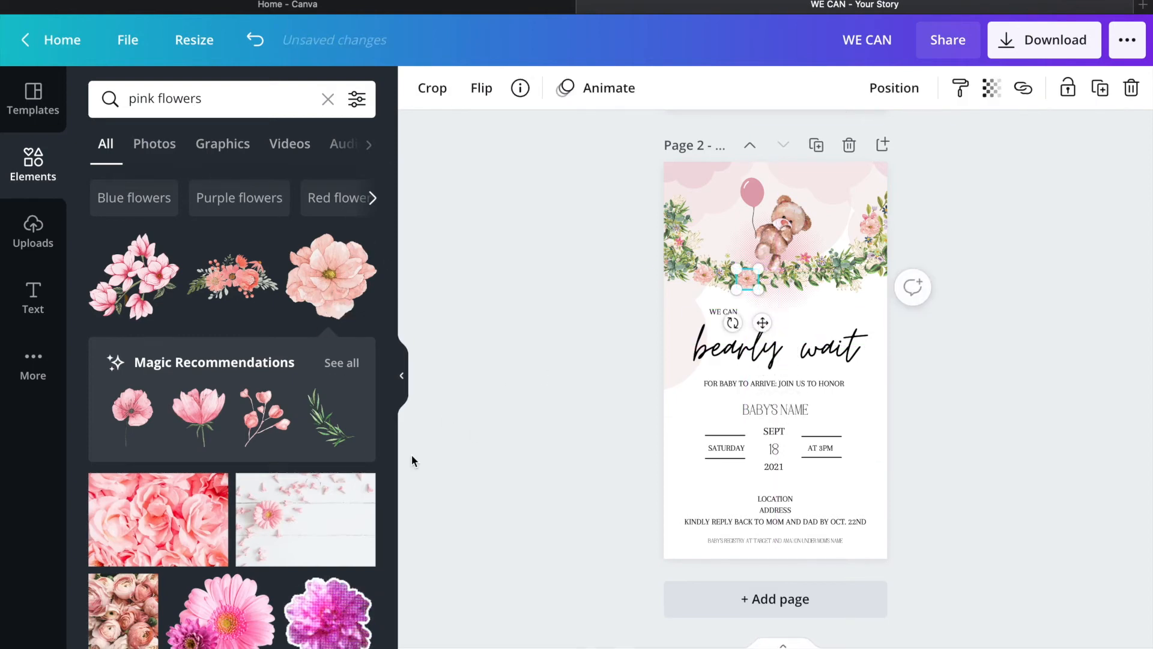
left_click_drag(388, 244, 454, 200)
left_click_drag(762, 327, 821, 311)
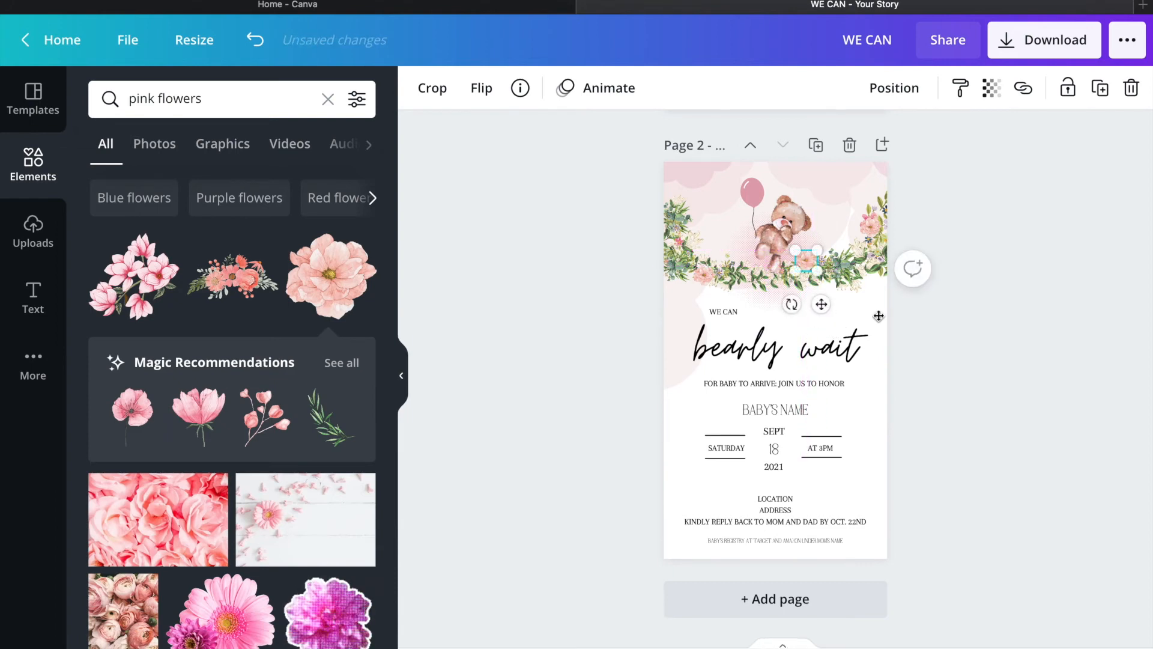
left_click(969, 349)
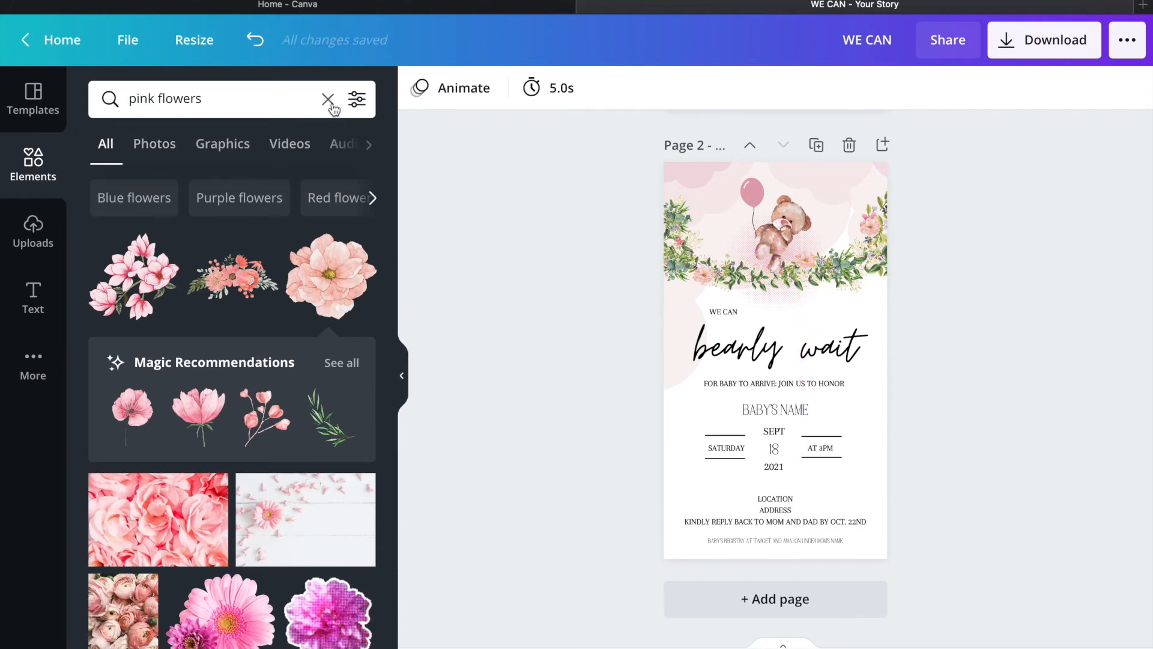
Step: Add the white-blossom branch from the recently used elements, laid sideways as a small piece in the garland beneath the bear
left_click(327, 99)
left_click(371, 248)
left_click(375, 250)
left_click(282, 254)
left_click_drag(791, 411, 812, 273)
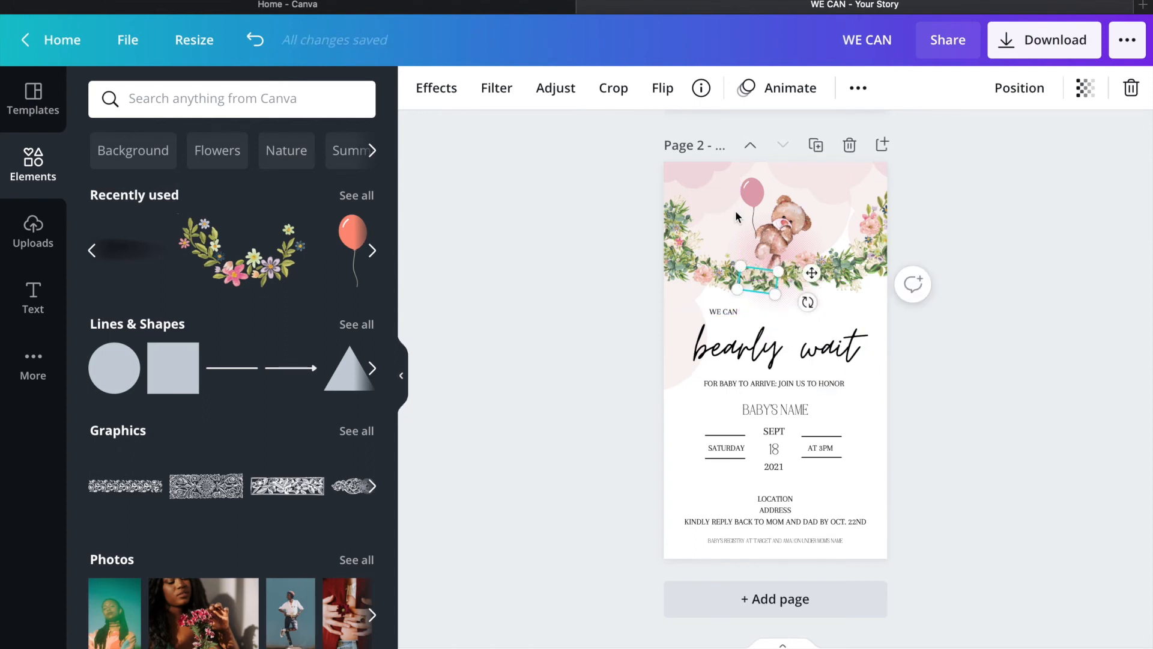
left_click(662, 88)
left_click(597, 391)
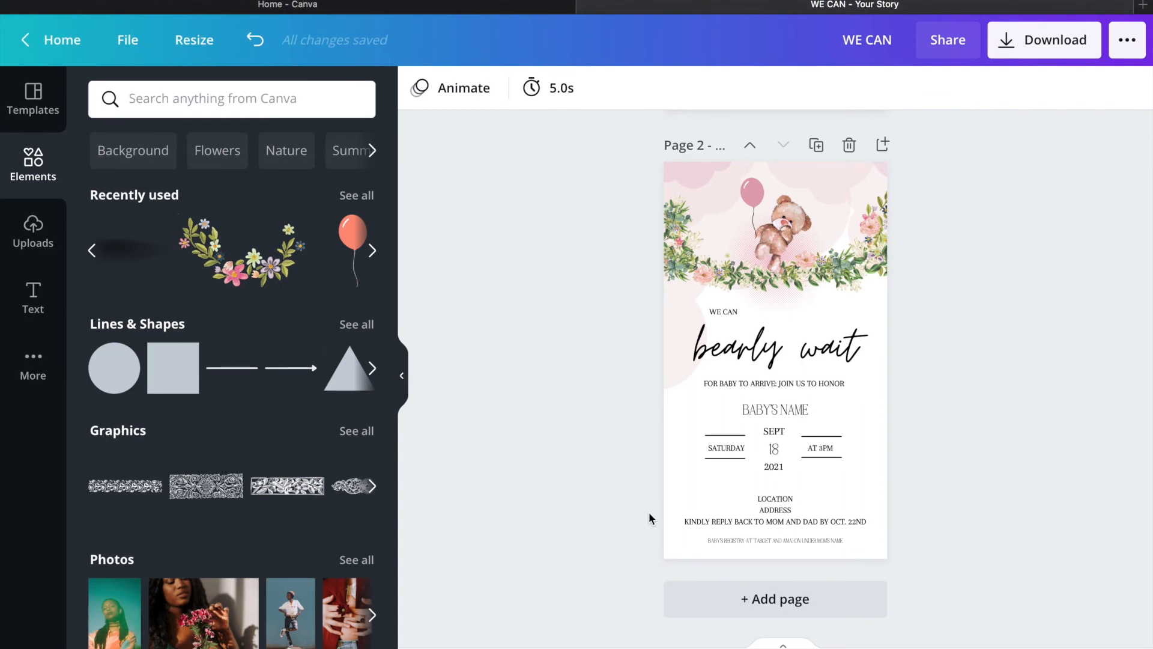
Step: Search the elements for pink butterflies and place a small, tilted pink butterfly above the flowers at the garland's right end
left_click(262, 102)
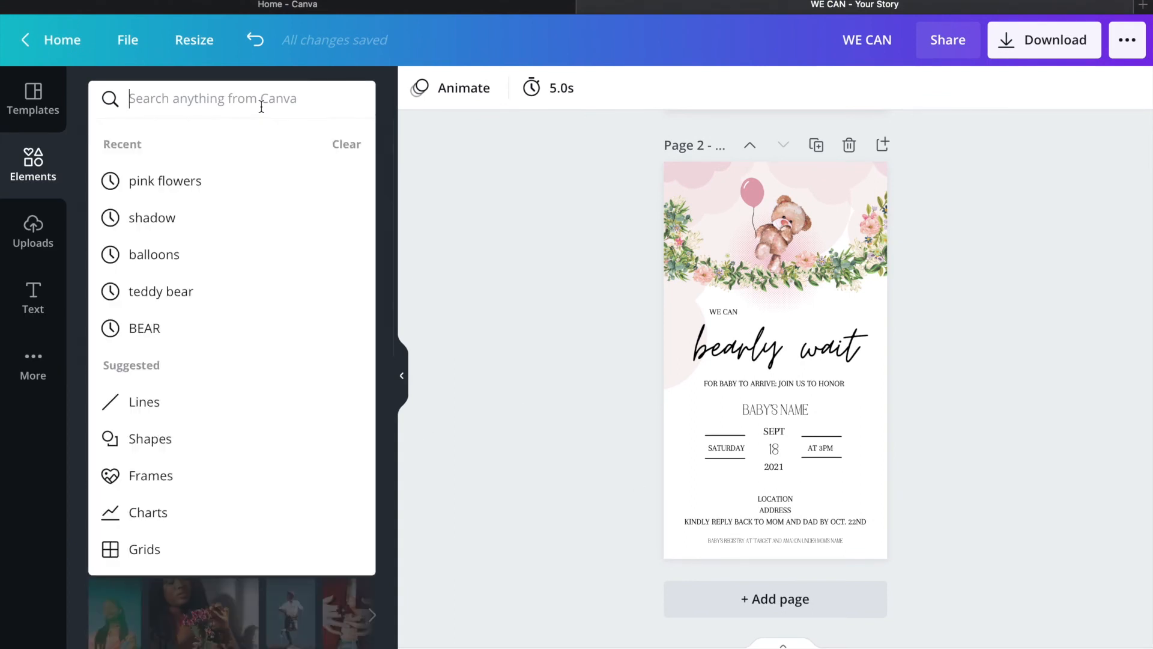
type("butt")
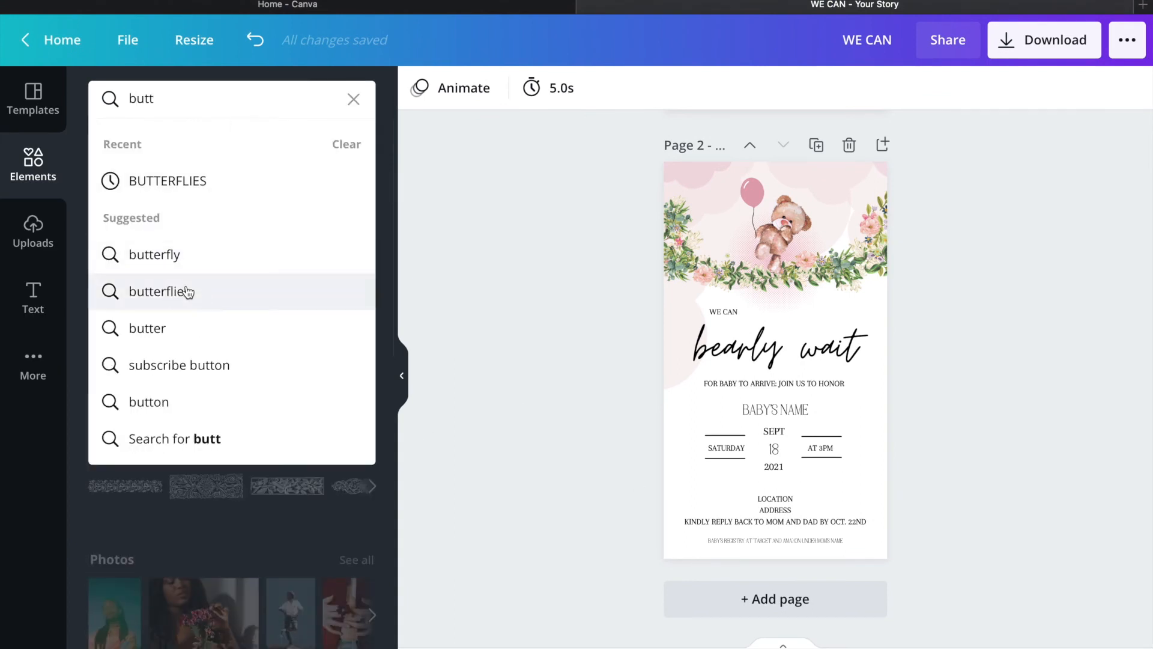
left_click(186, 291)
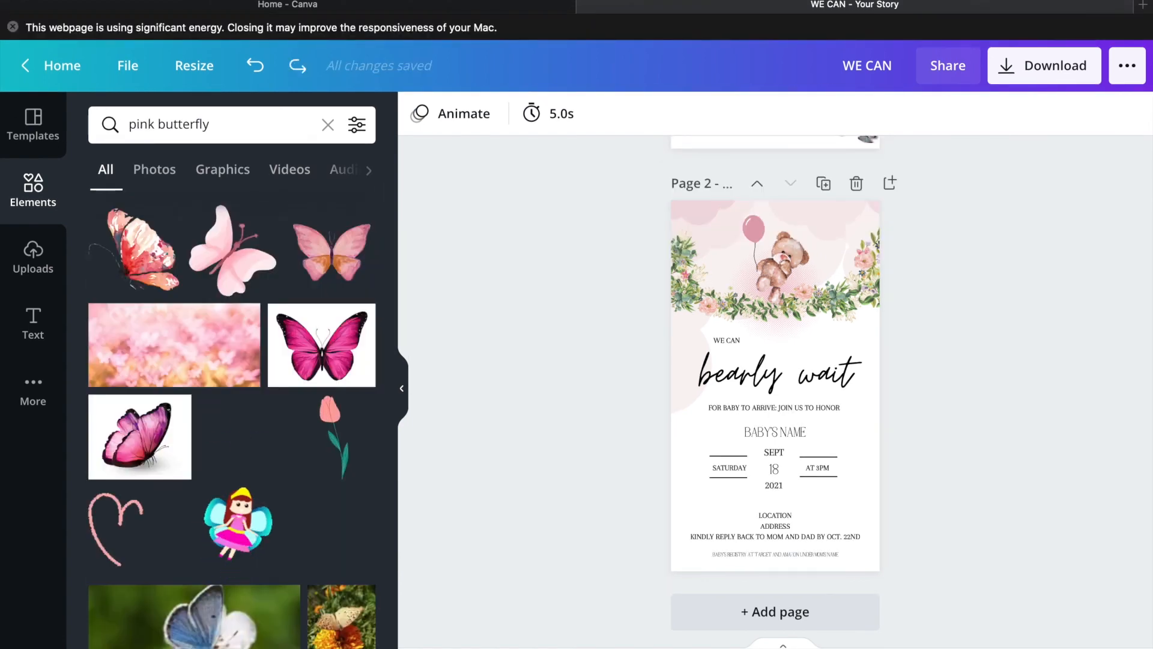
left_click(331, 251)
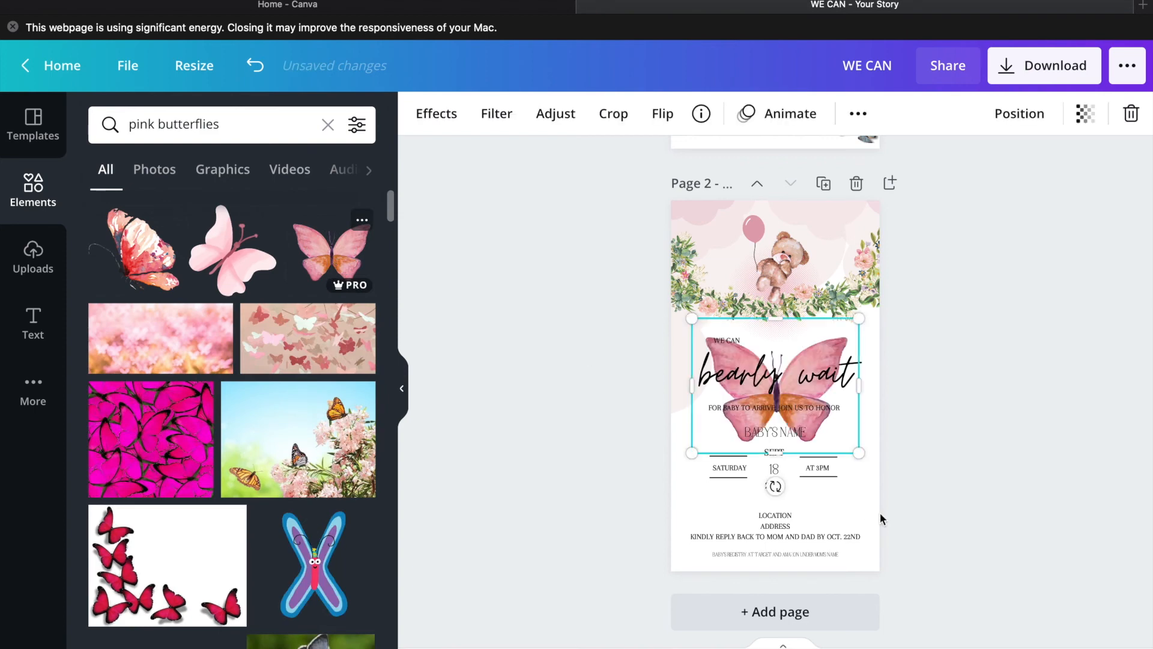
left_click_drag(758, 401, 899, 272)
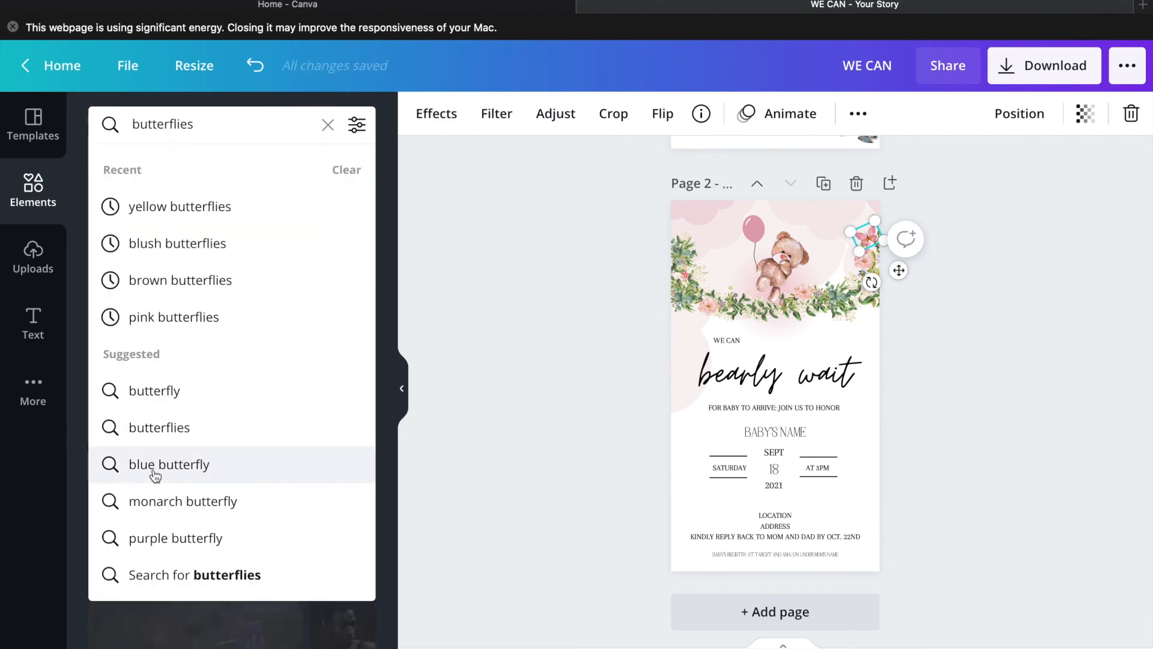
Step: Search the elements for blue butterfly and place the scattered butterfly cluster small in the invitation's lower right corner, flipped horizontally
left_click(153, 470)
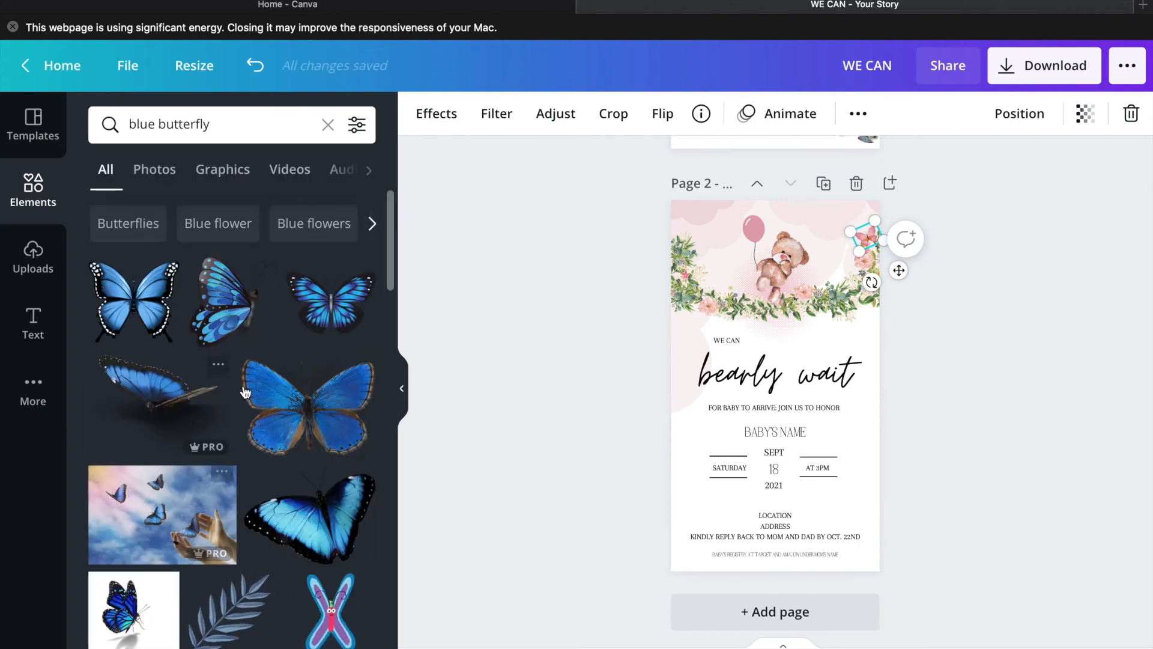
left_click_drag(390, 271, 389, 496)
left_click(362, 243)
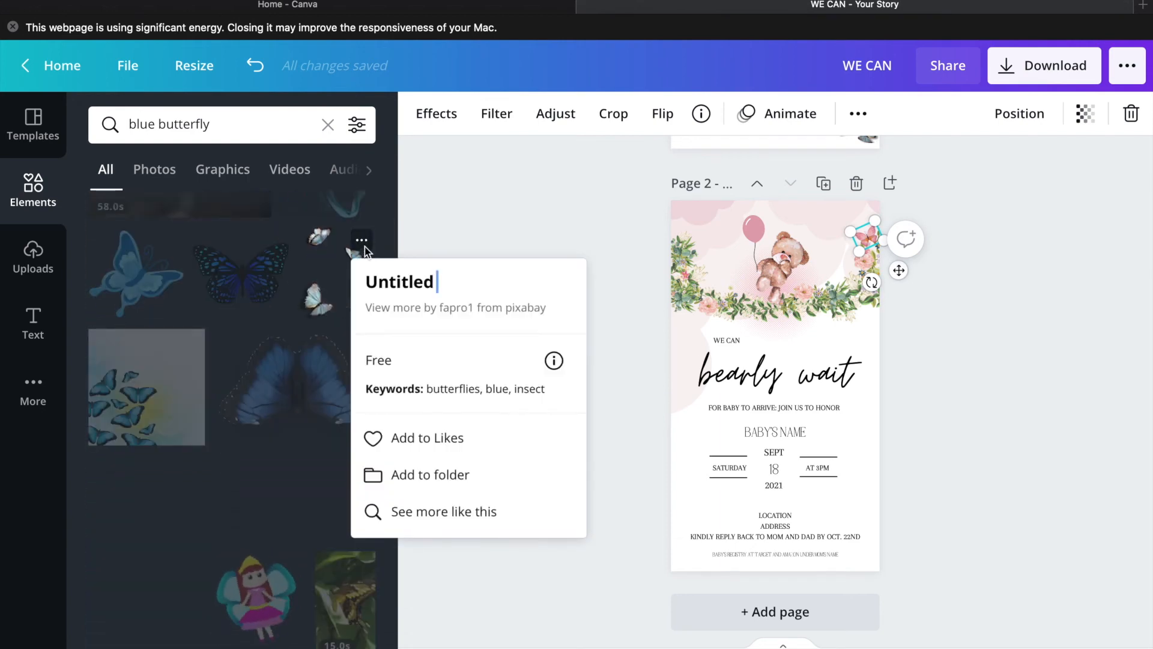
left_click(327, 282)
left_click_drag(809, 463, 872, 590)
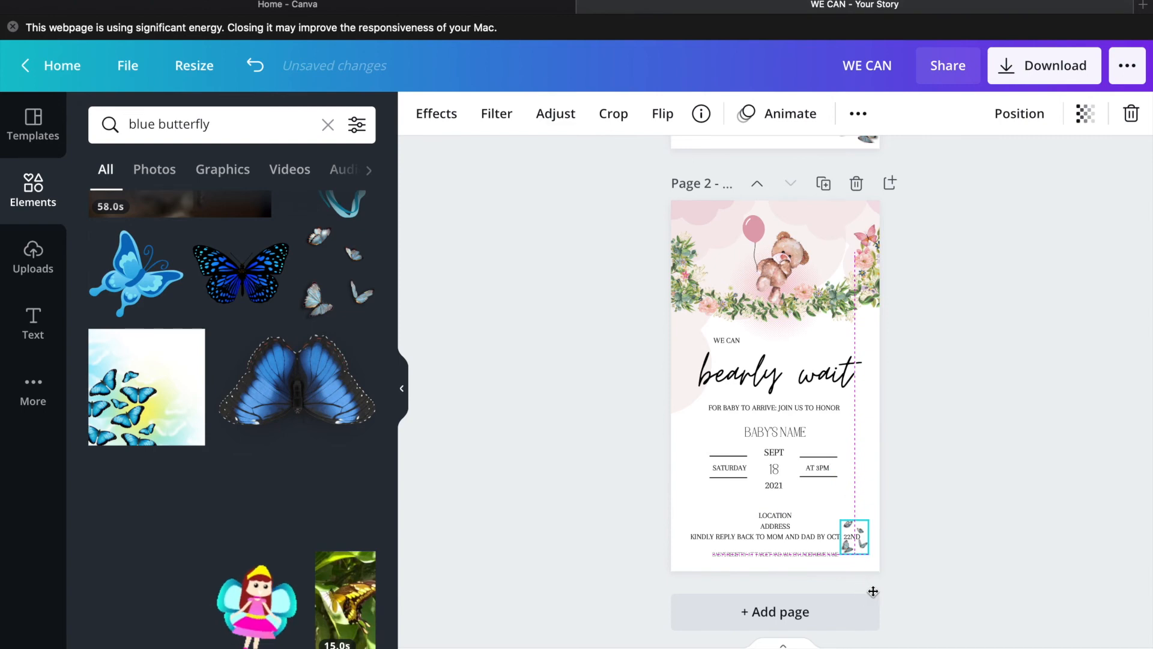
left_click(659, 118)
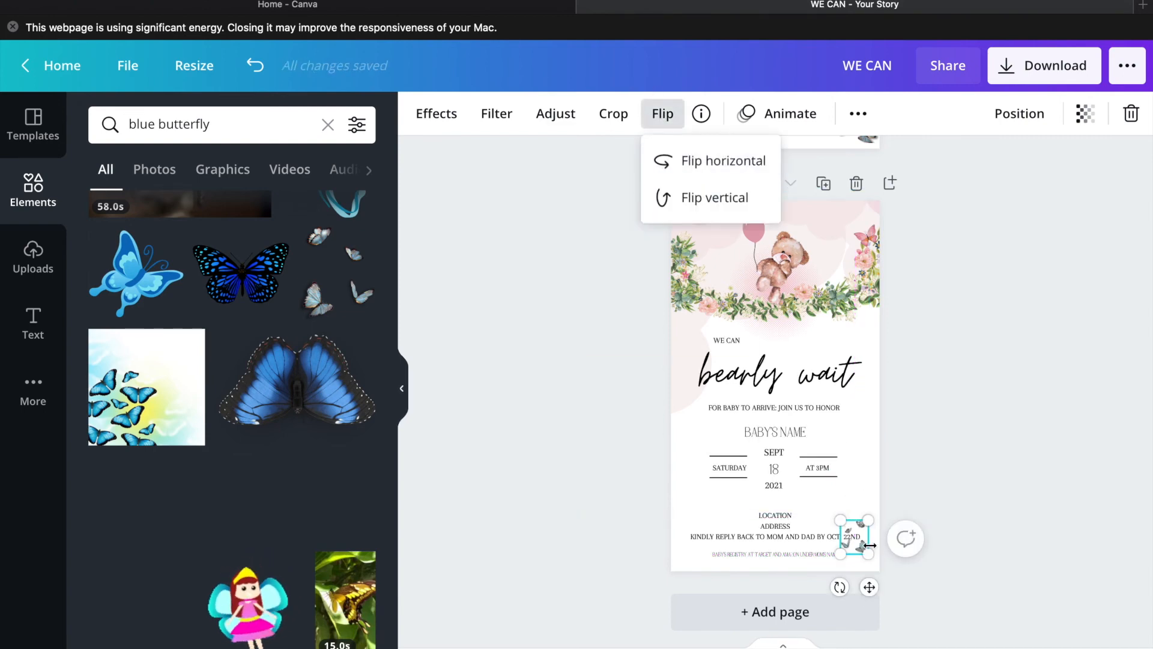
Step: Duplicate the butterfly cluster and place a larger copy, flipped horizontally, over the flowers at the garland's lower left
left_click(858, 115)
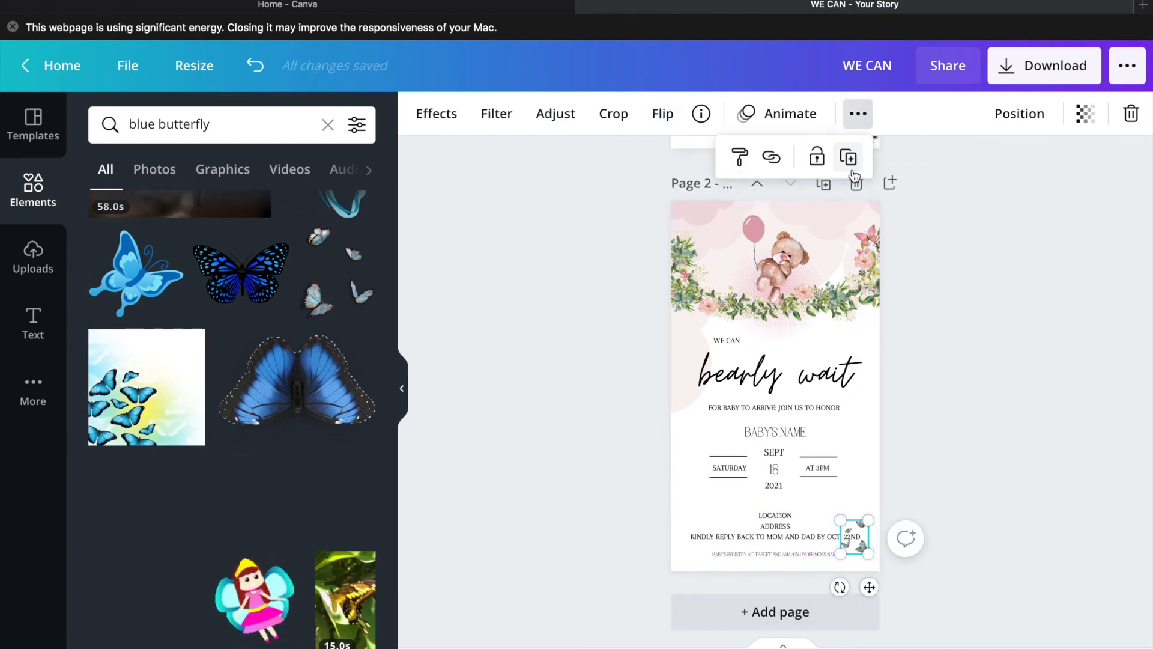
left_click_drag(832, 373, 848, 314)
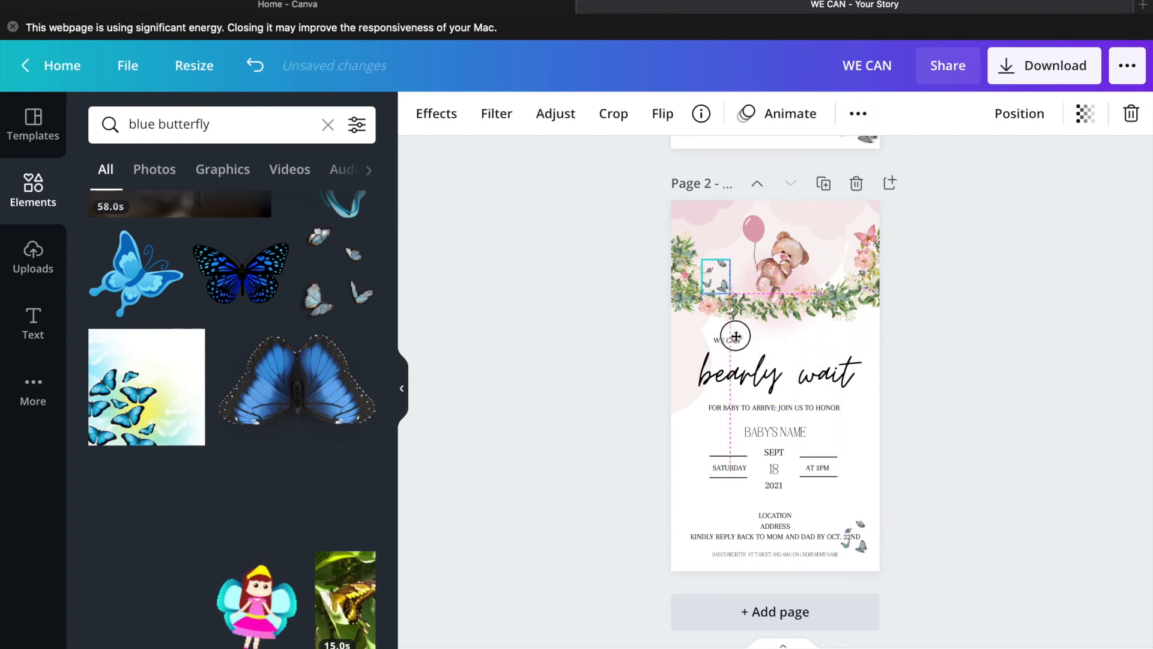
left_click_drag(695, 311, 678, 326)
left_click(663, 113)
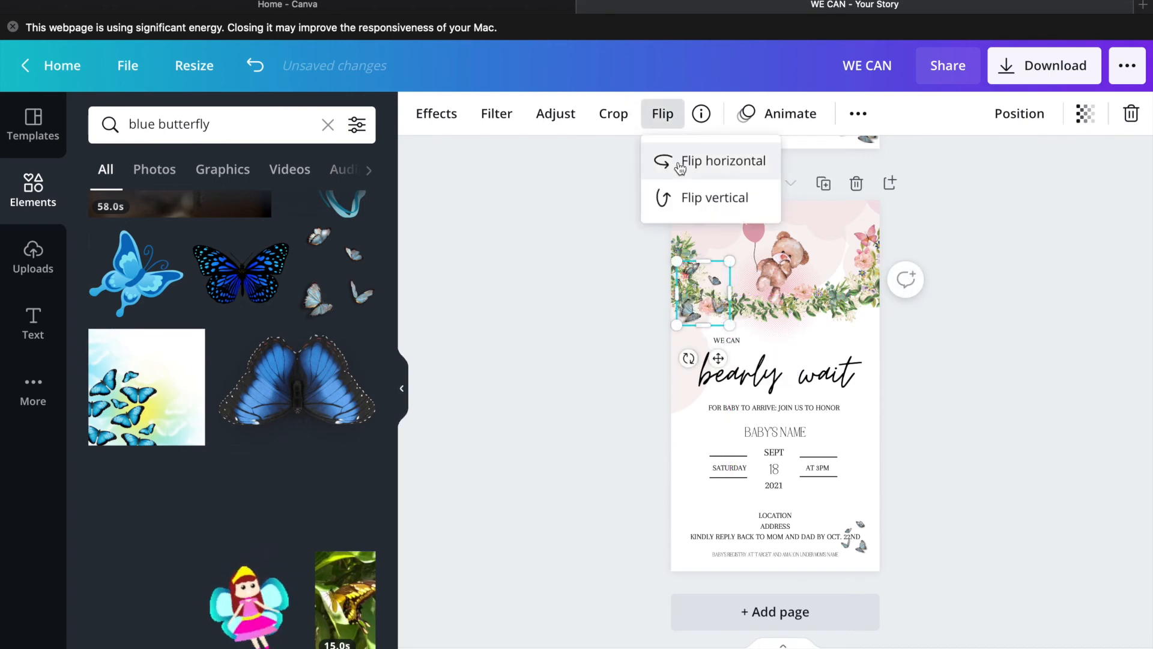
left_click_drag(718, 361, 728, 374)
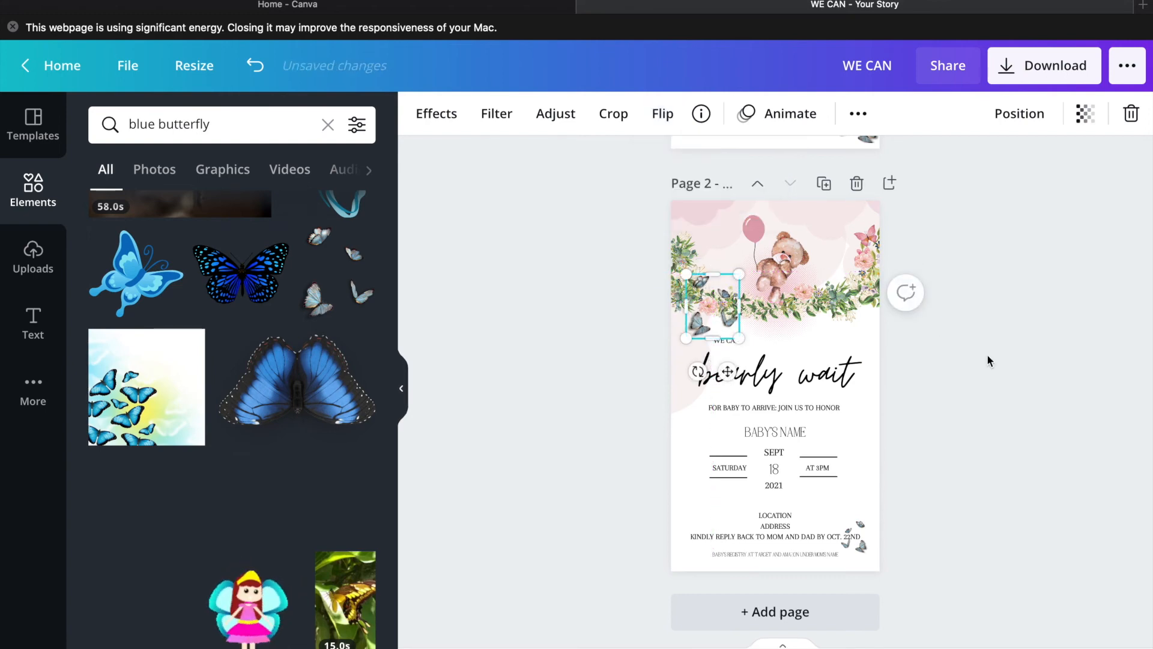
left_click(1020, 384)
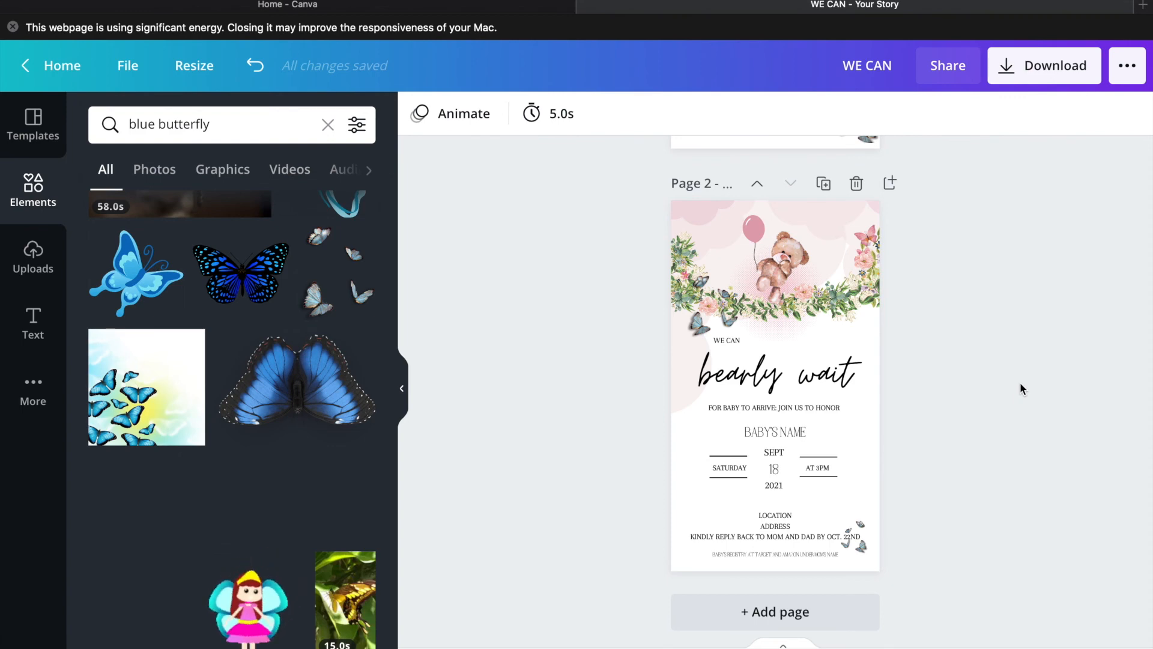
left_click(734, 334)
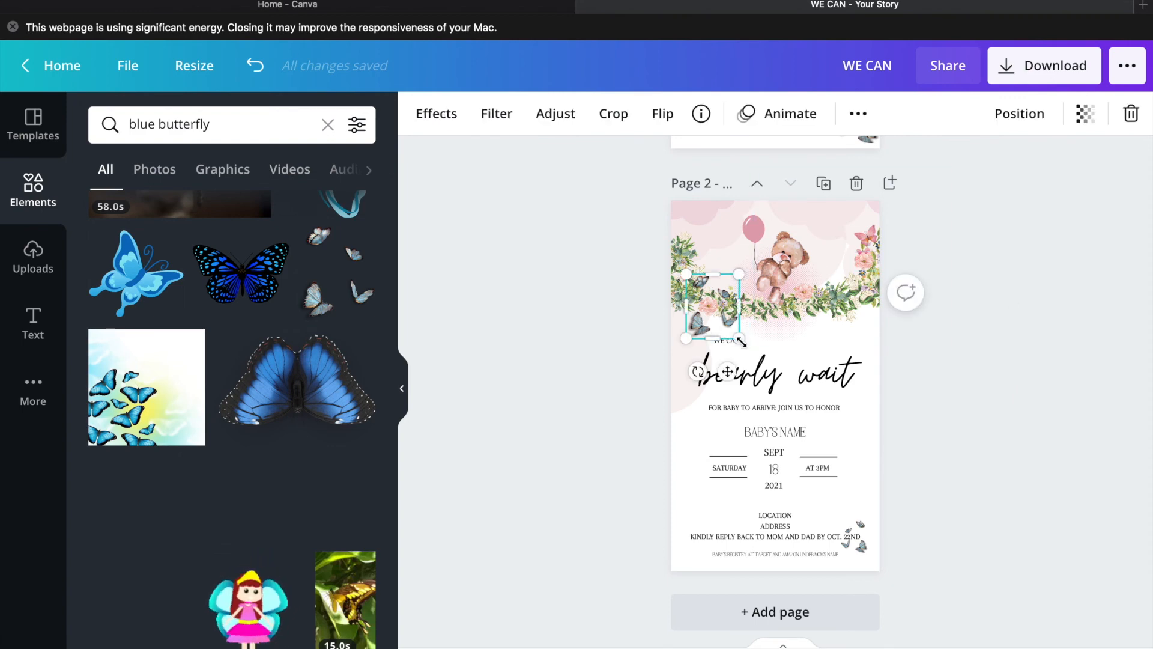
left_click_drag(738, 338, 732, 333)
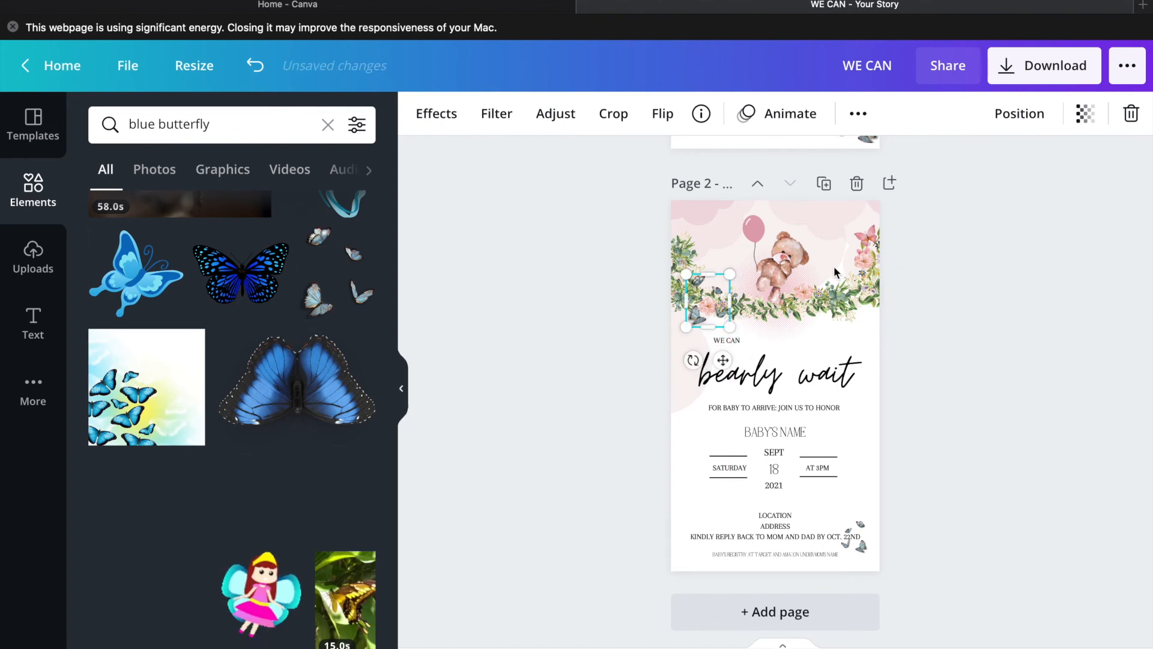
Step: Delete the pink butterfly at the garland's right end and slightly enlarge the bear's pink balloon
left_click(869, 241)
key("Delete")
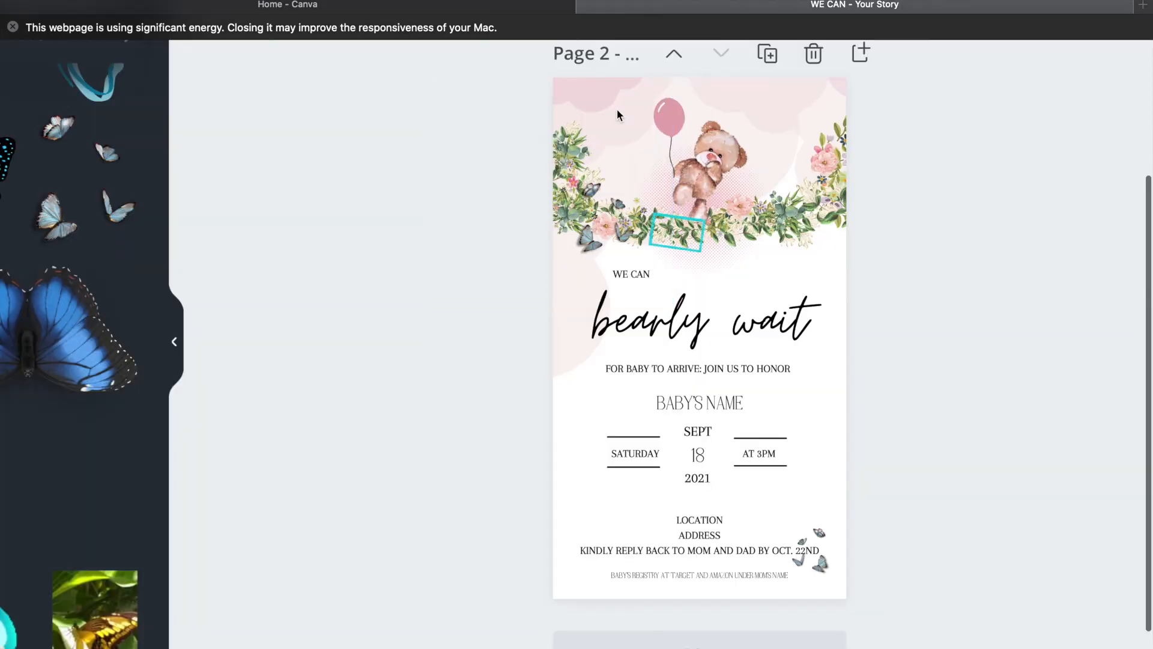
left_click(753, 226)
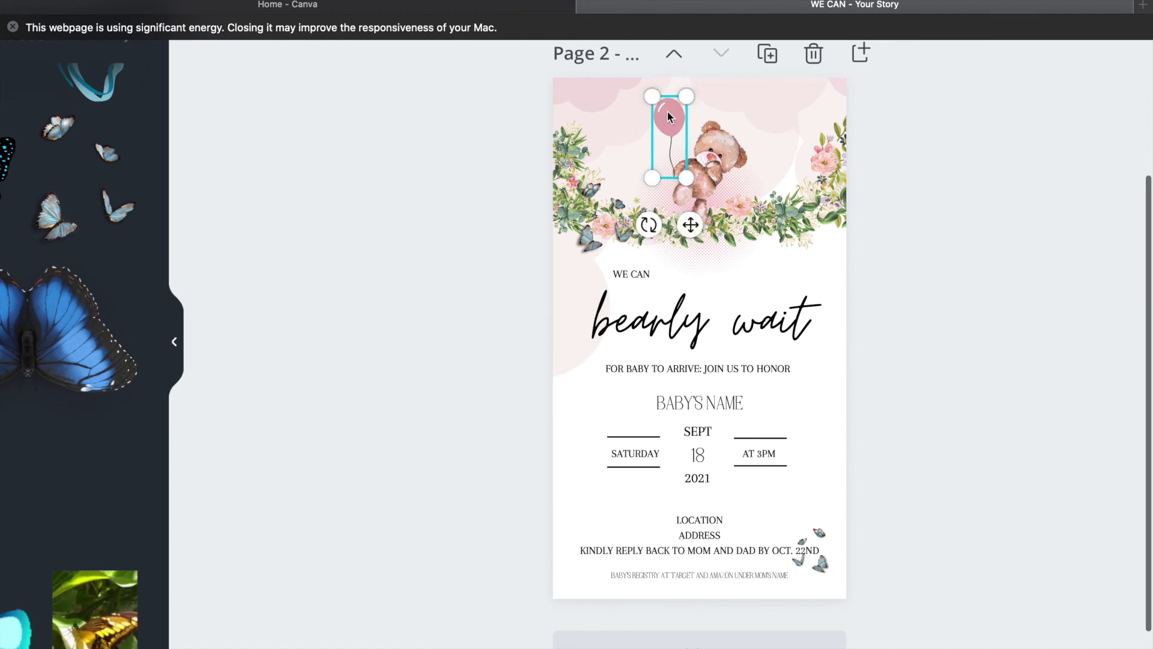
mouse_move(653, 96)
left_mouse_down()
mouse_move(661, 109)
mouse_move(645, 96)
left_mouse_up()
left_click(1012, 394)
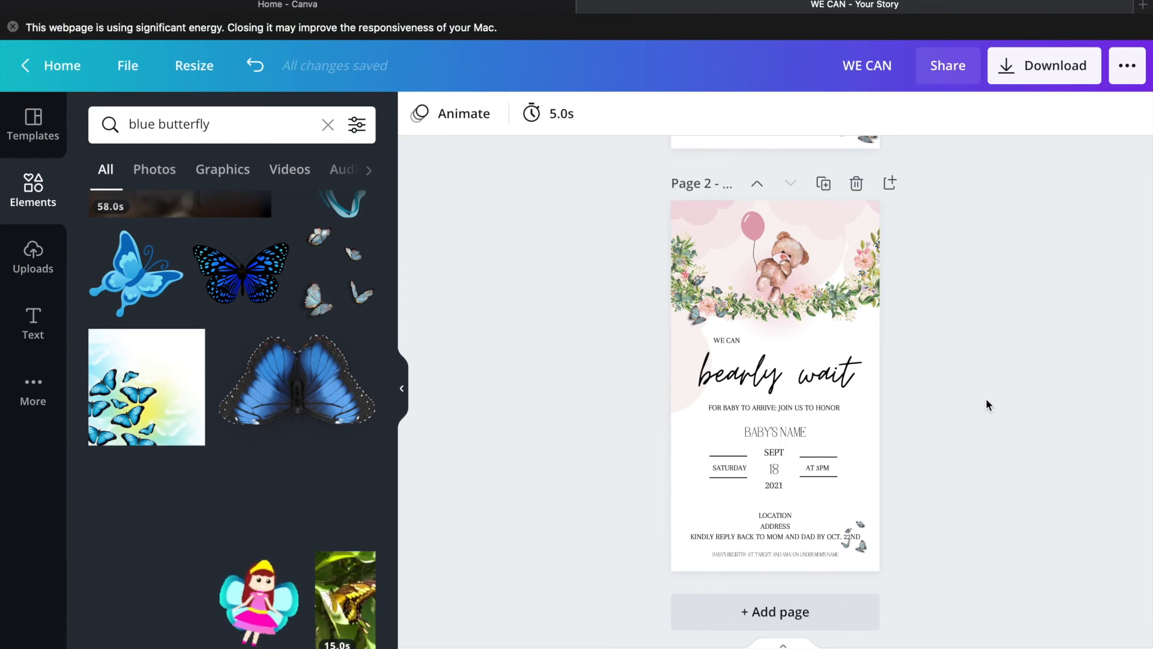
Step: Download only page 2 of the design as a PNG at size 1
left_click(1008, 79)
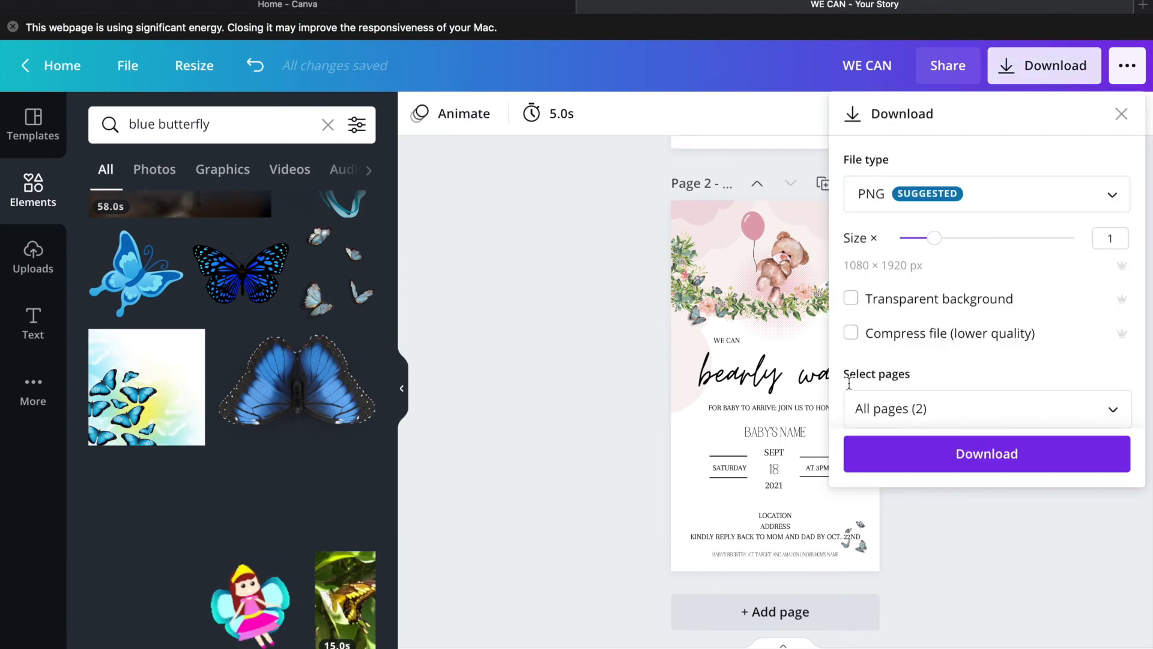
left_click(878, 421)
left_click(1110, 514)
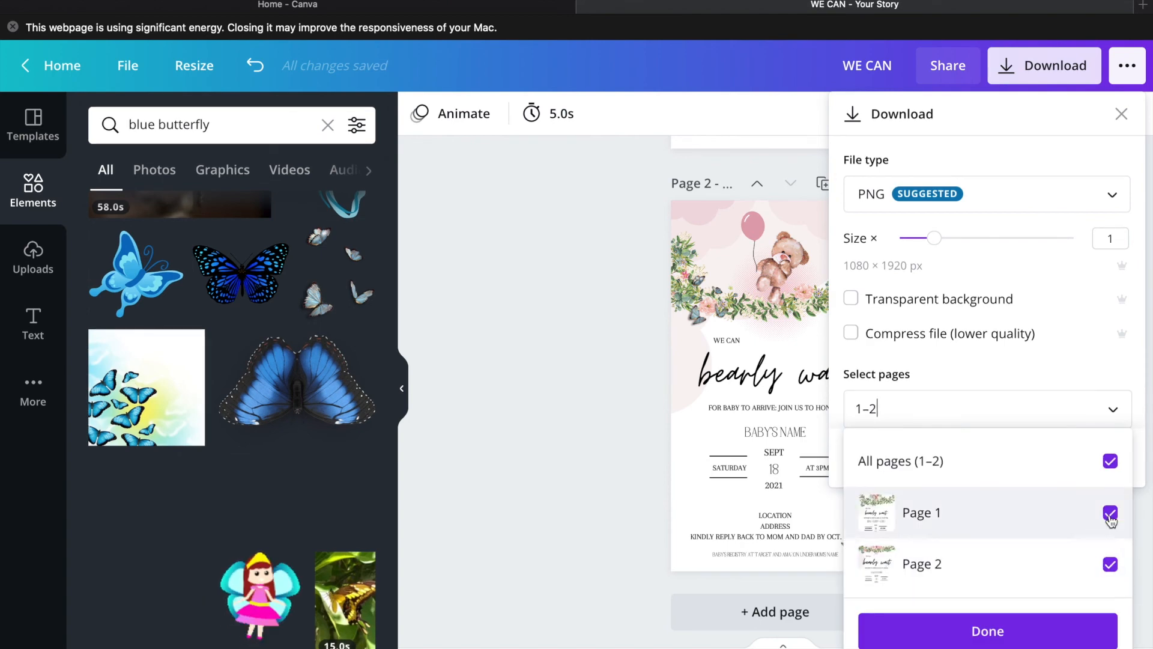
left_click(1019, 409)
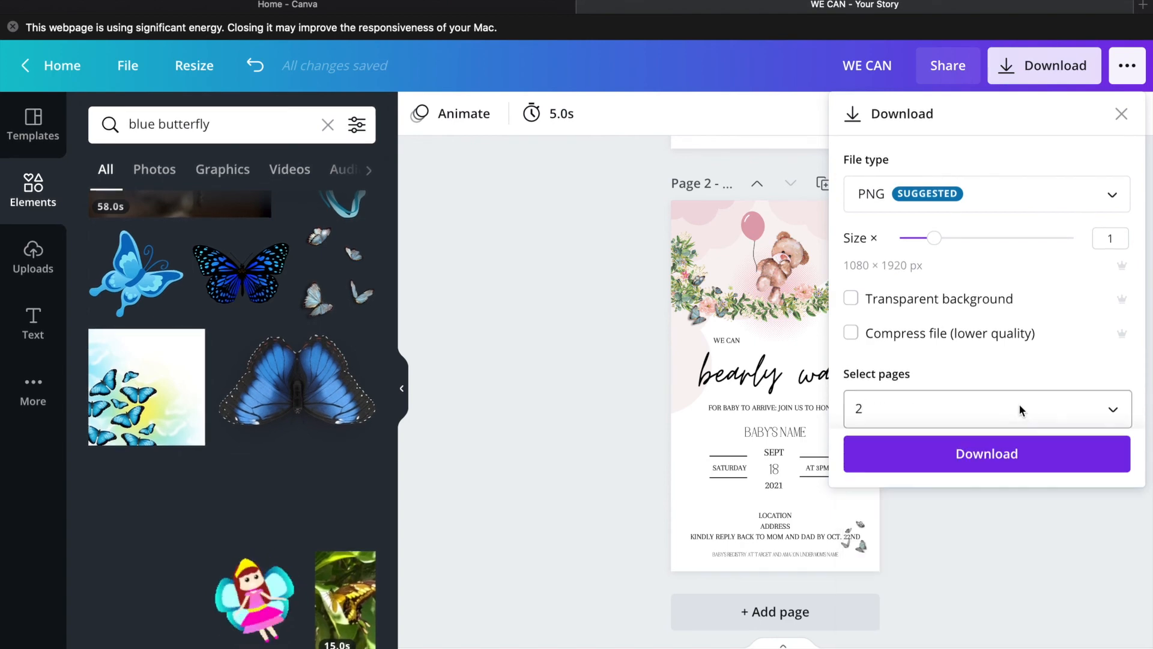
left_click(971, 463)
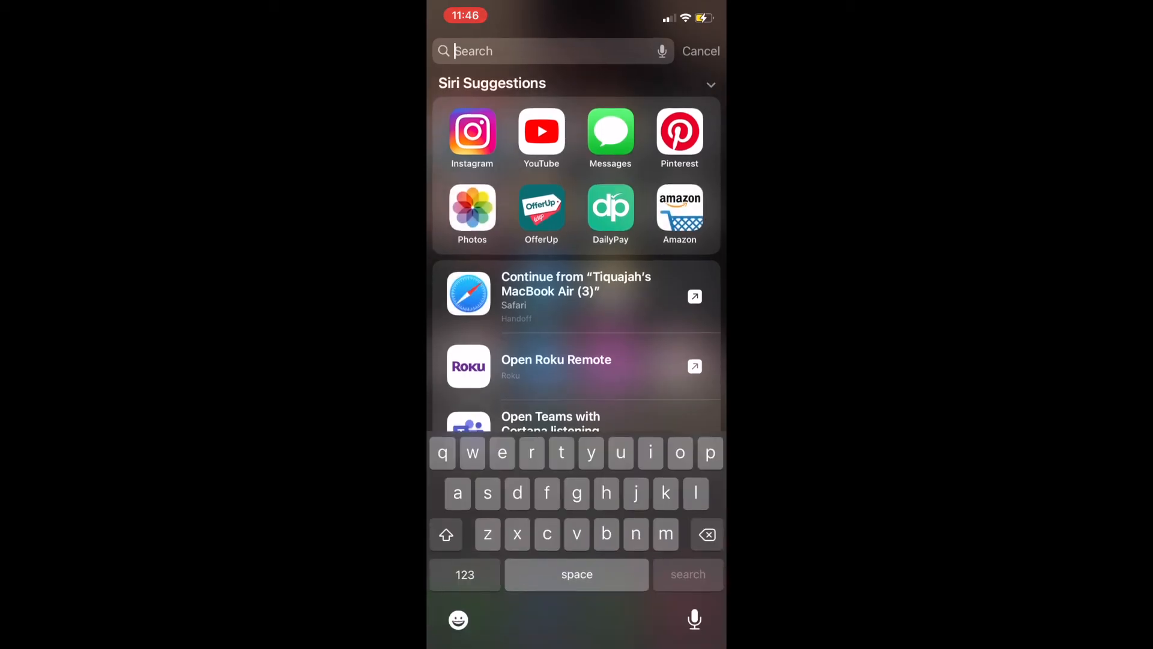
Step: Switch to YouTube on the phone, search for pink butterfly green screen videos and look over the first results
left_click(541, 131)
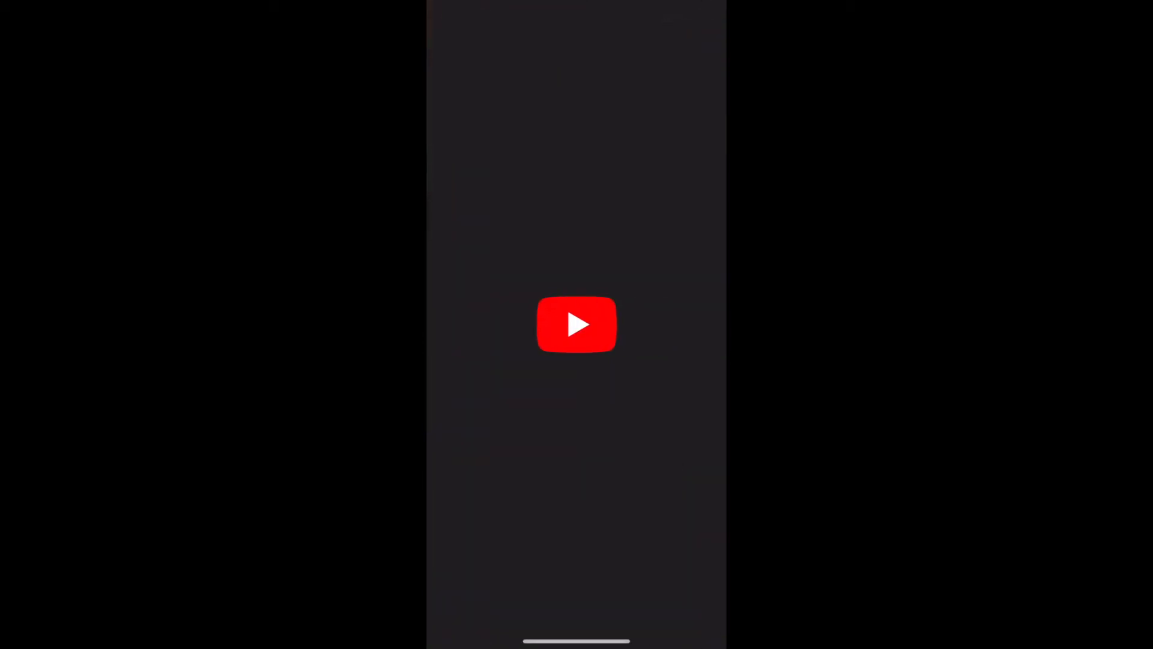
scroll(576, 353, "down", 1)
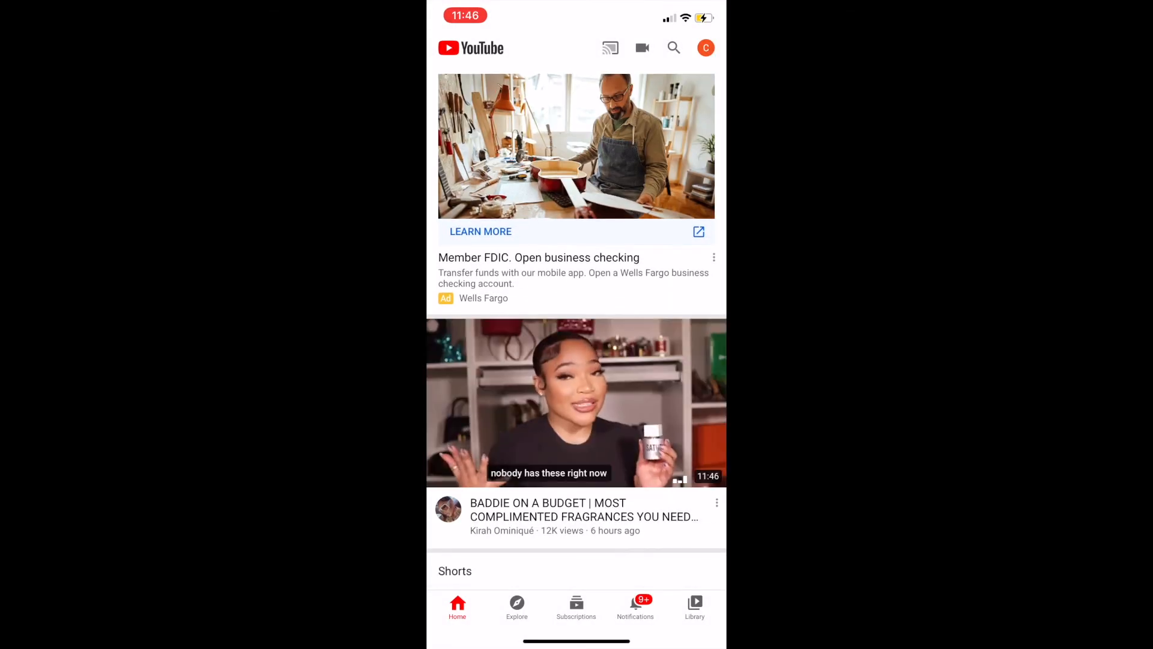
left_click(674, 48)
left_click(533, 88)
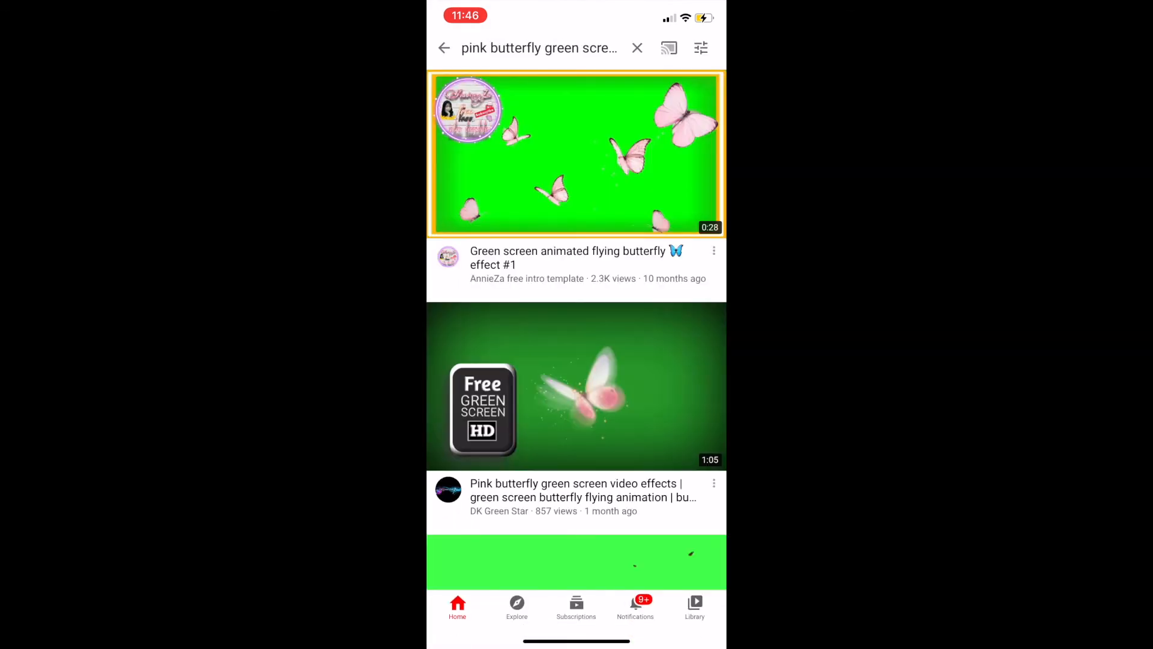
scroll(577, 326, "down", 5)
scroll(577, 326, "up", 5)
Step: Preview the "Green screen animated flying butterfly effect #1" video in full screen, skipping ahead, and return to the search results
left_click(575, 144)
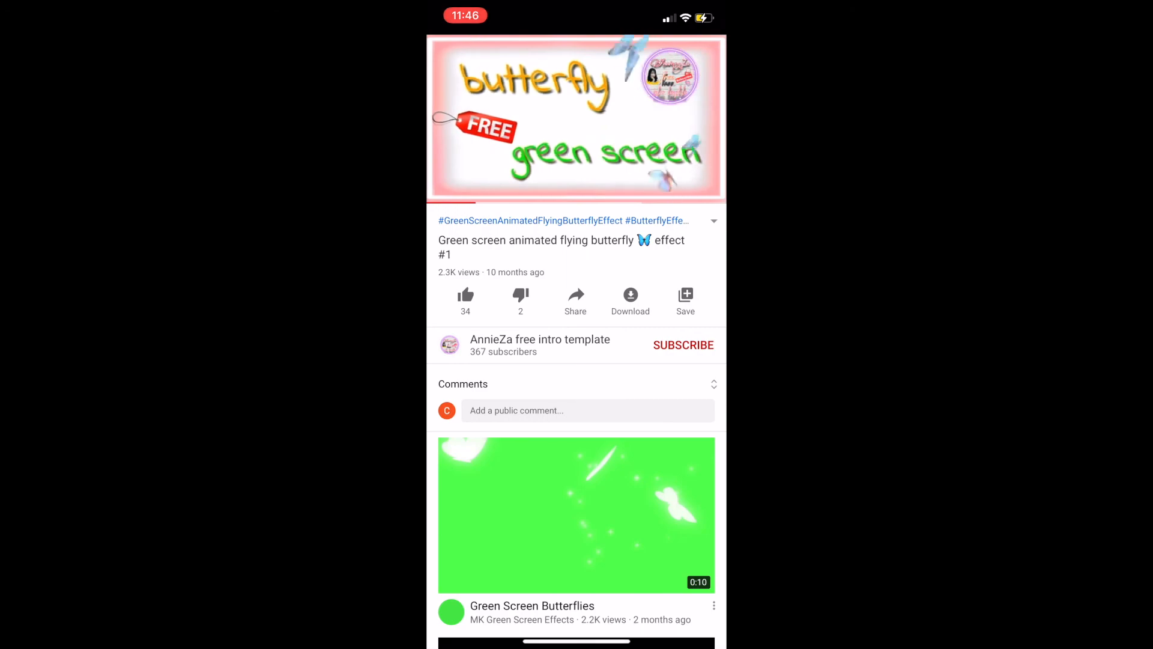
left_click(577, 119)
left_click(271, 44)
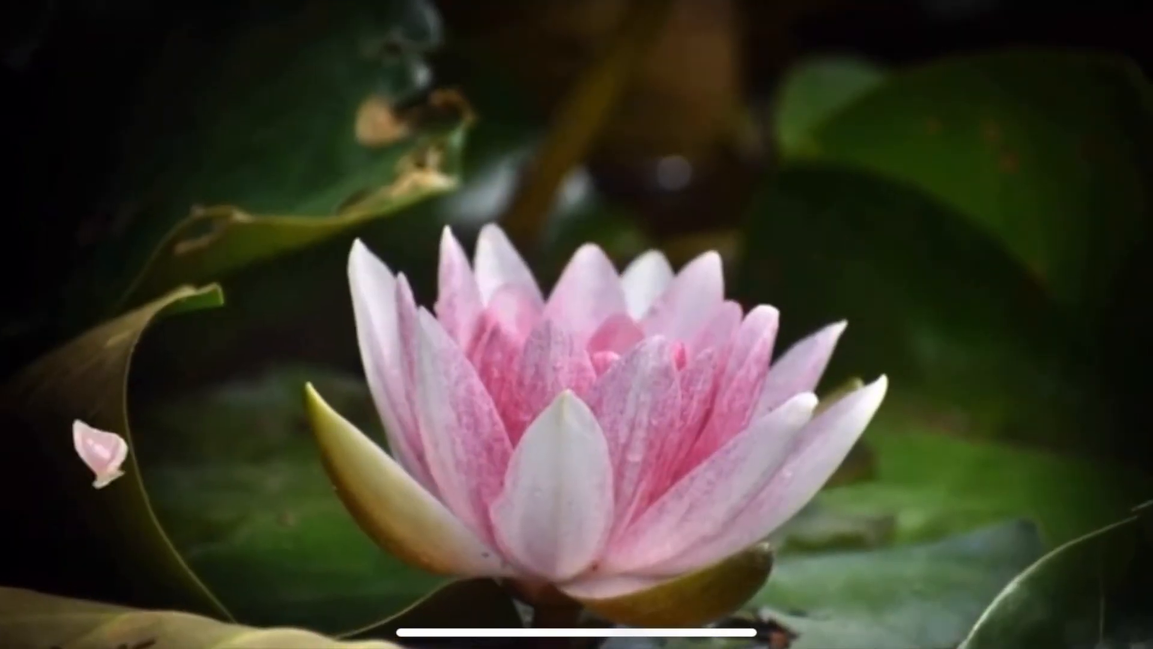
left_click(576, 325)
left_click_drag(619, 577, 798, 576)
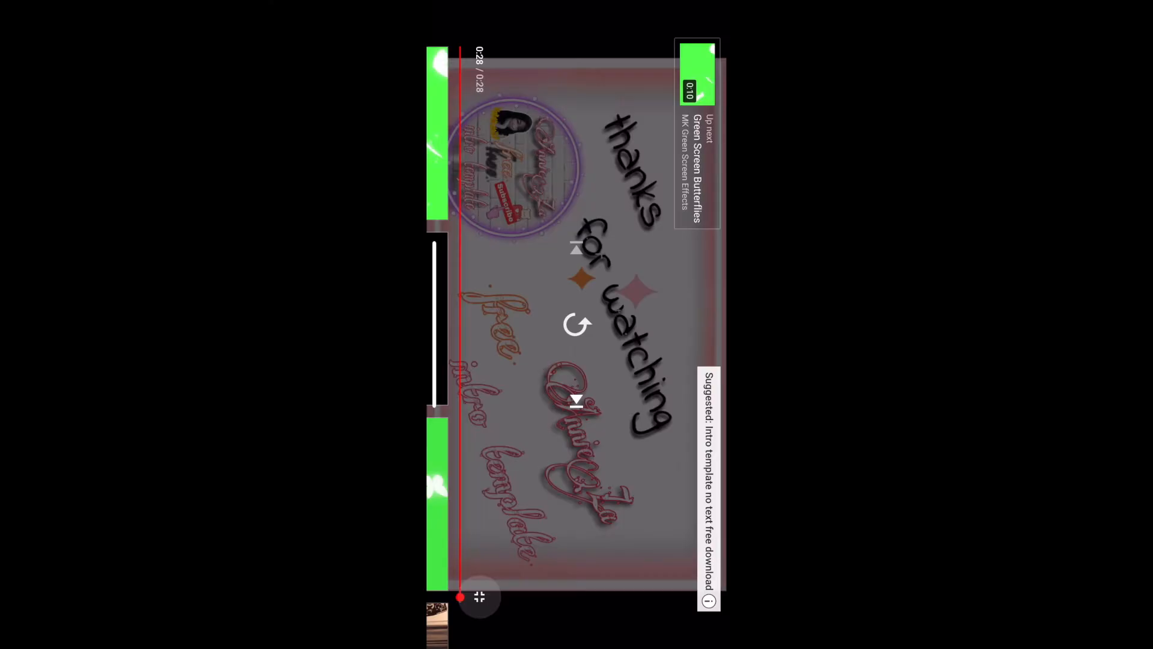
left_click_drag(577, 120, 577, 517)
Step: Find "Animated Pink Butterflies Flock on Green Screen" further down the results and preview it in full screen, skipping ahead
scroll(577, 325, "down", 15)
scroll(577, 324, "down", 10)
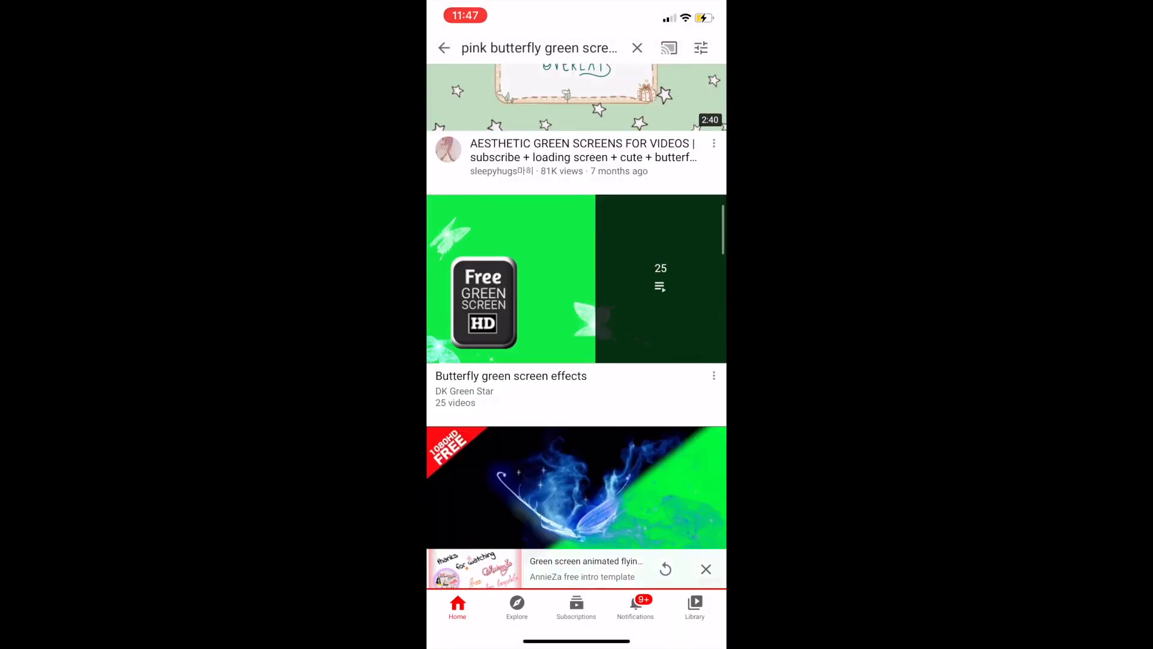
scroll(577, 325, "down", 3)
scroll(576, 324, "down", 3)
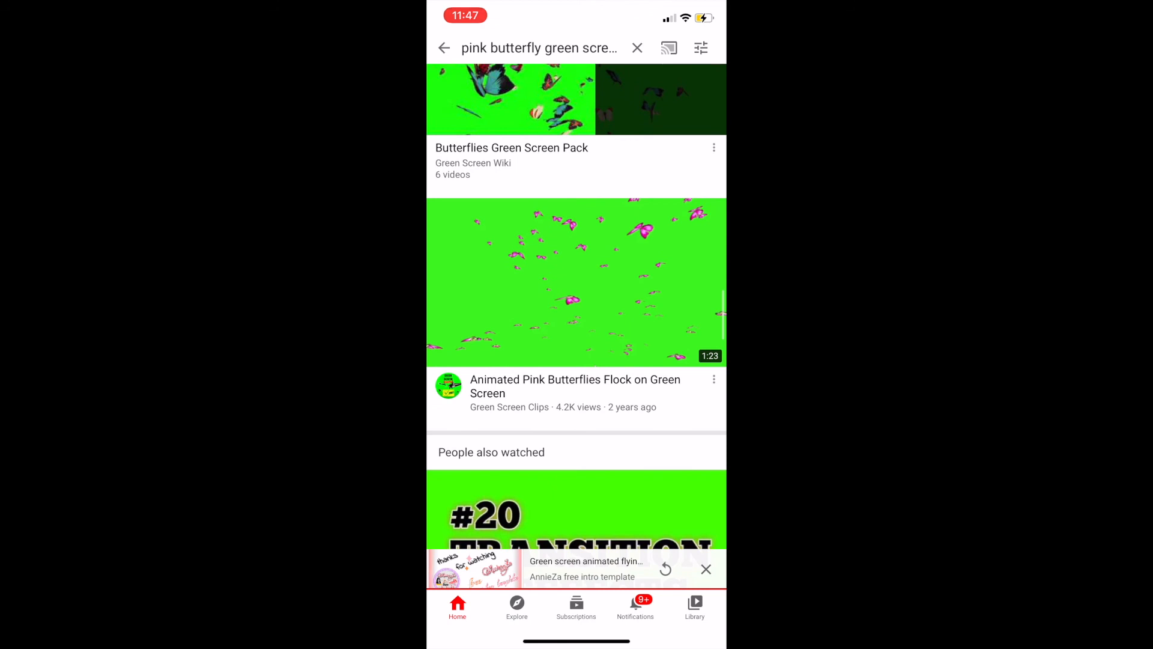
scroll(576, 324, "down", 2)
scroll(577, 324, "up", 1)
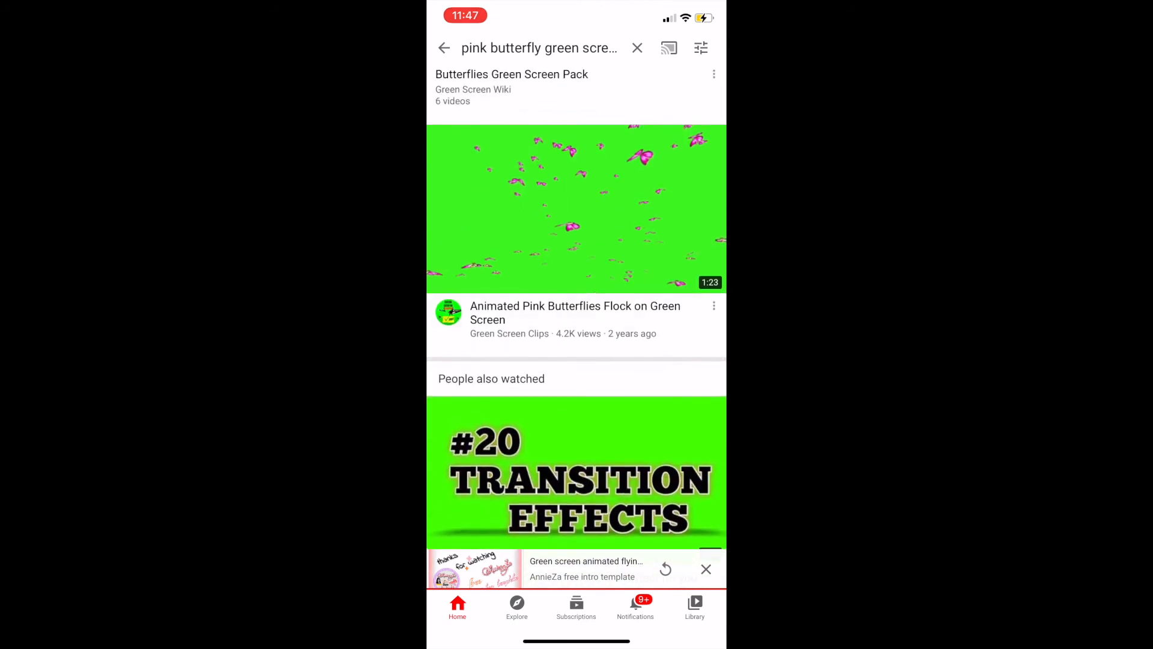
left_click(576, 283)
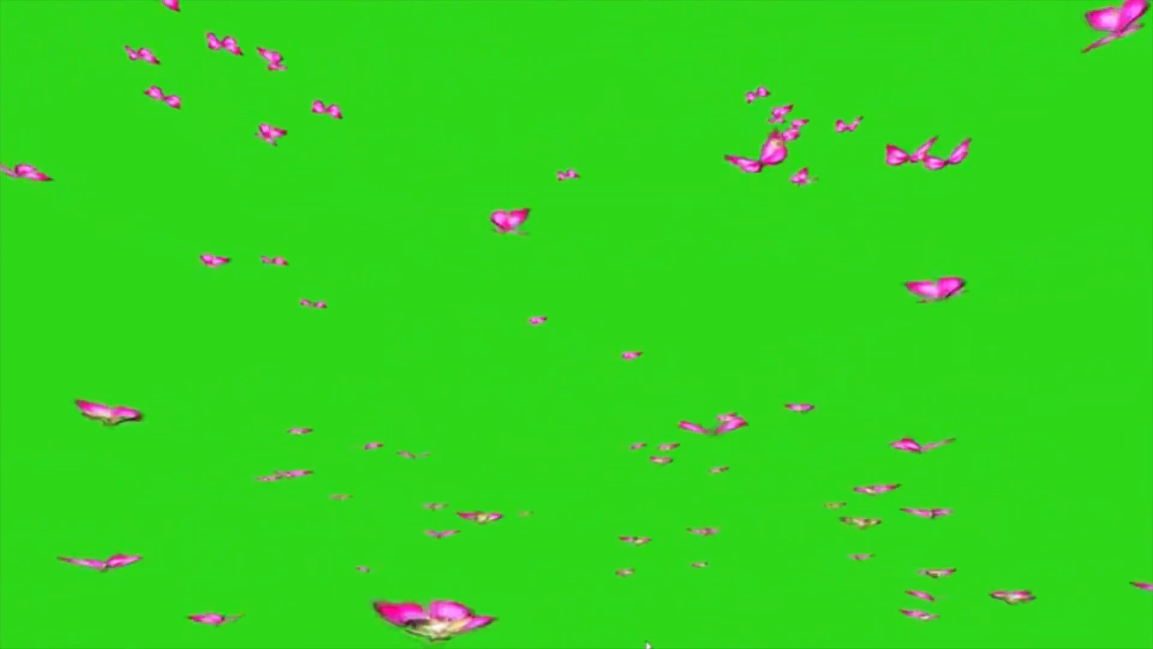
left_click(576, 324)
left_click_drag(220, 576, 907, 577)
left_click(577, 324)
left_click(1117, 534)
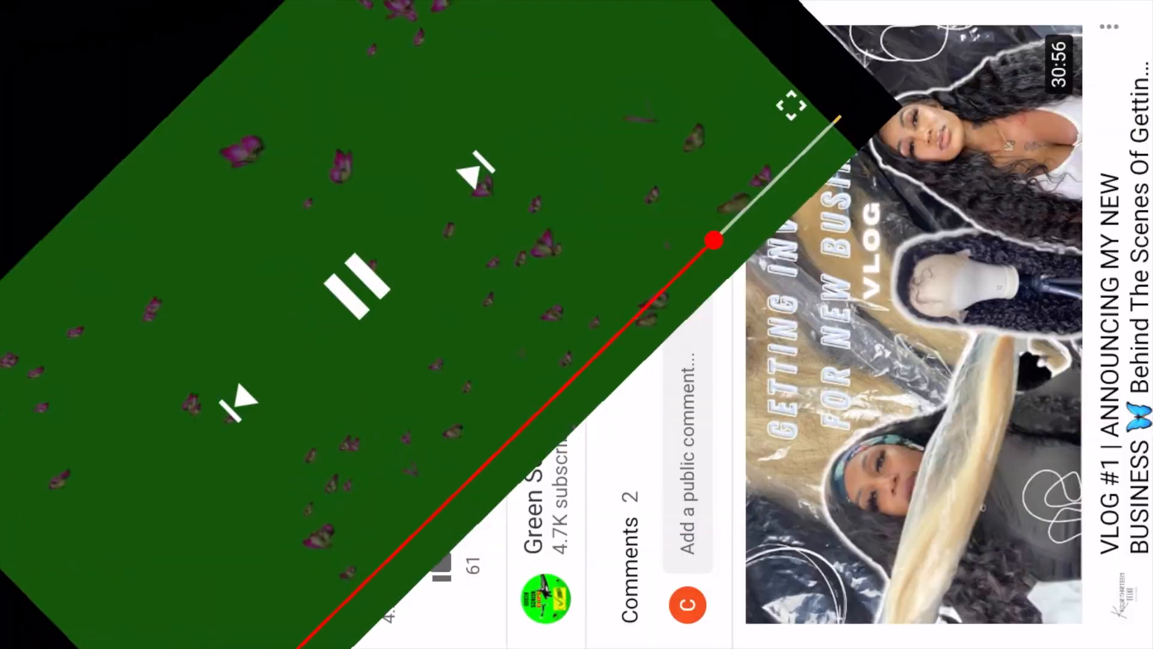
left_click_drag(577, 37, 577, 541)
Step: Browse the remaining search results for other butterfly green screen videos
scroll(576, 325, "up", 10)
scroll(576, 324, "down", 15)
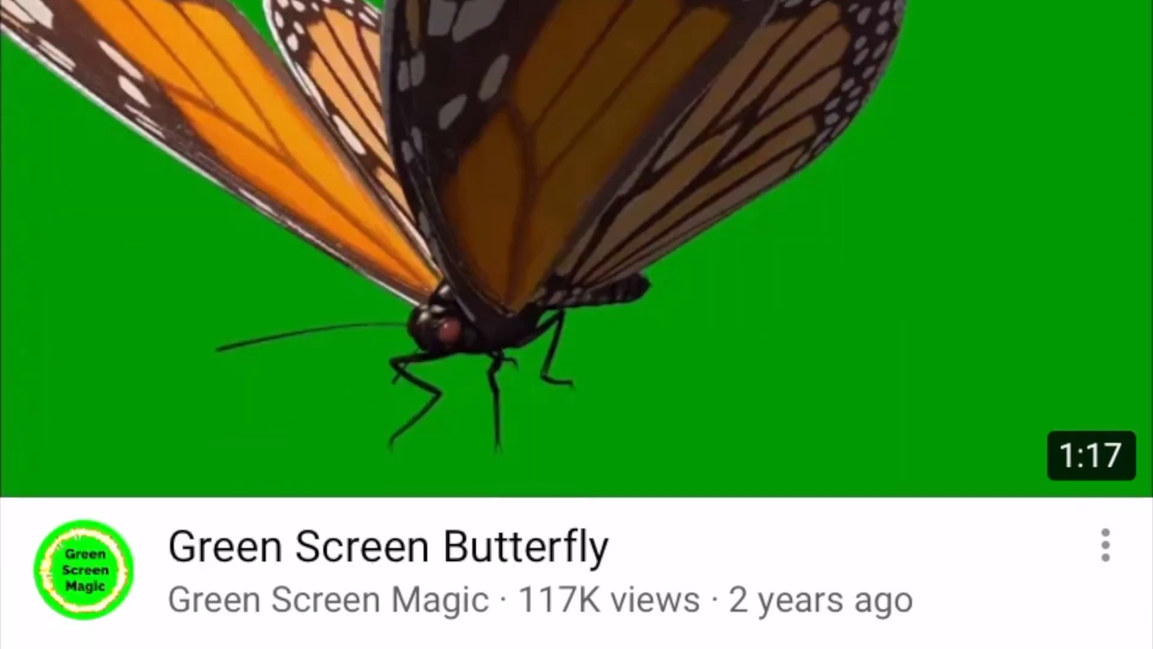
scroll(576, 325, "down", 10)
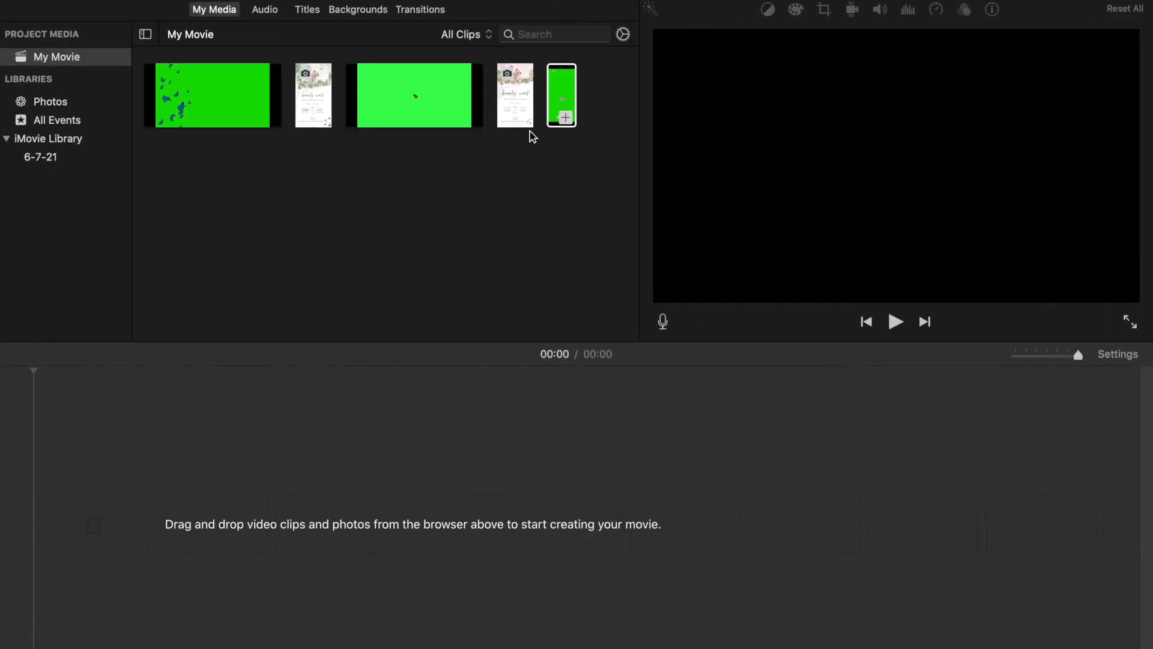
Step: Switch to iMovie, add the teddy bear invitation image to the timeline and fit the whole image within the frame
left_click(521, 112)
left_click_drag(515, 96, 60, 535)
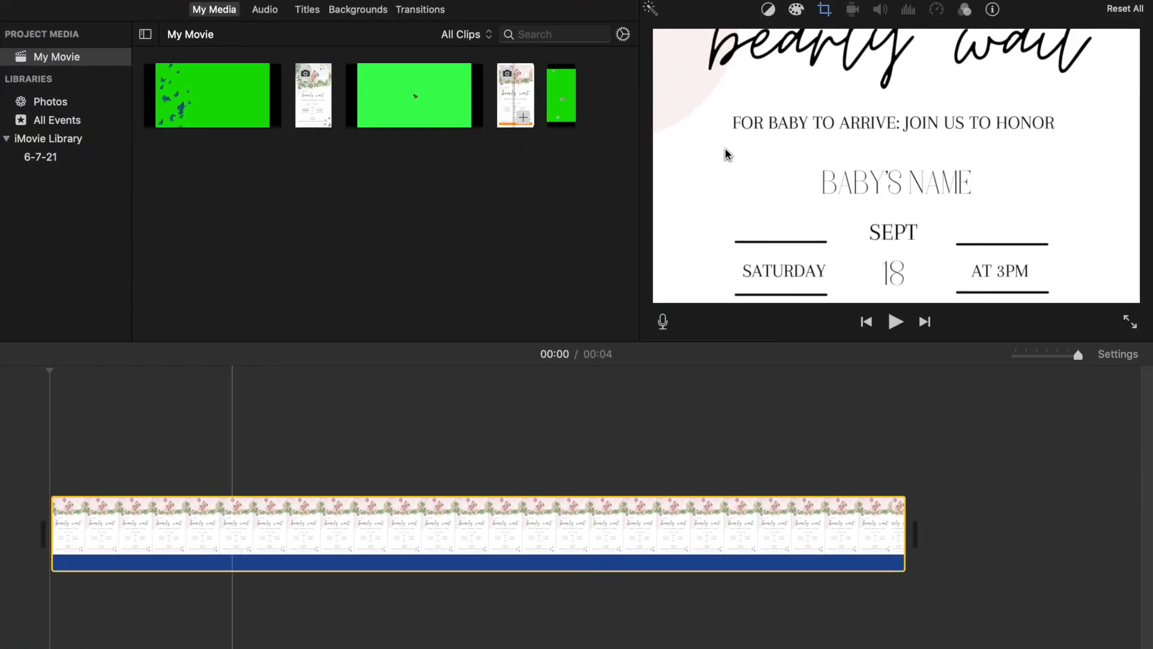
left_click(826, 10)
left_click(767, 39)
left_click(508, 231)
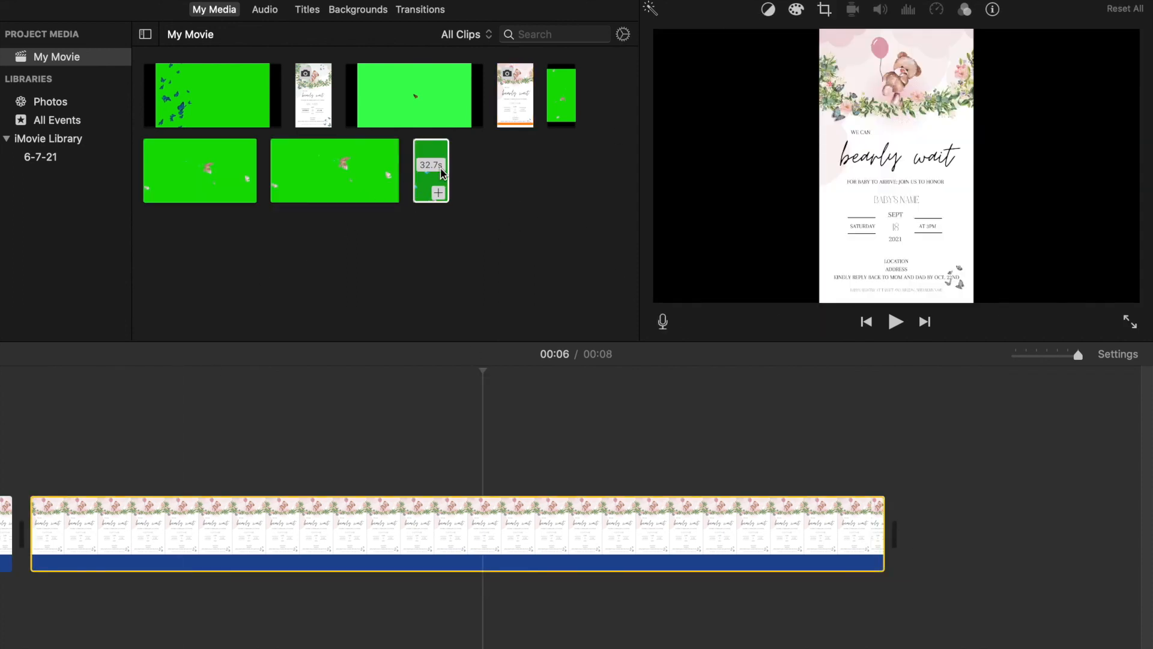
Step: Overlay the vertical blue-and-pink butterflies clip above the invitation from the timeline's start and set its overlay mode to Green/Blue Screen
left_click(441, 173)
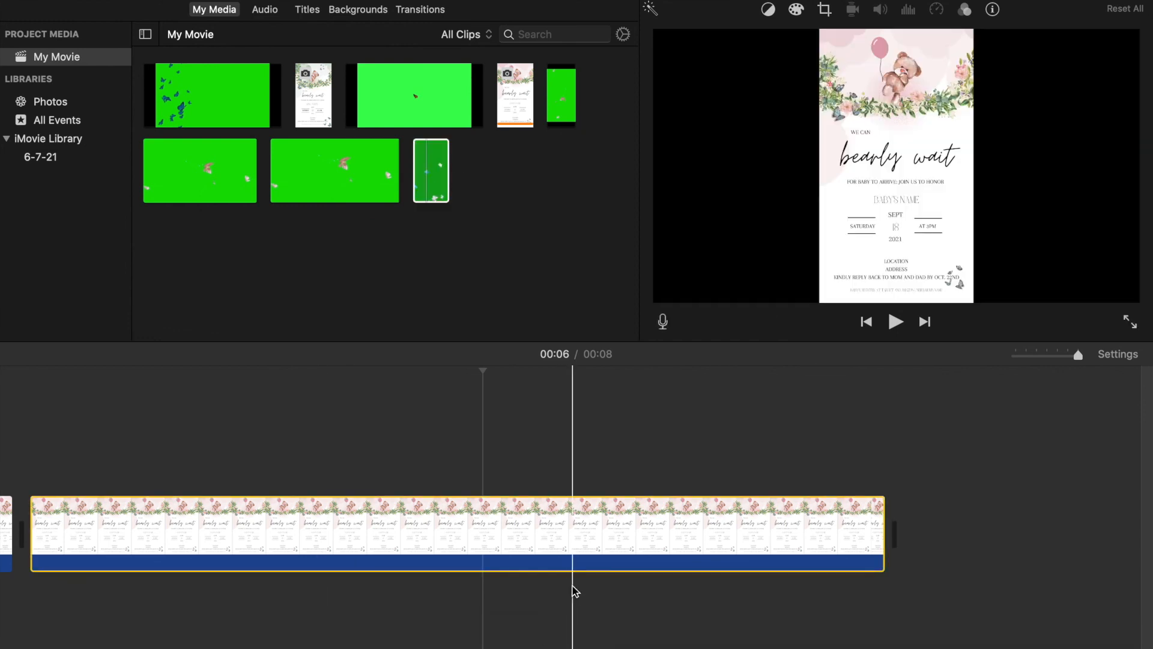
left_click_drag(431, 174, 52, 459)
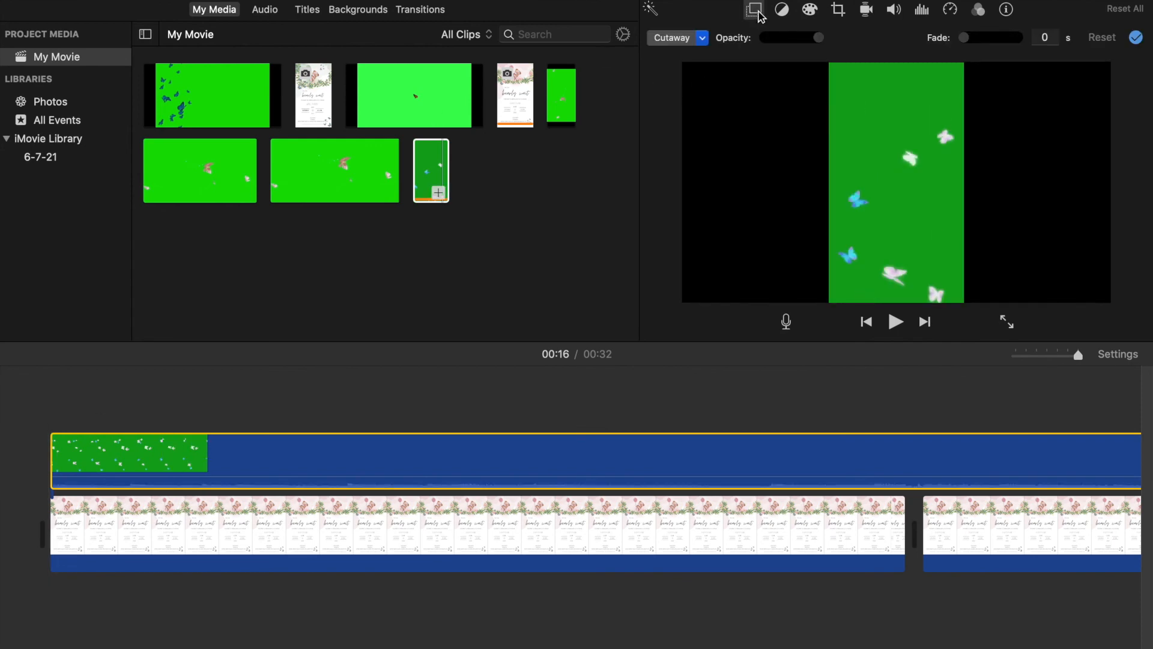
left_click(700, 38)
left_click(701, 37)
left_click(695, 42)
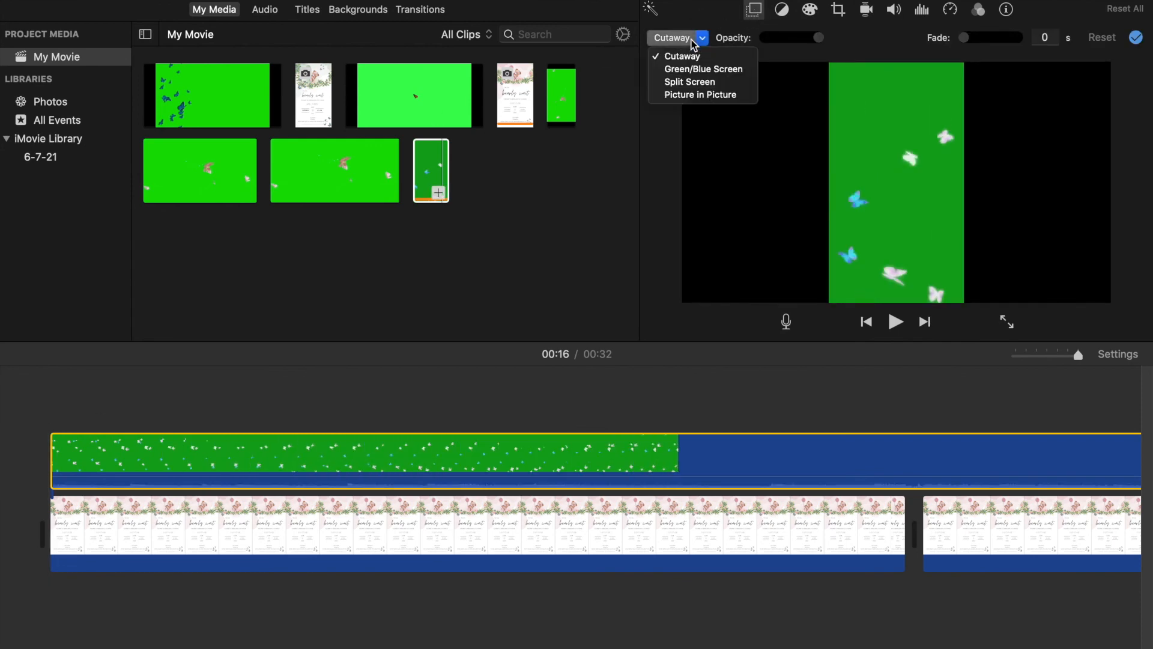
left_click(689, 71)
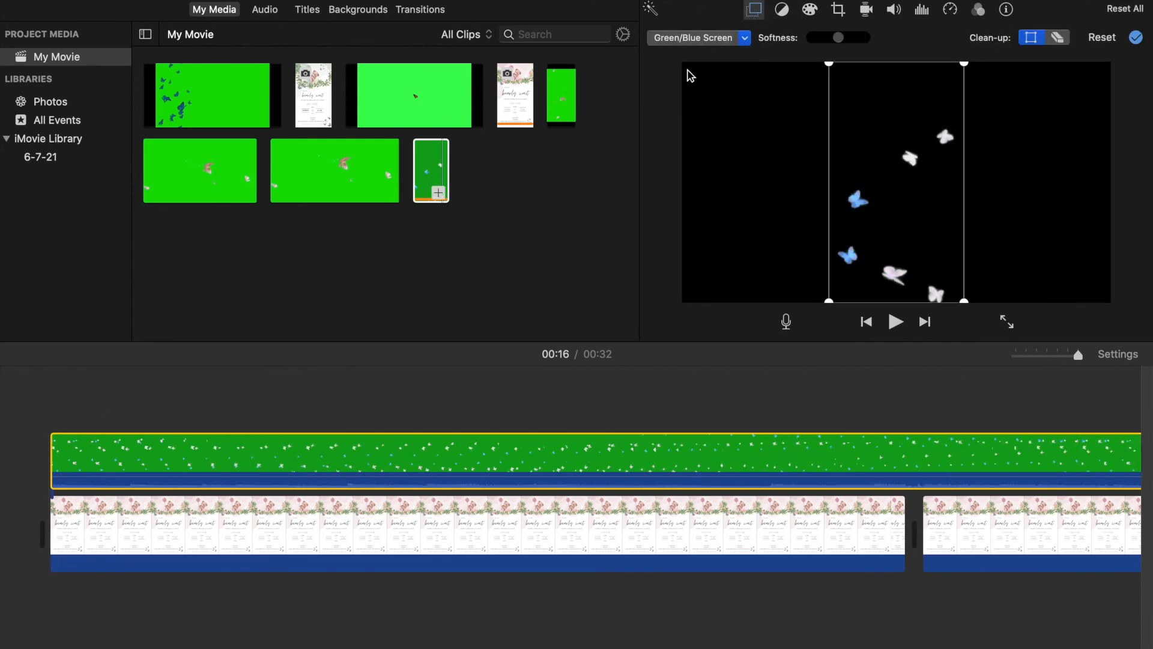
Step: Play the movie from the start in full screen to check the butterflies flying over the invitation
left_click(27, 463)
key("space")
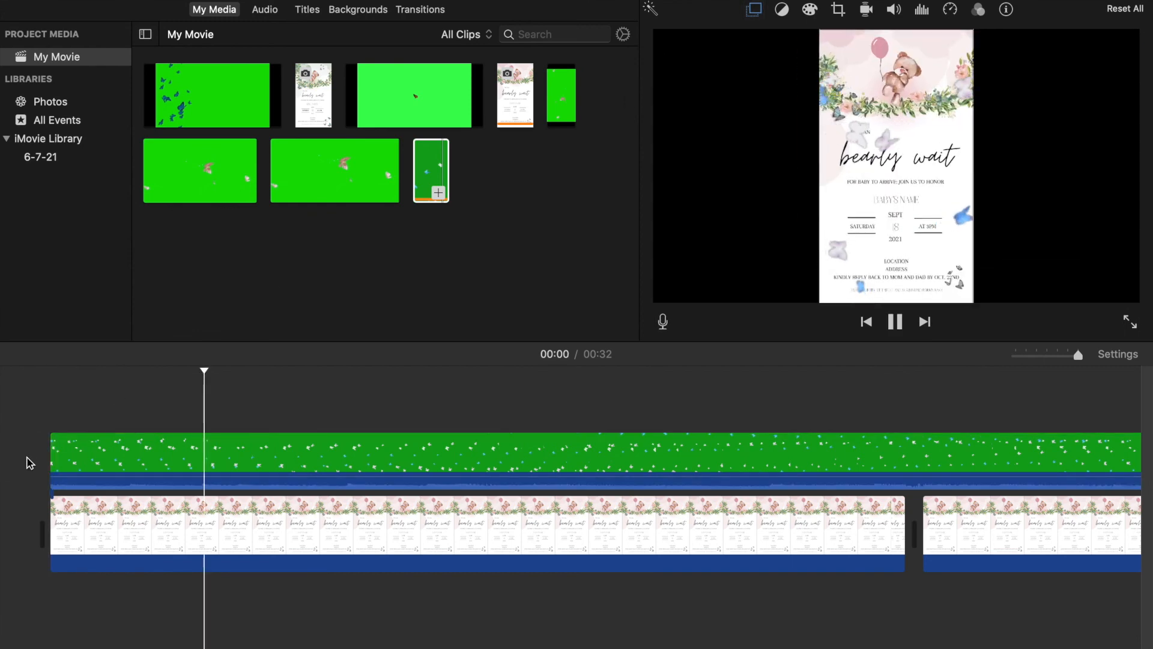
key("super+shift+f")
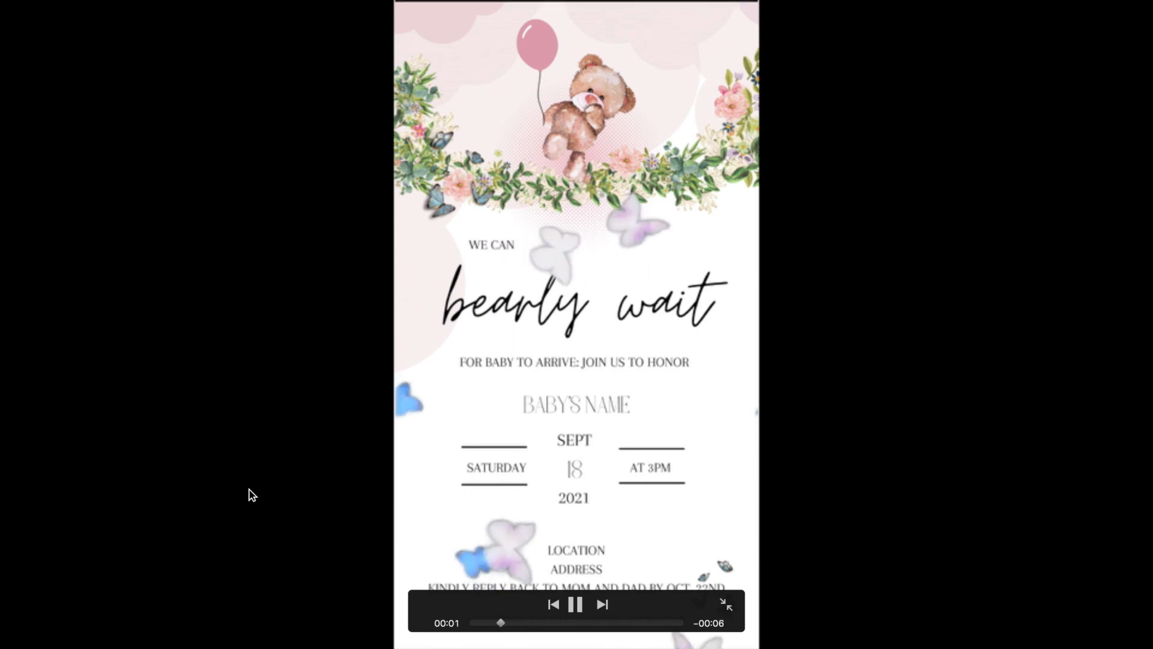